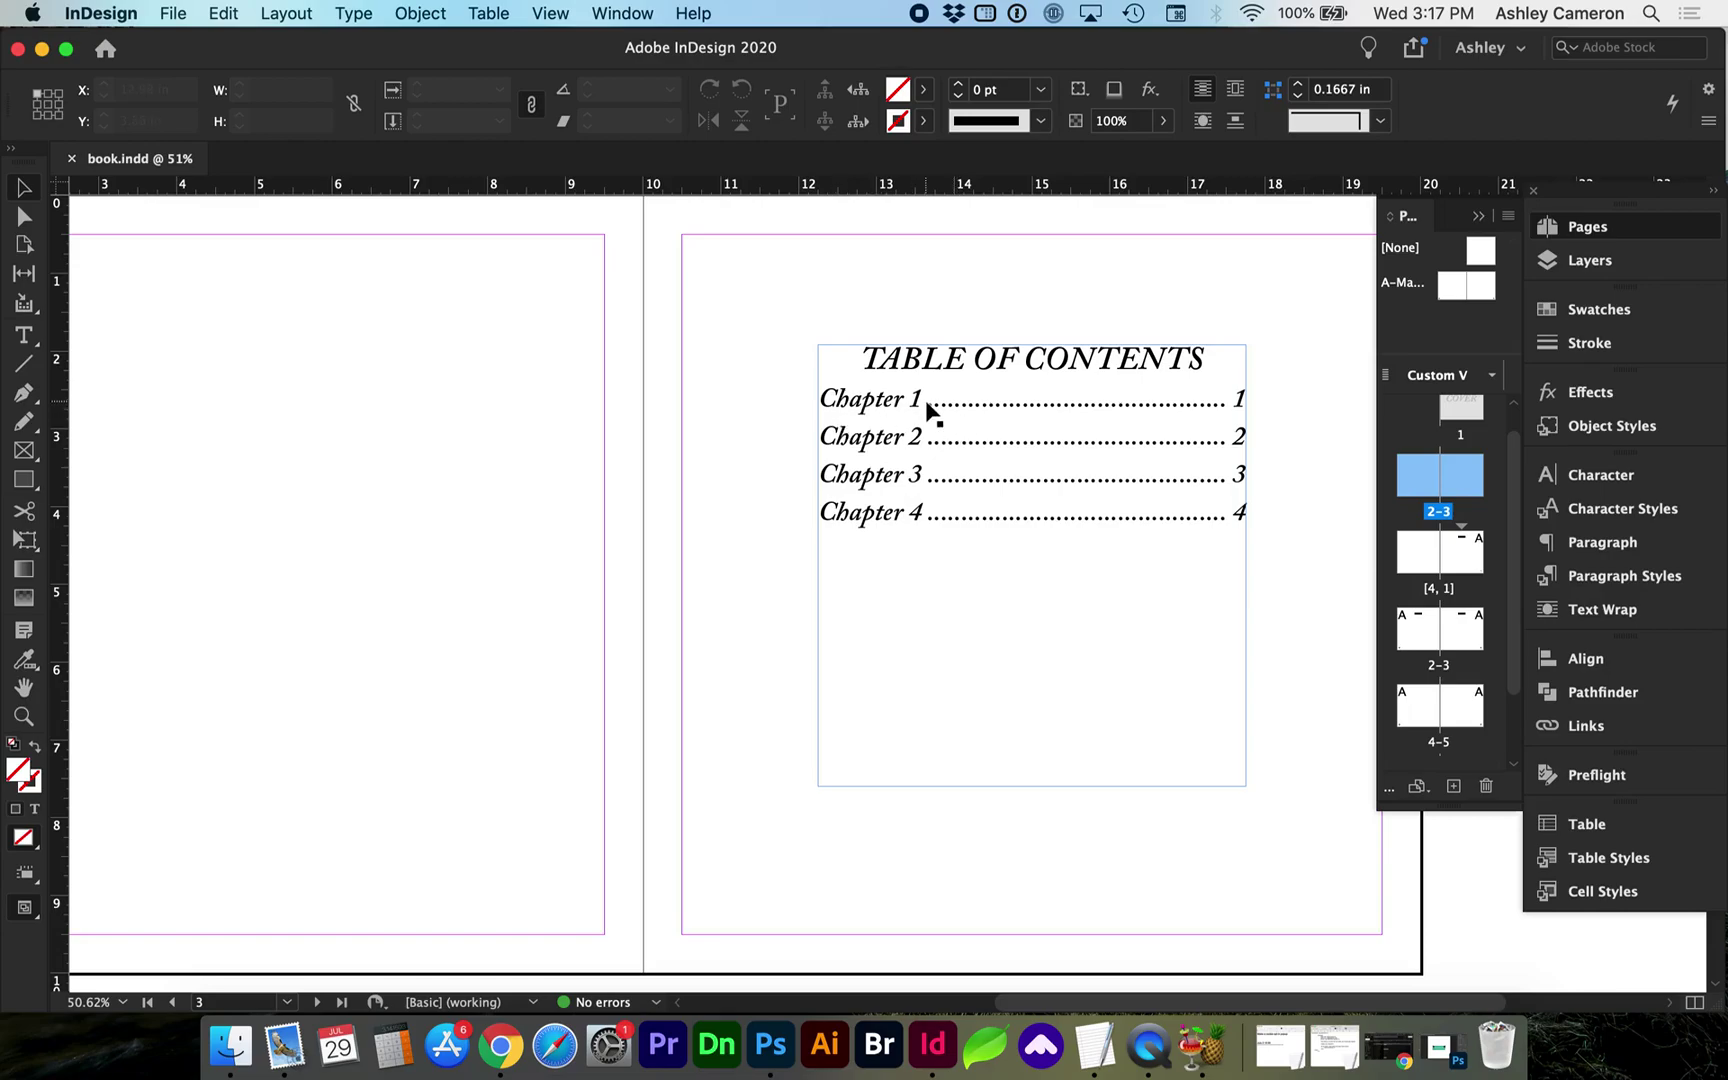
# Insert four new pages directly after the Chapter 1 page
pyautogui.click(886, 391)
pyautogui.doubleClick(894, 400)
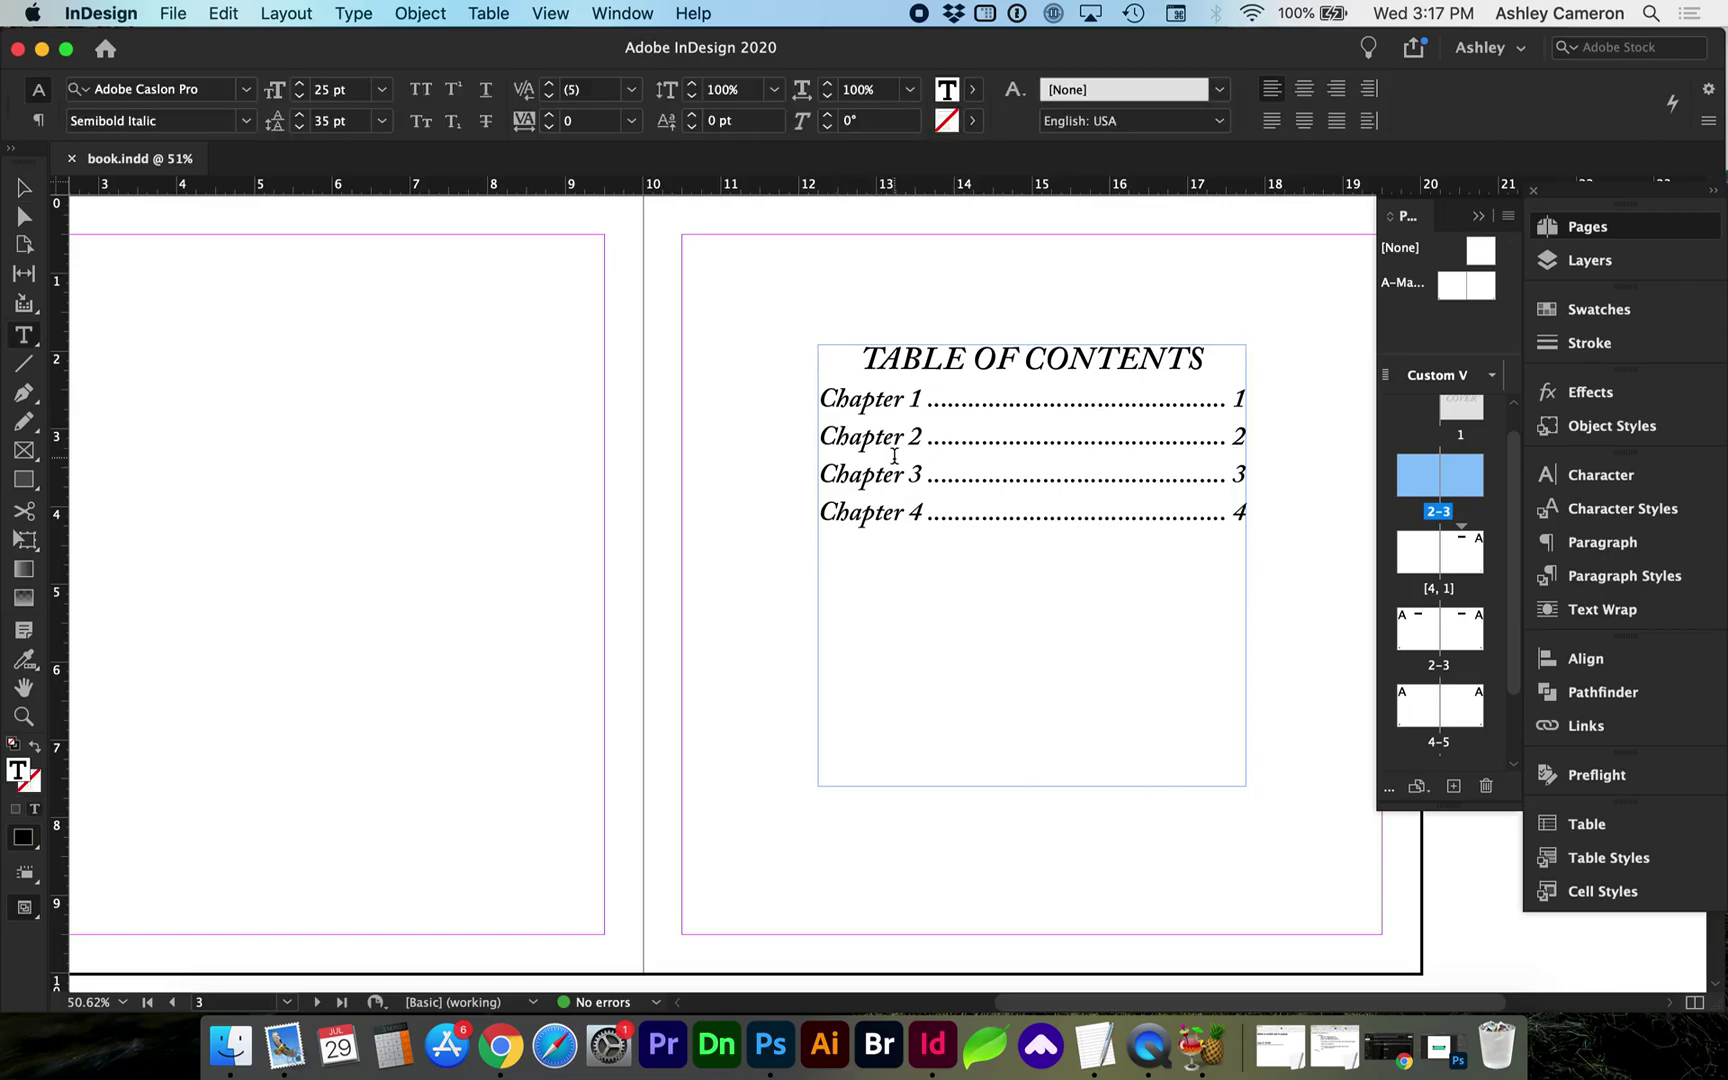
pyautogui.doubleClick(1466, 563)
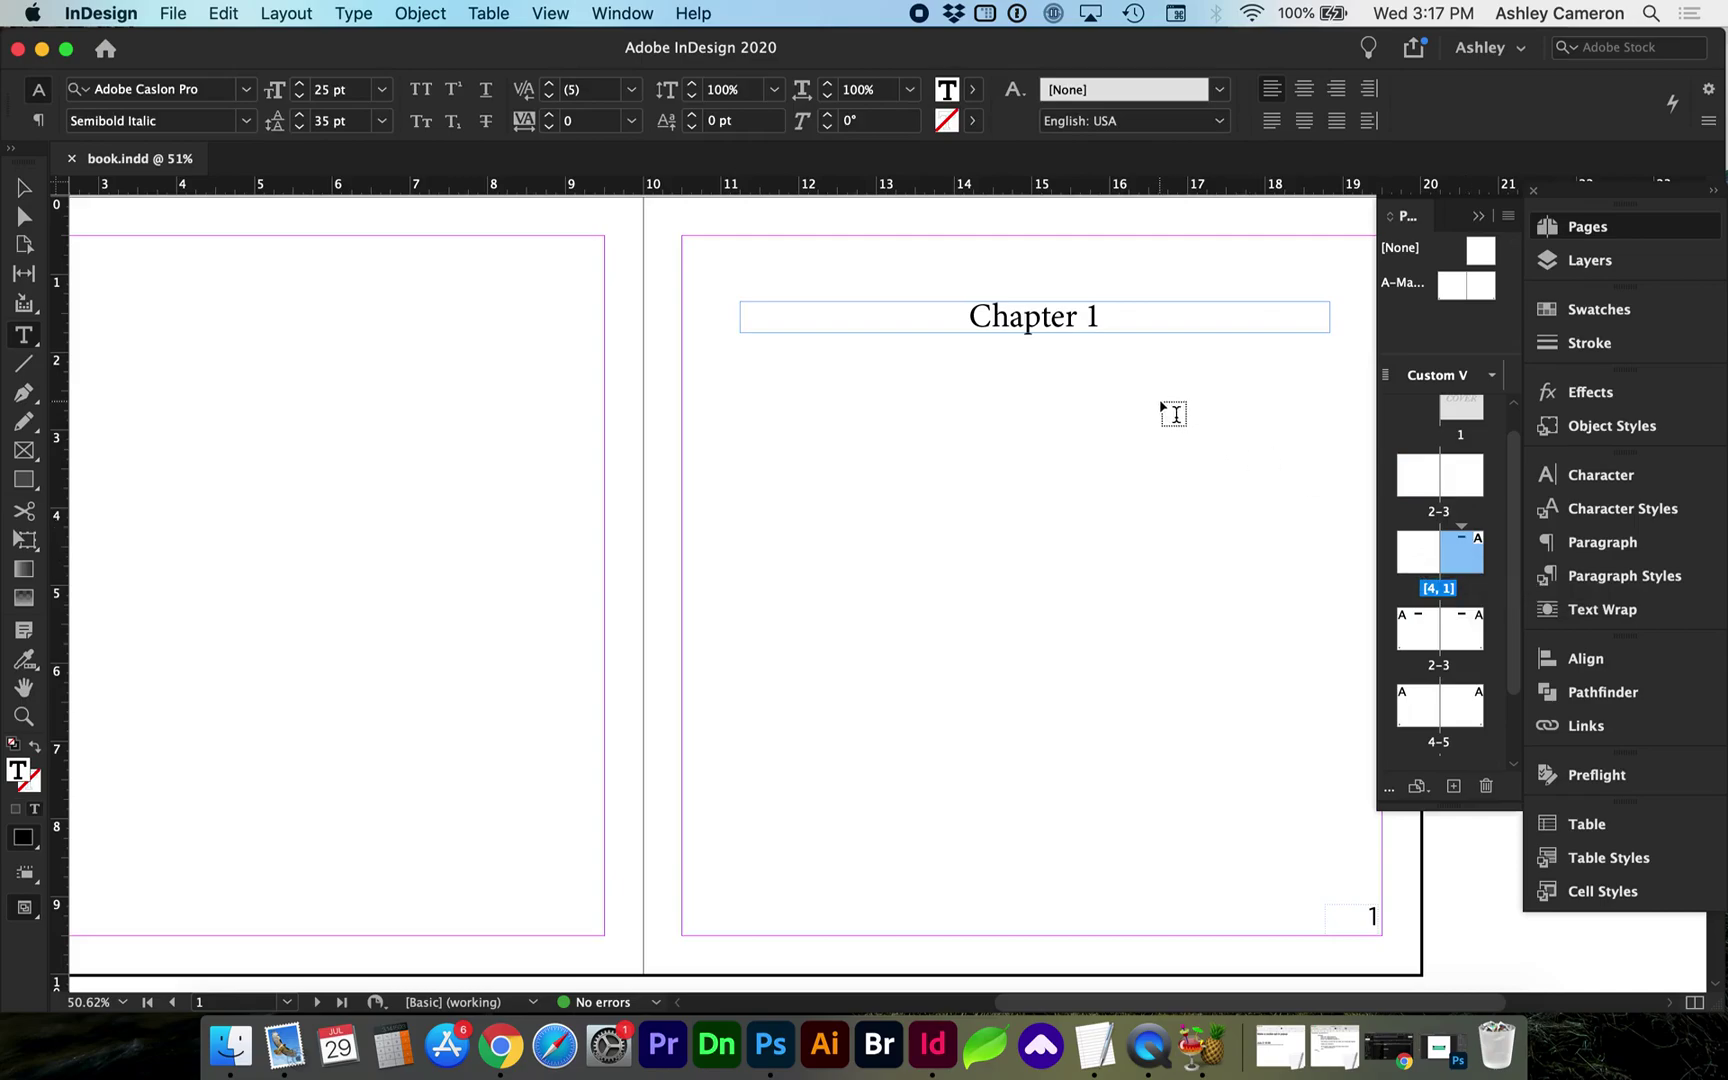
pyautogui.click(1455, 788)
pyautogui.click(1455, 788)
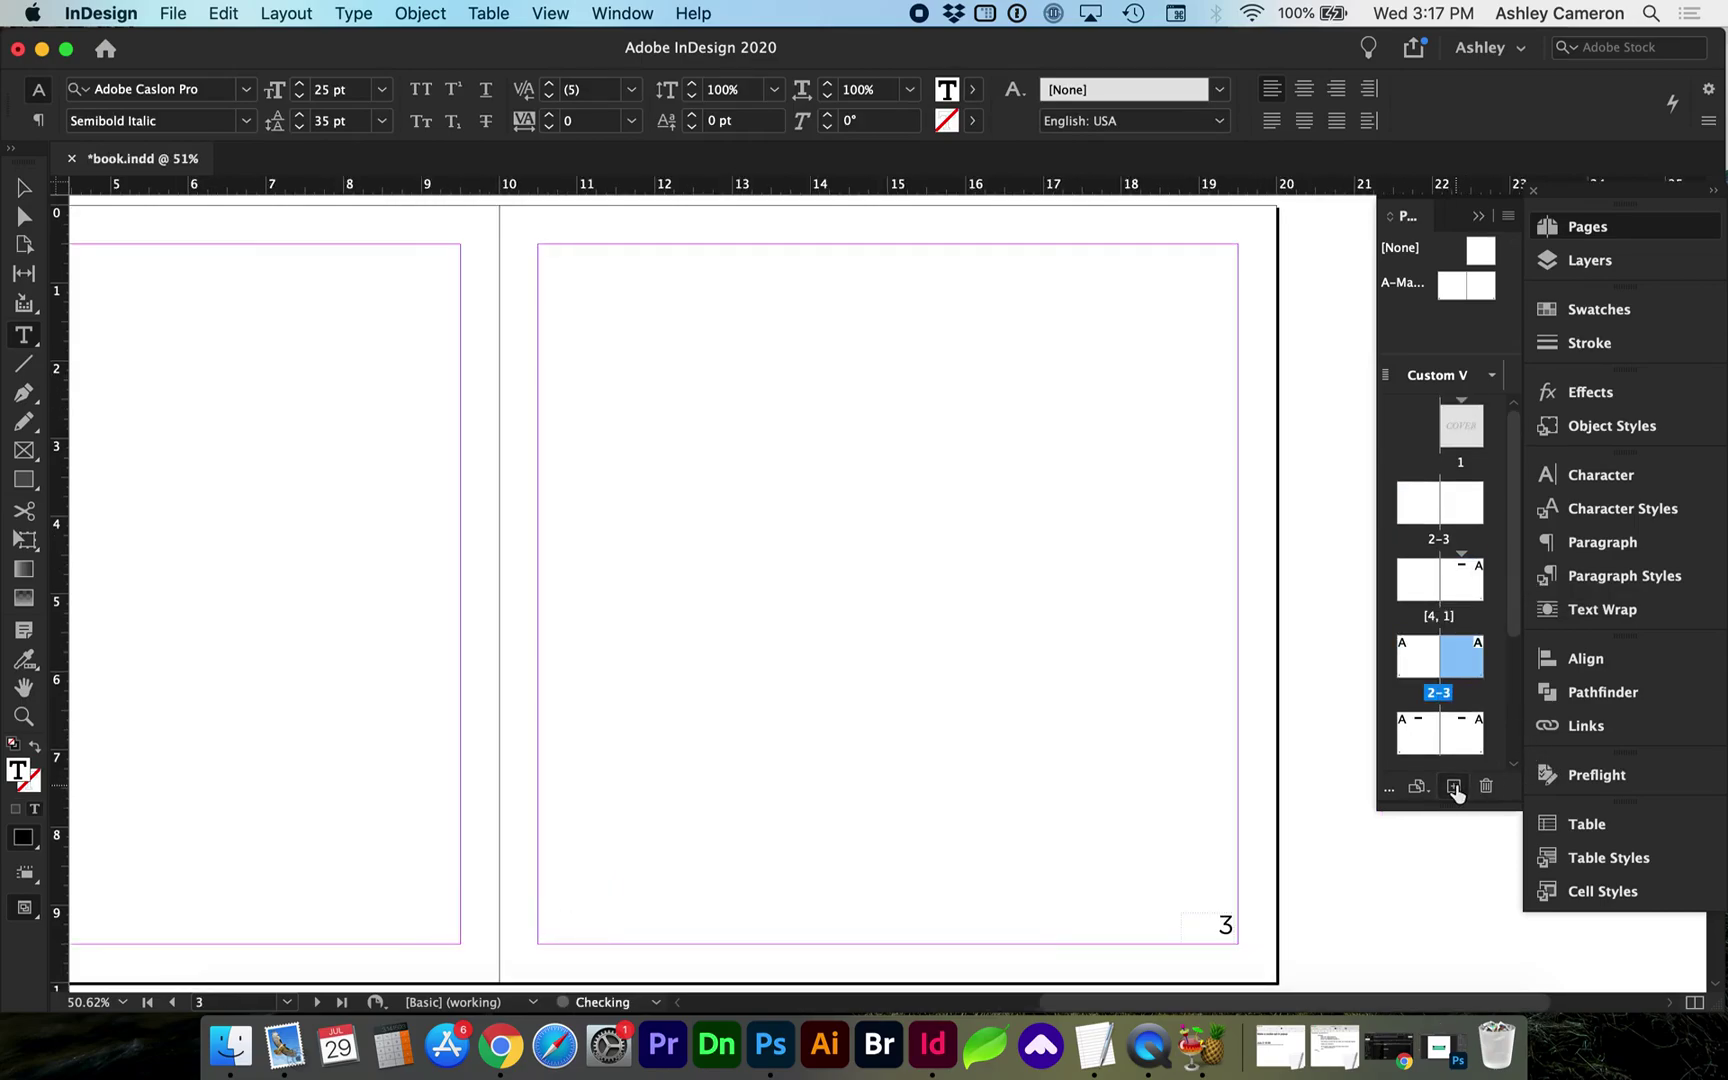
pyautogui.click(1455, 788)
pyautogui.click(1455, 788)
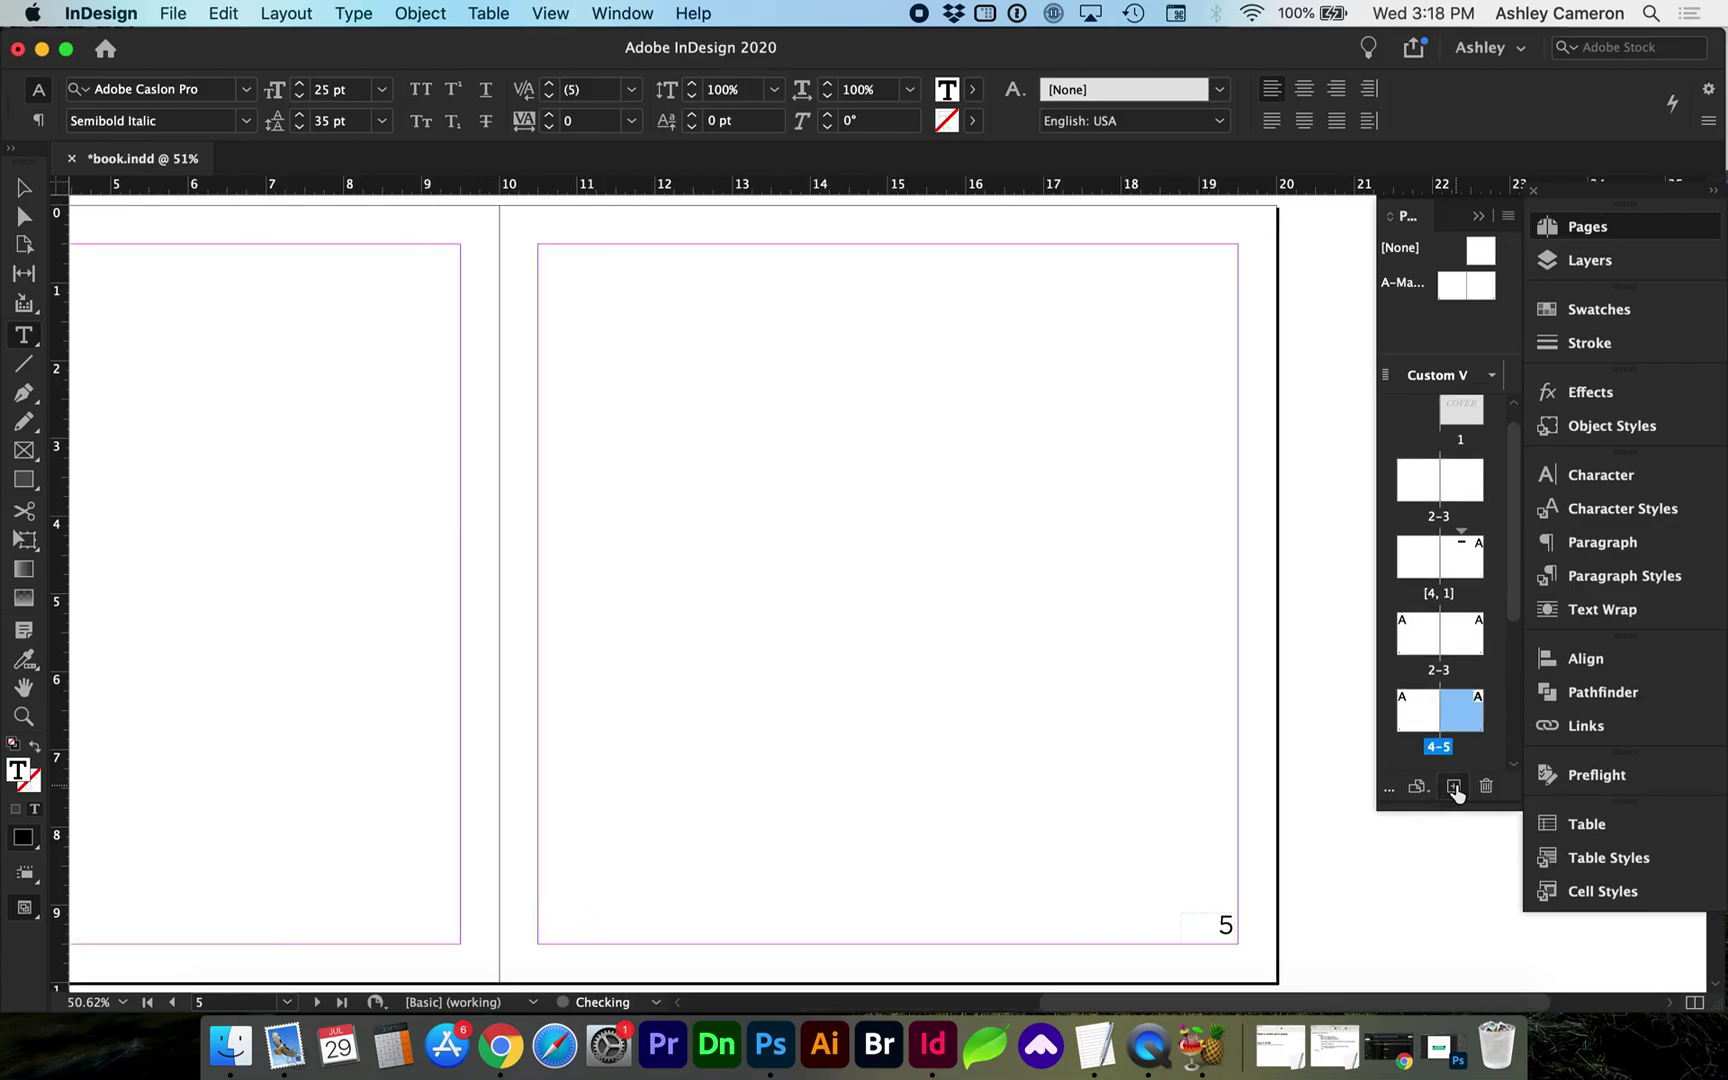
# Draw a text frame about 5.9 by 1.6 in near the top of new page 2 and enter the heading "Gardening"
pyautogui.click(1477, 557)
pyautogui.doubleClick(1477, 557)
pyautogui.moveTo(516, 406); pyautogui.dragTo(977, 530)
pyautogui.write('Gar')
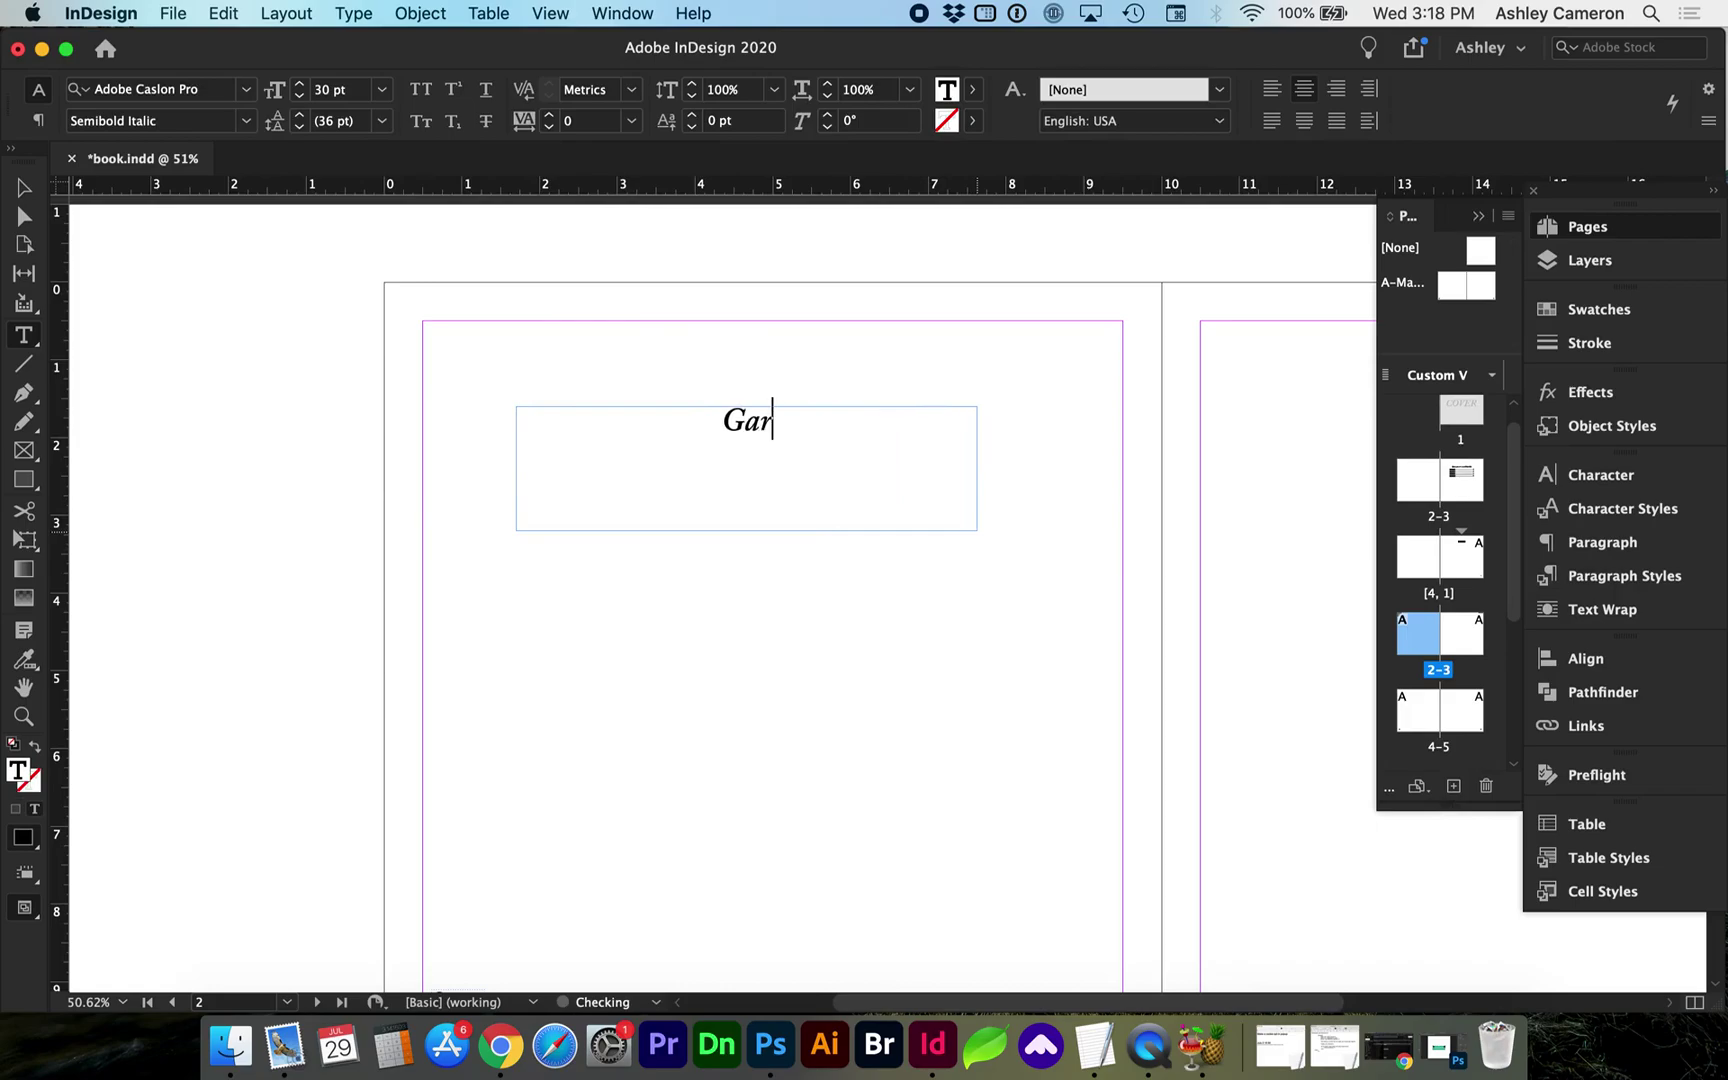
pyautogui.write('dening')
pyautogui.press('Escape')
pyautogui.click(886, 626)
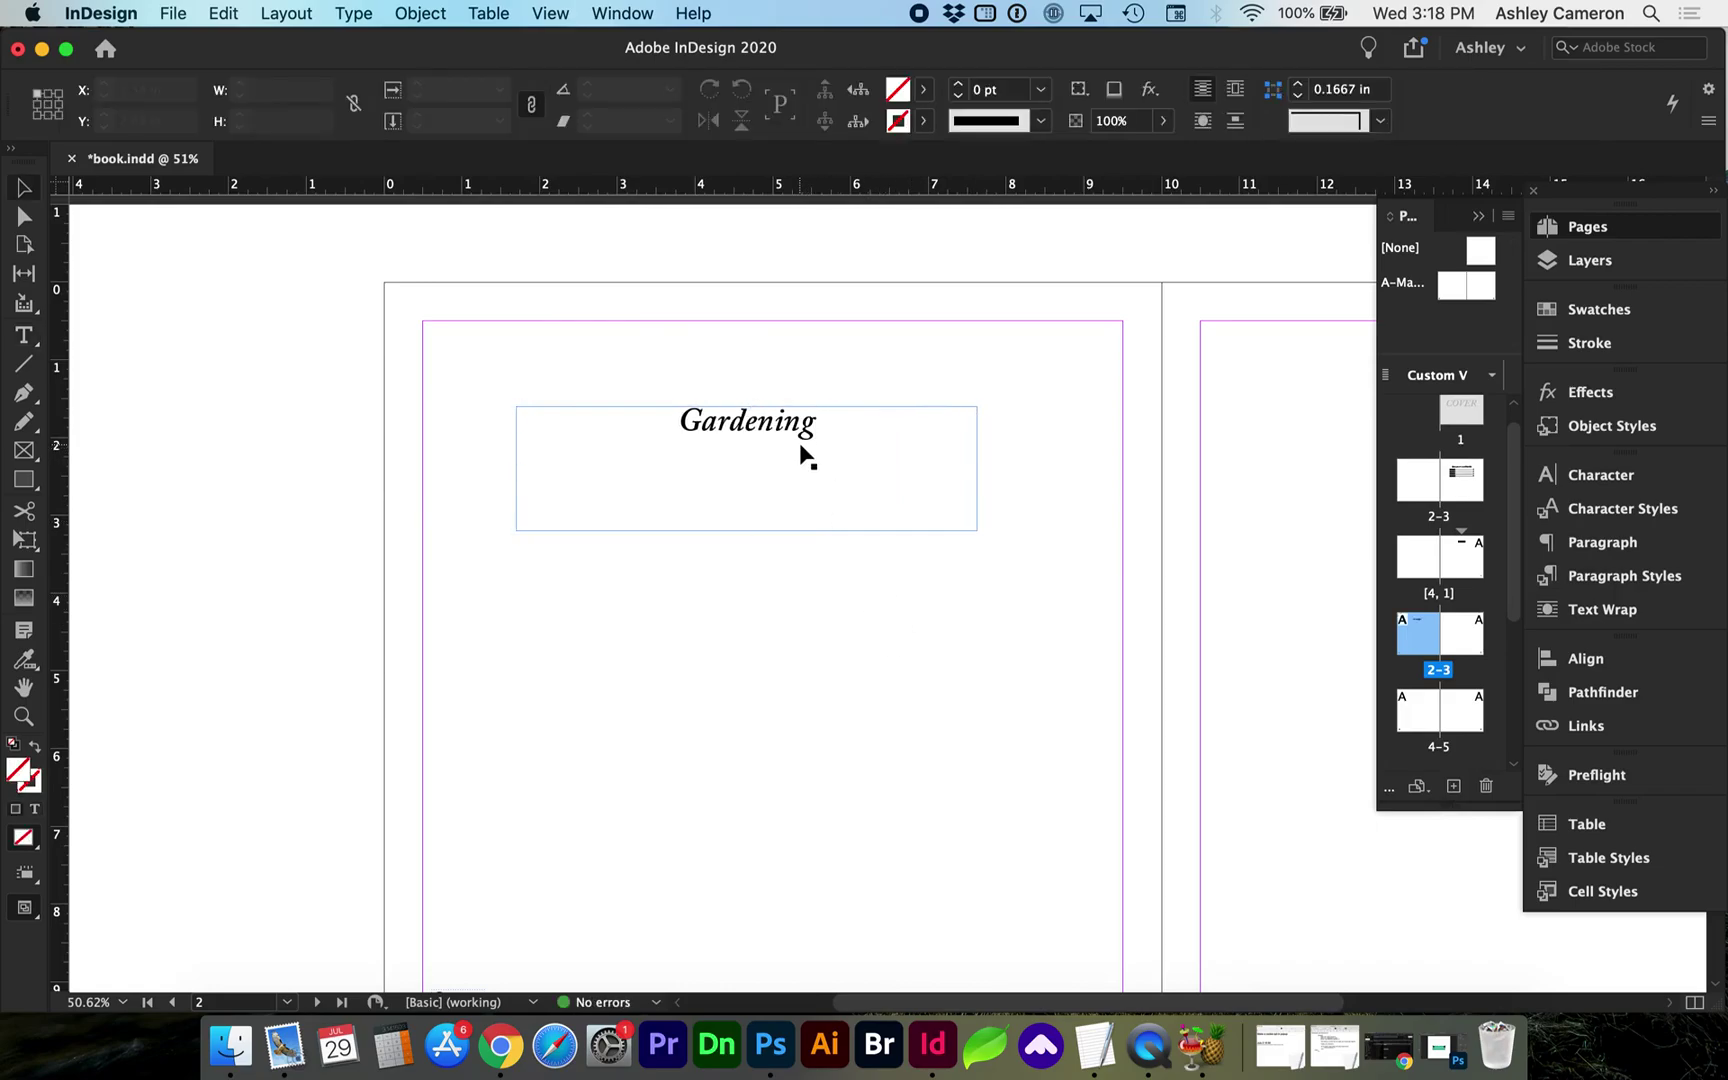
# Duplicate the Gardening text frame onto the facing page 3 and change the copy's text to "Tools"
pyautogui.click(788, 434)
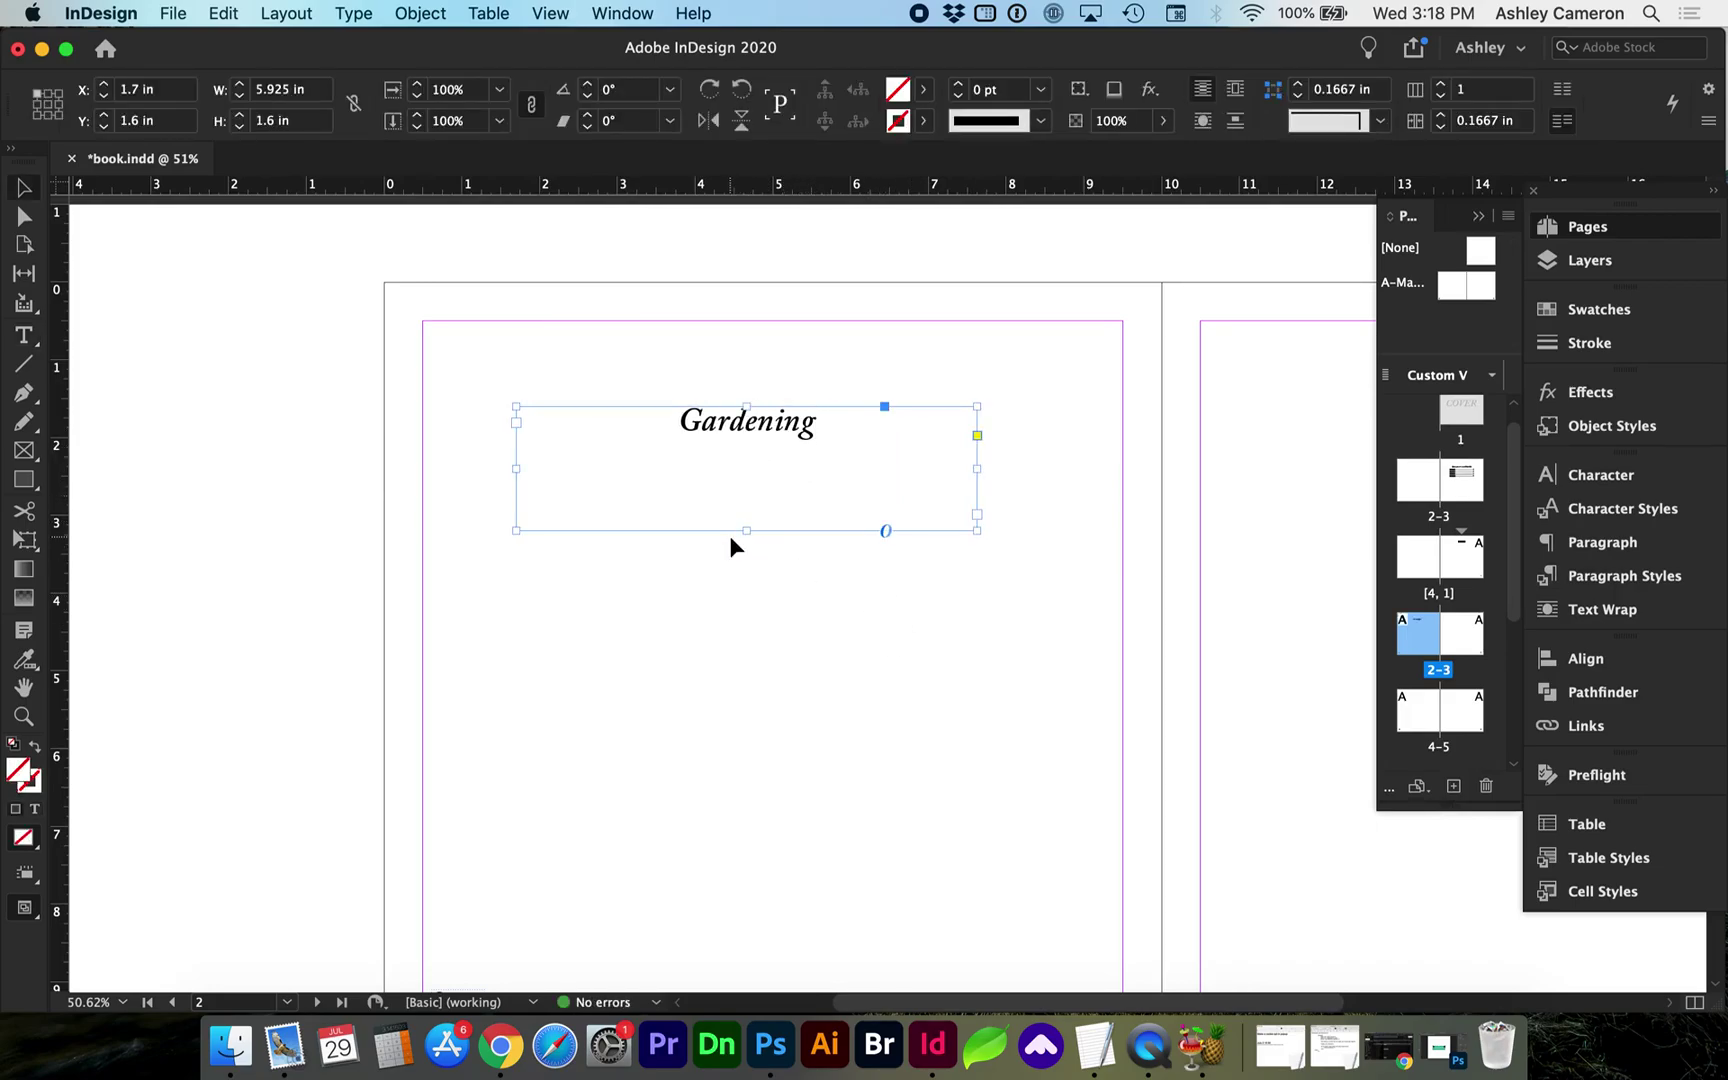
pyautogui.hscroll(8, 707, 641)
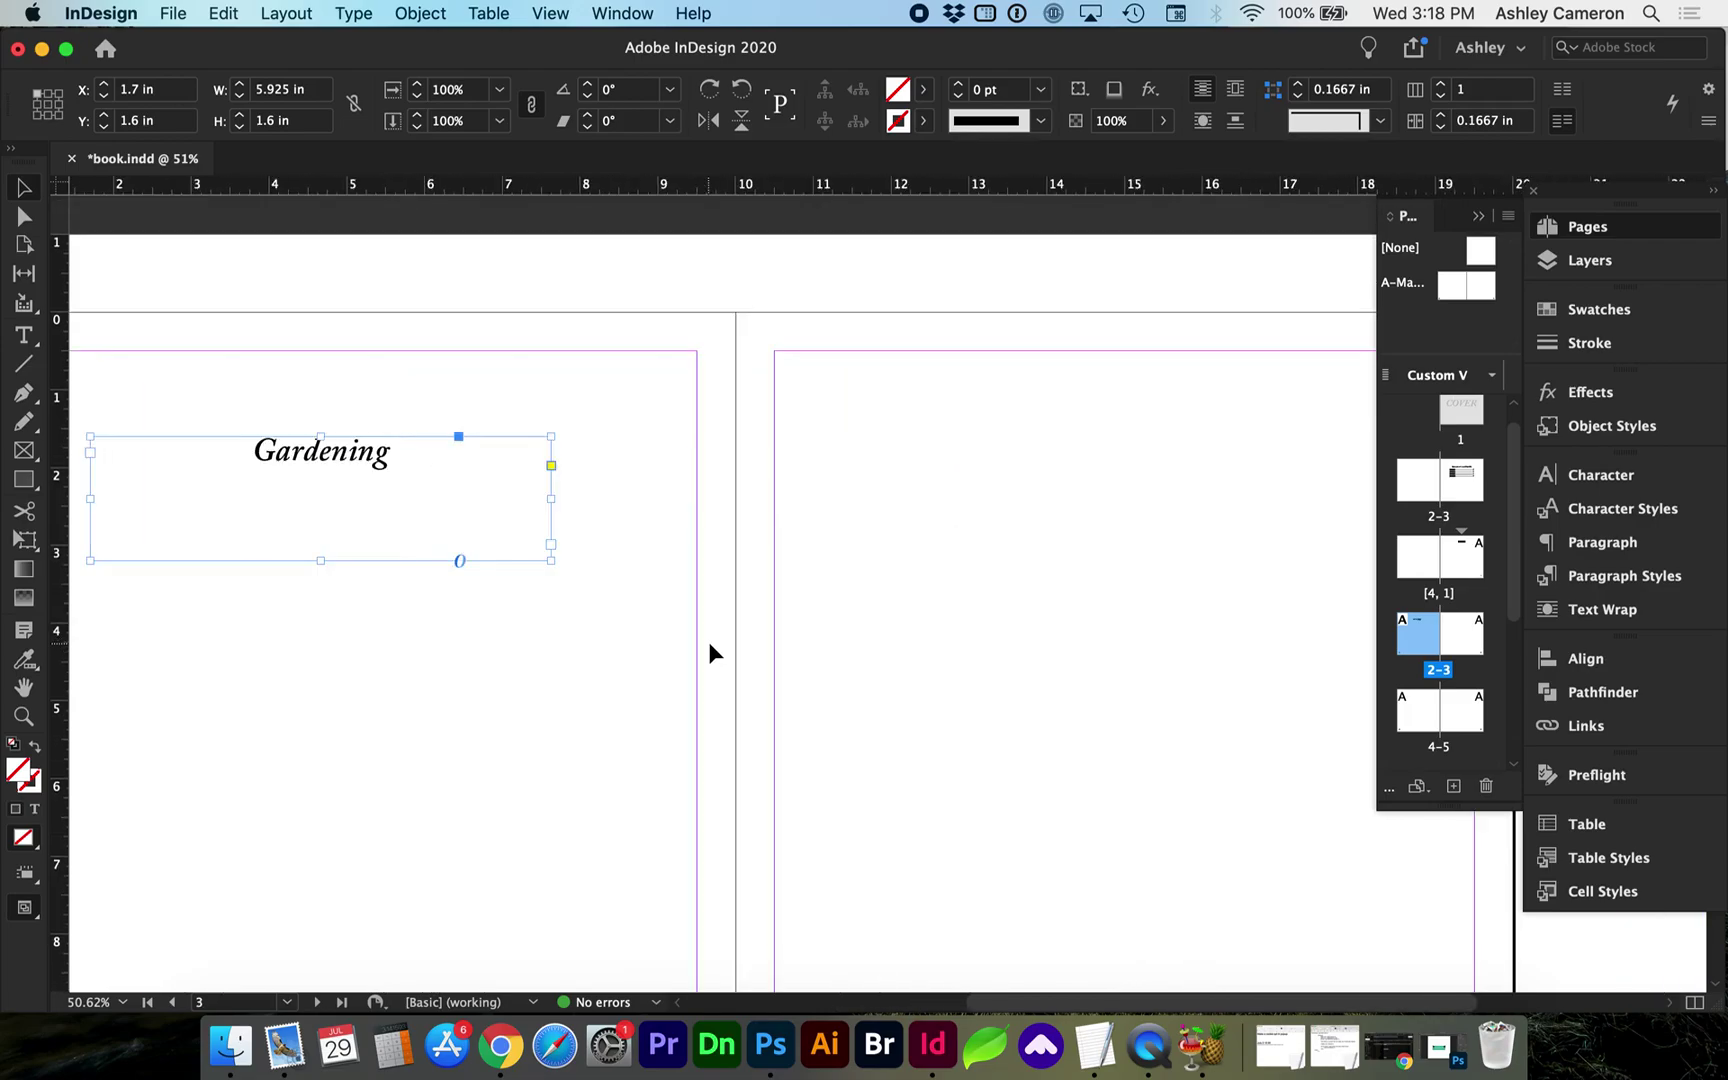
pyautogui.moveTo(288, 455); pyautogui.dragTo(1122, 480)
pyautogui.doubleClick(1124, 476)
pyautogui.write('Tools')
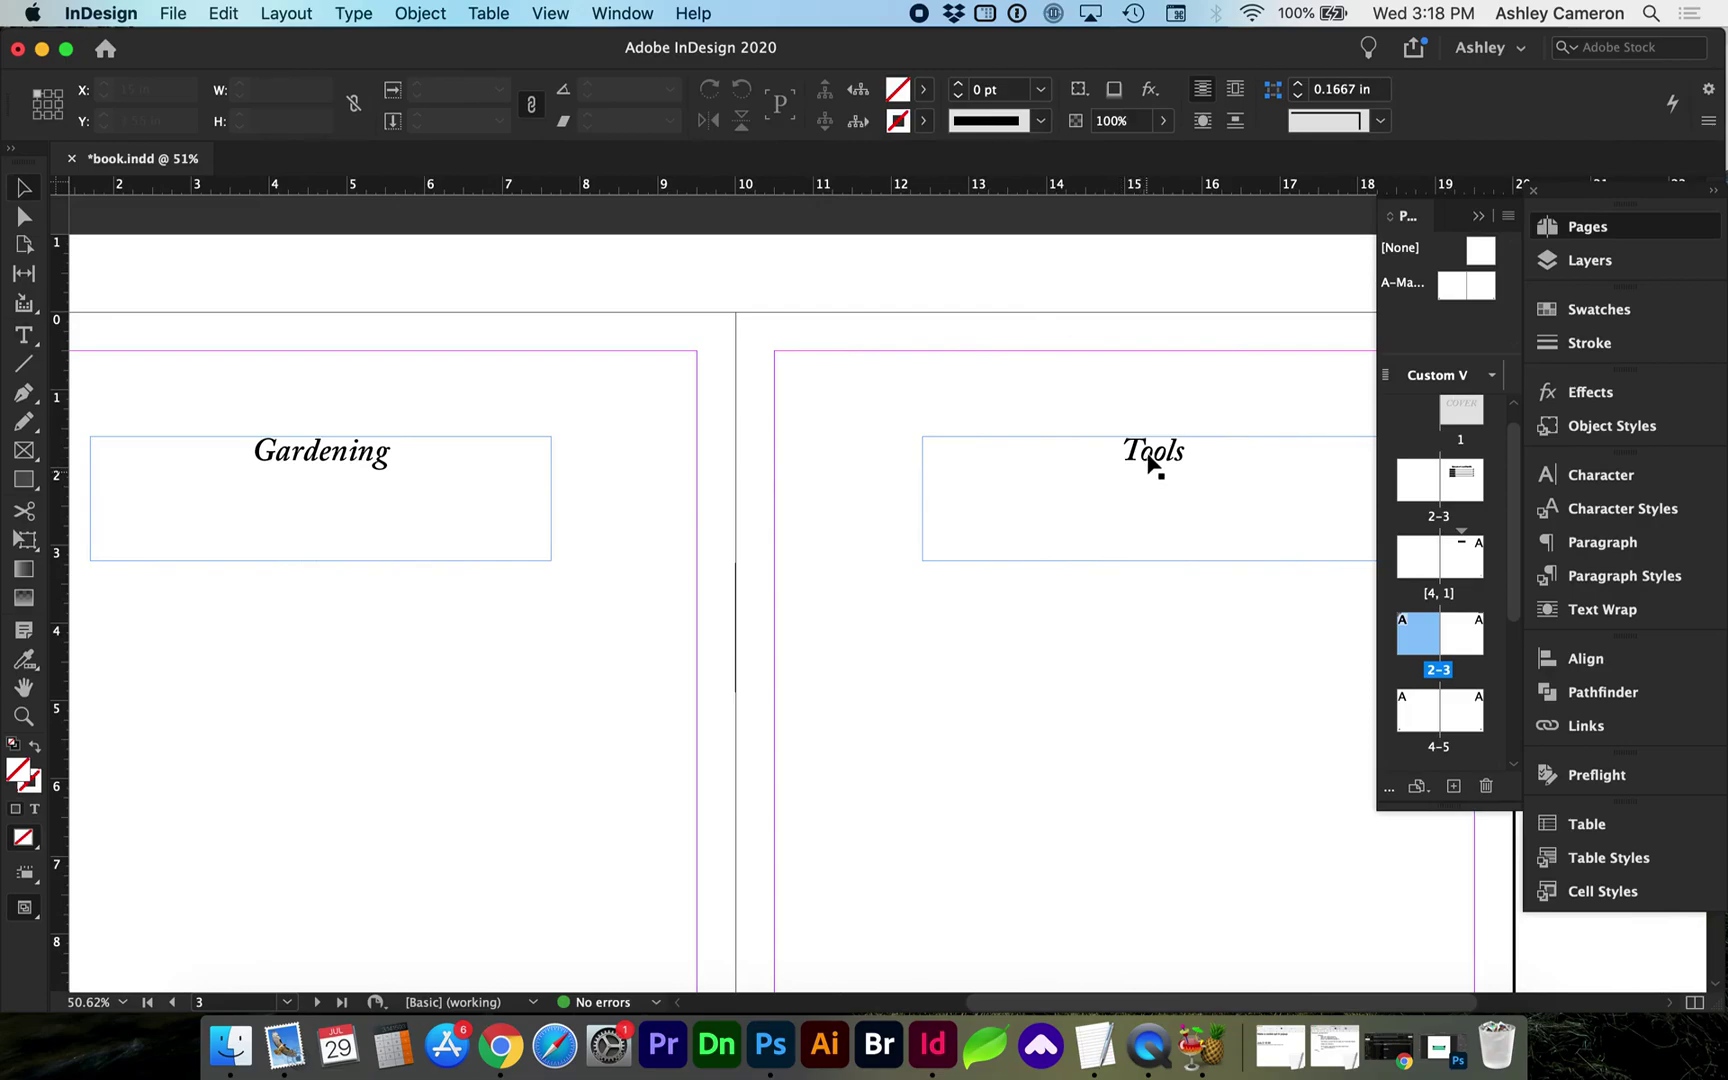
# Copy the Gardening text frame to the same position on page 4 and change its text to "Compost"
pyautogui.click(339, 451)
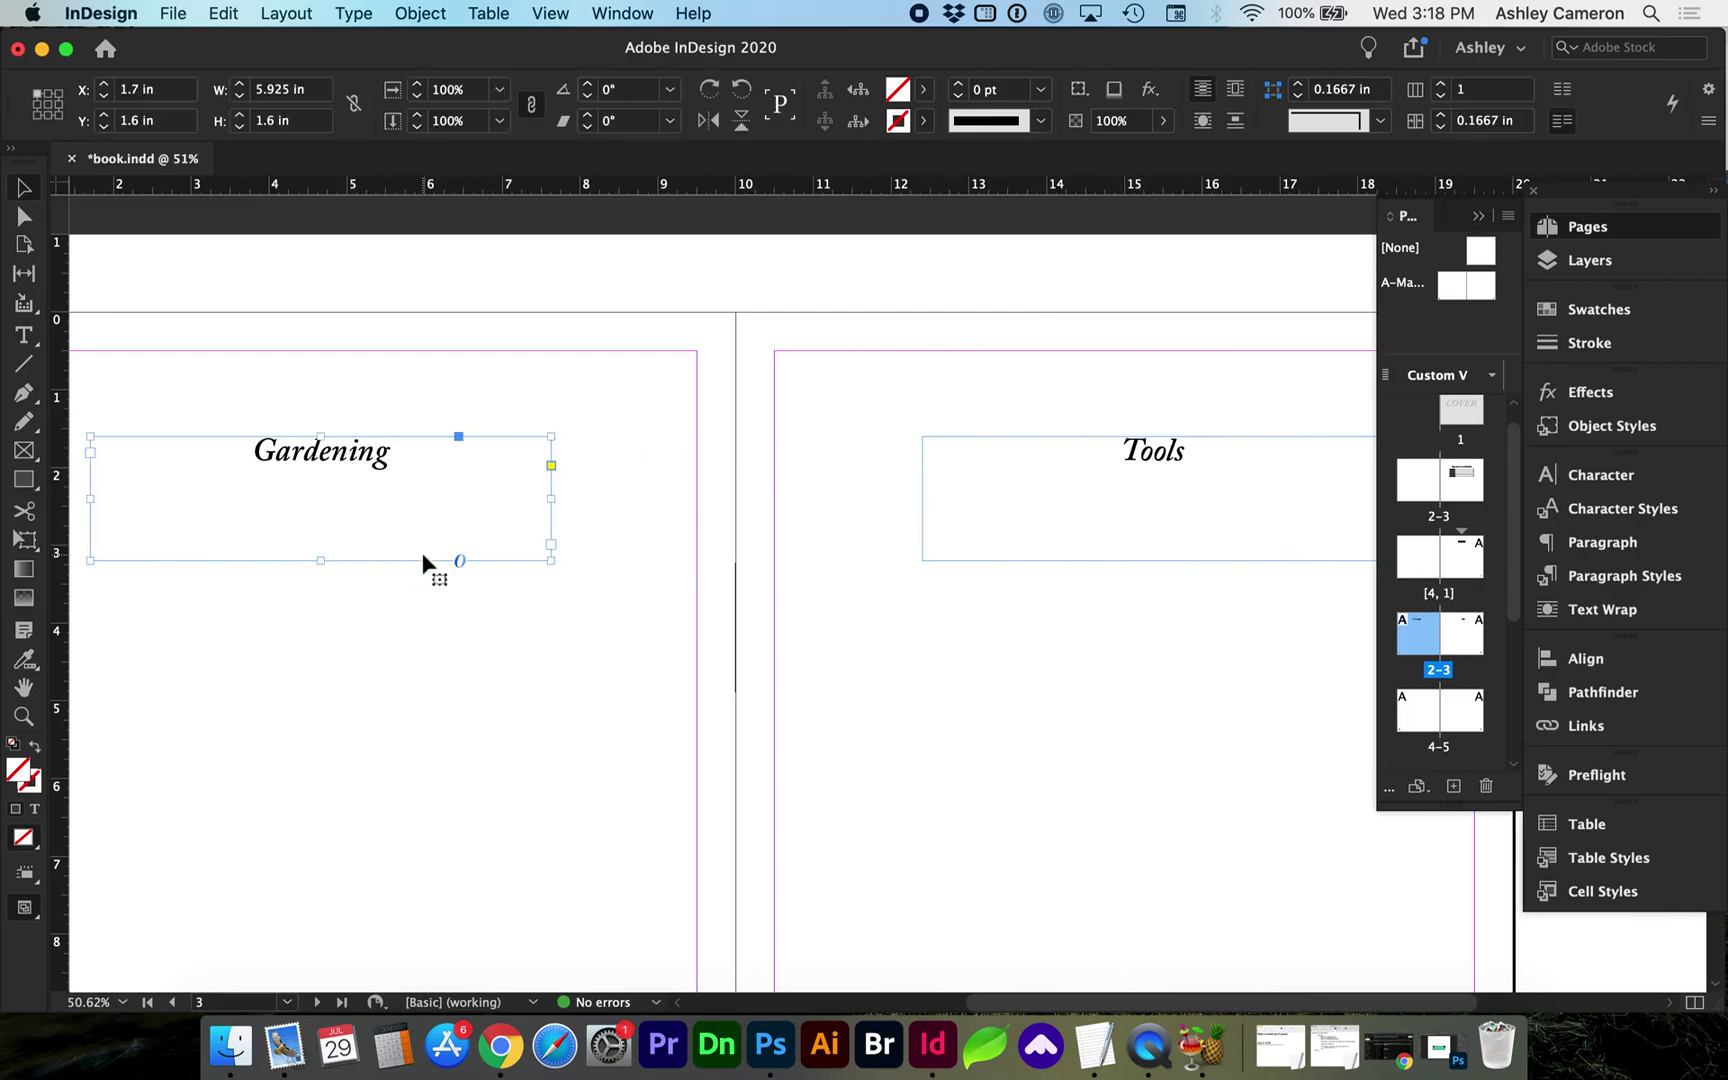
pyautogui.doubleClick(1420, 712)
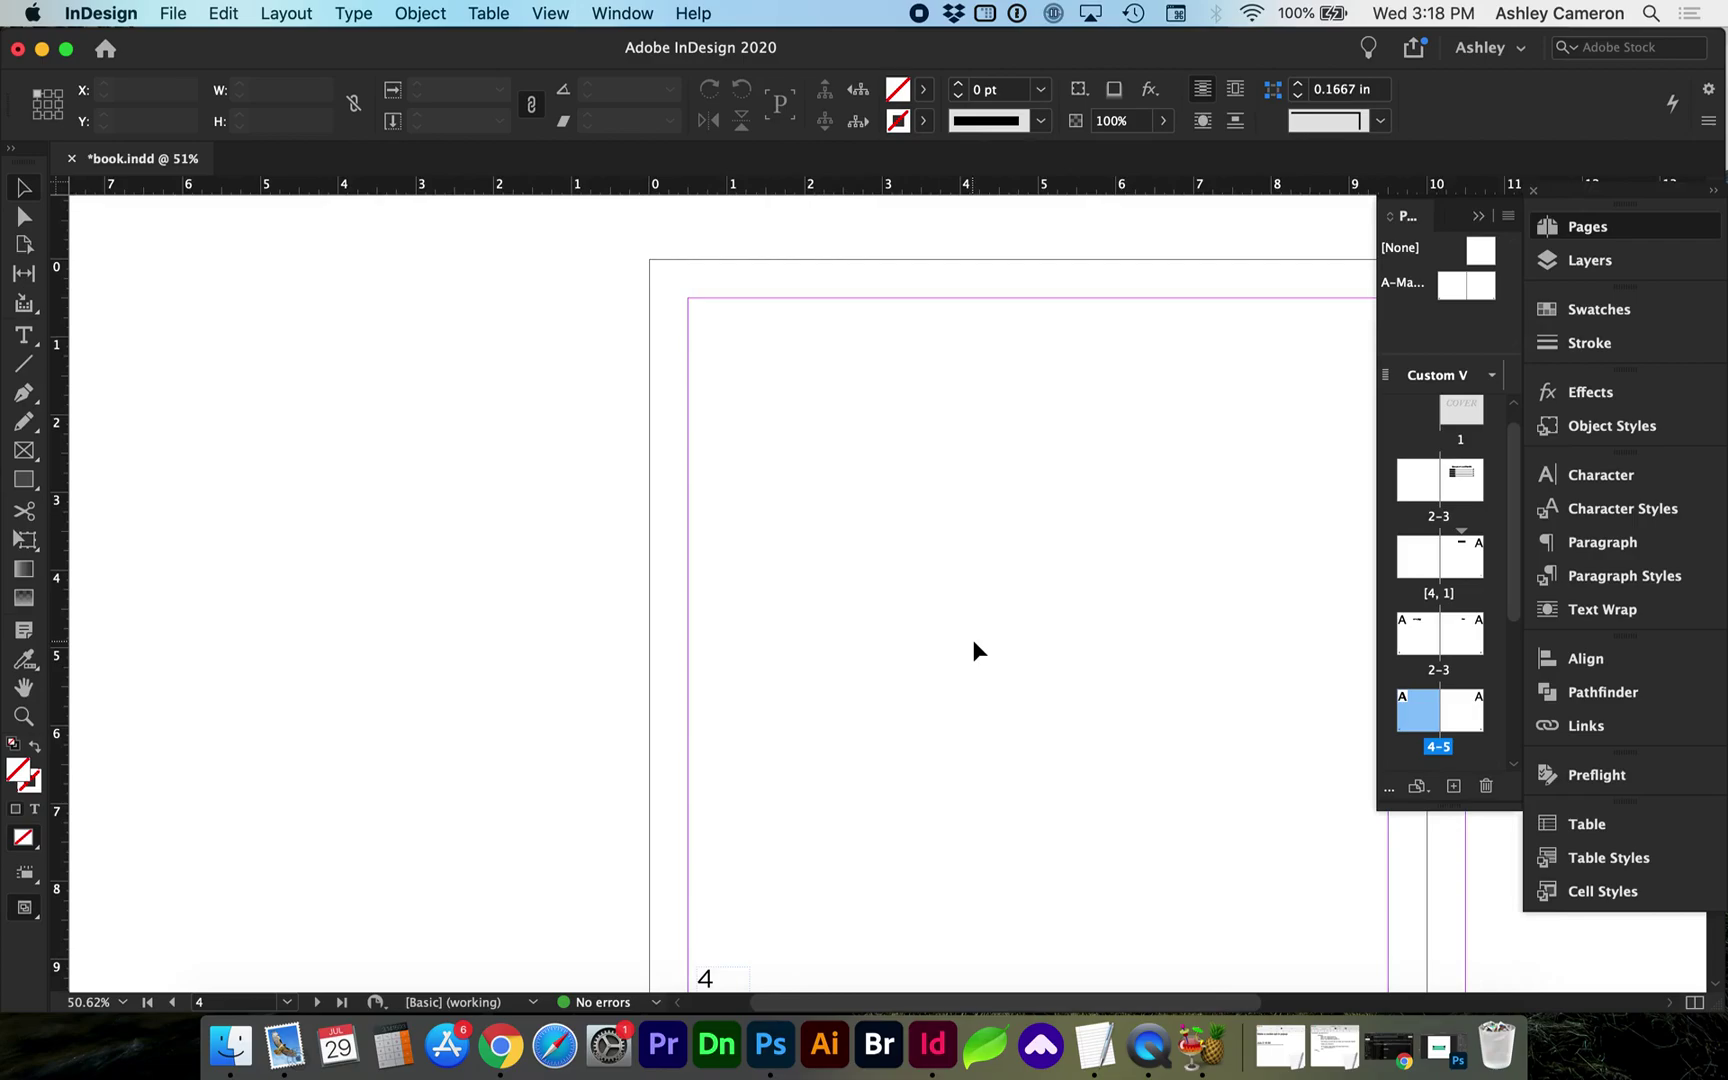
pyautogui.press('super+v')
pyautogui.doubleClick(1050, 393)
pyautogui.write('Compost')
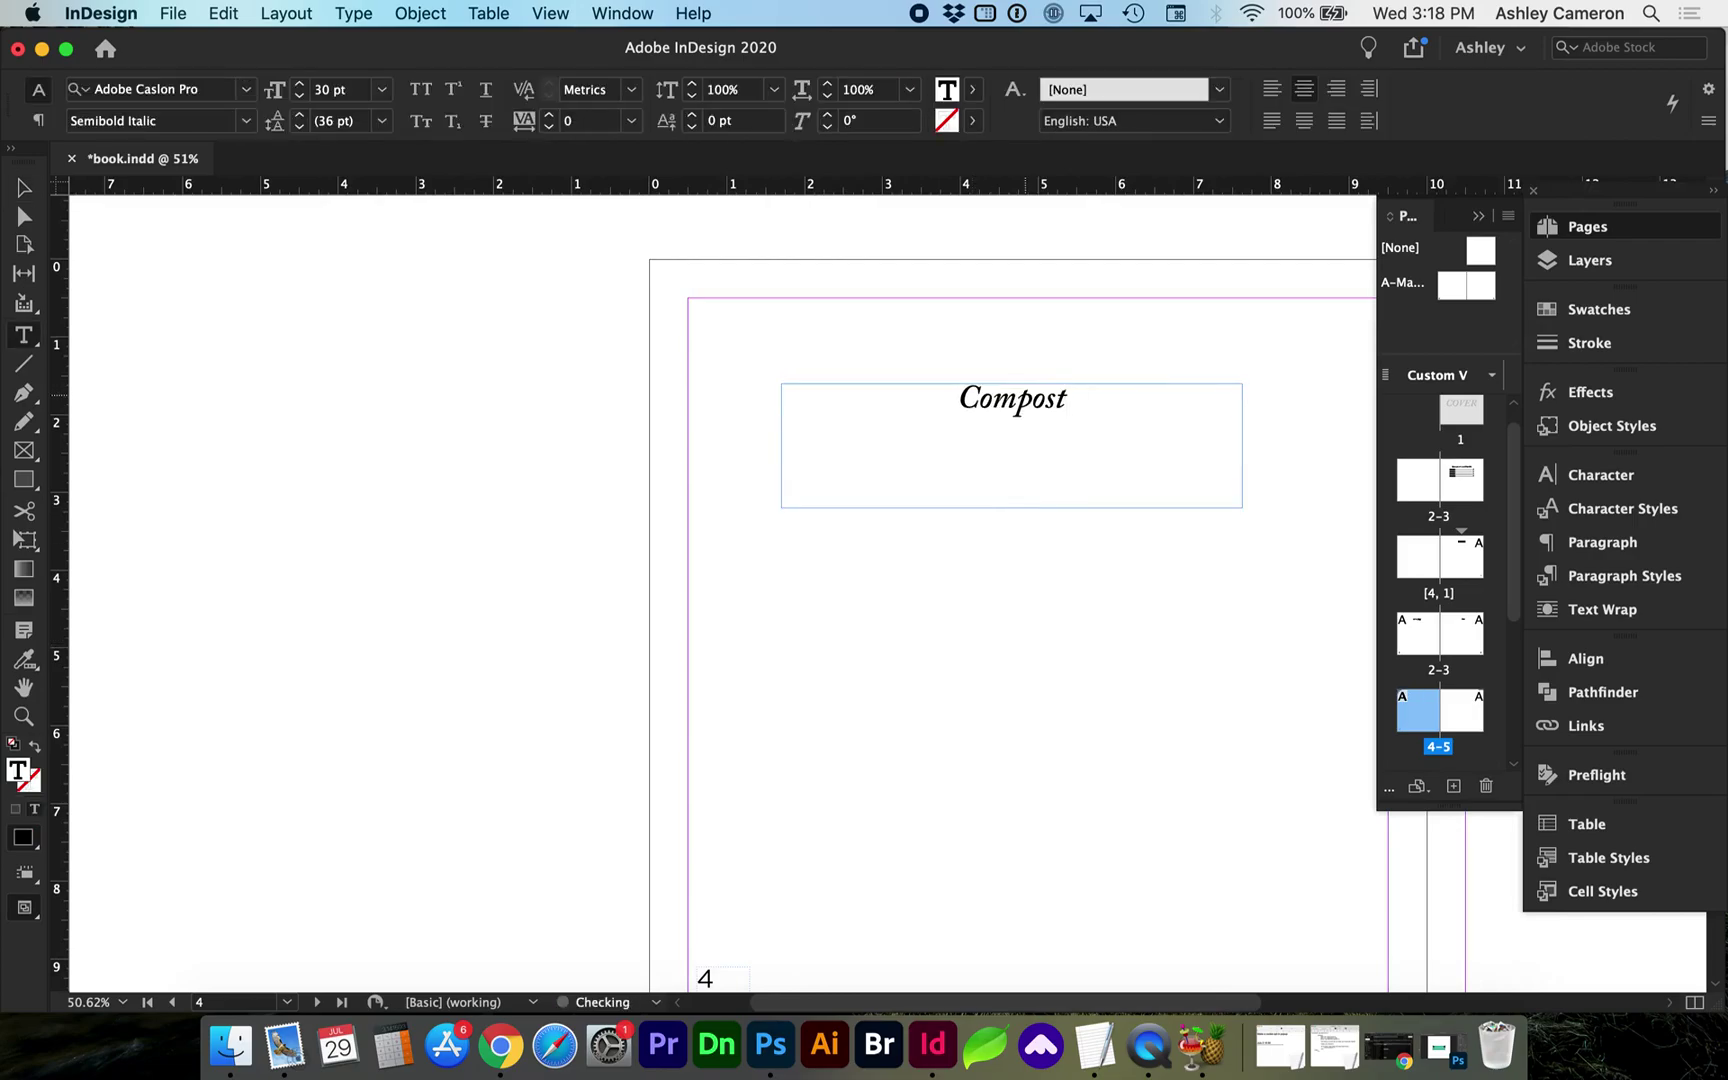
pyautogui.press('Escape')
pyautogui.click(1026, 667)
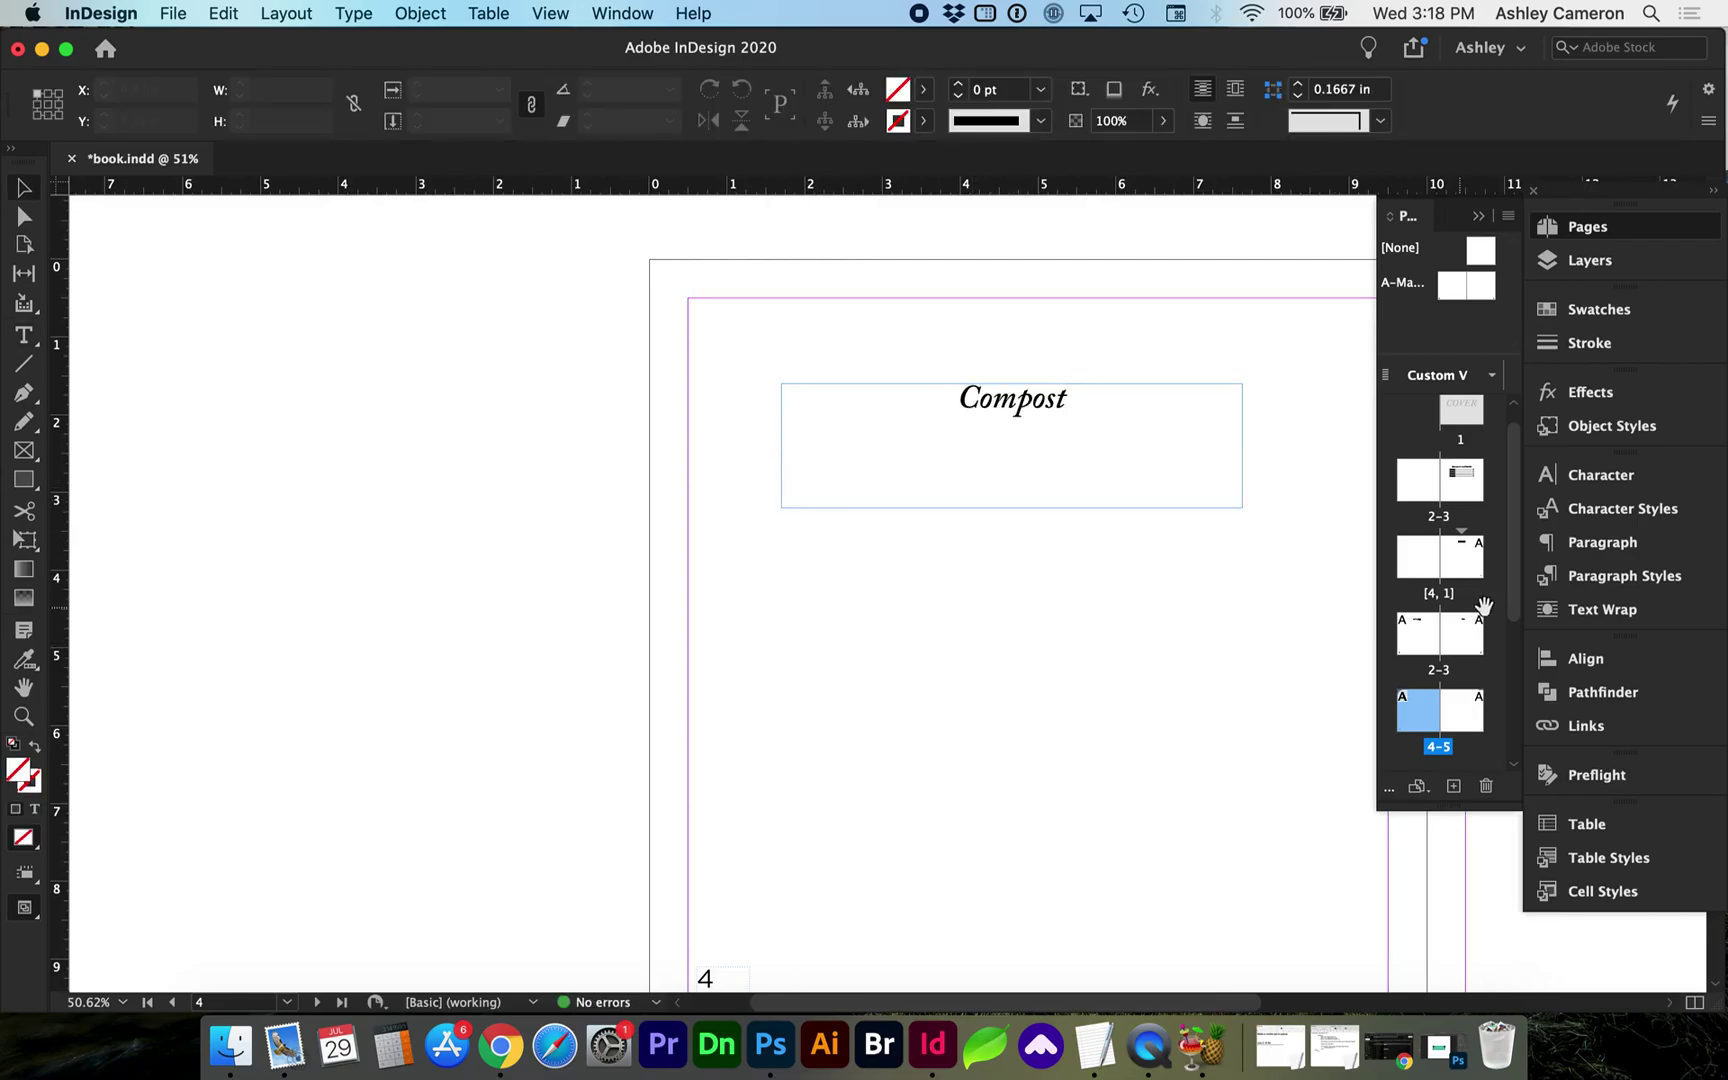
# Create a new paragraph style from the Gardening heading's formatting and name it "Subchapters"
pyautogui.press('super+minus')
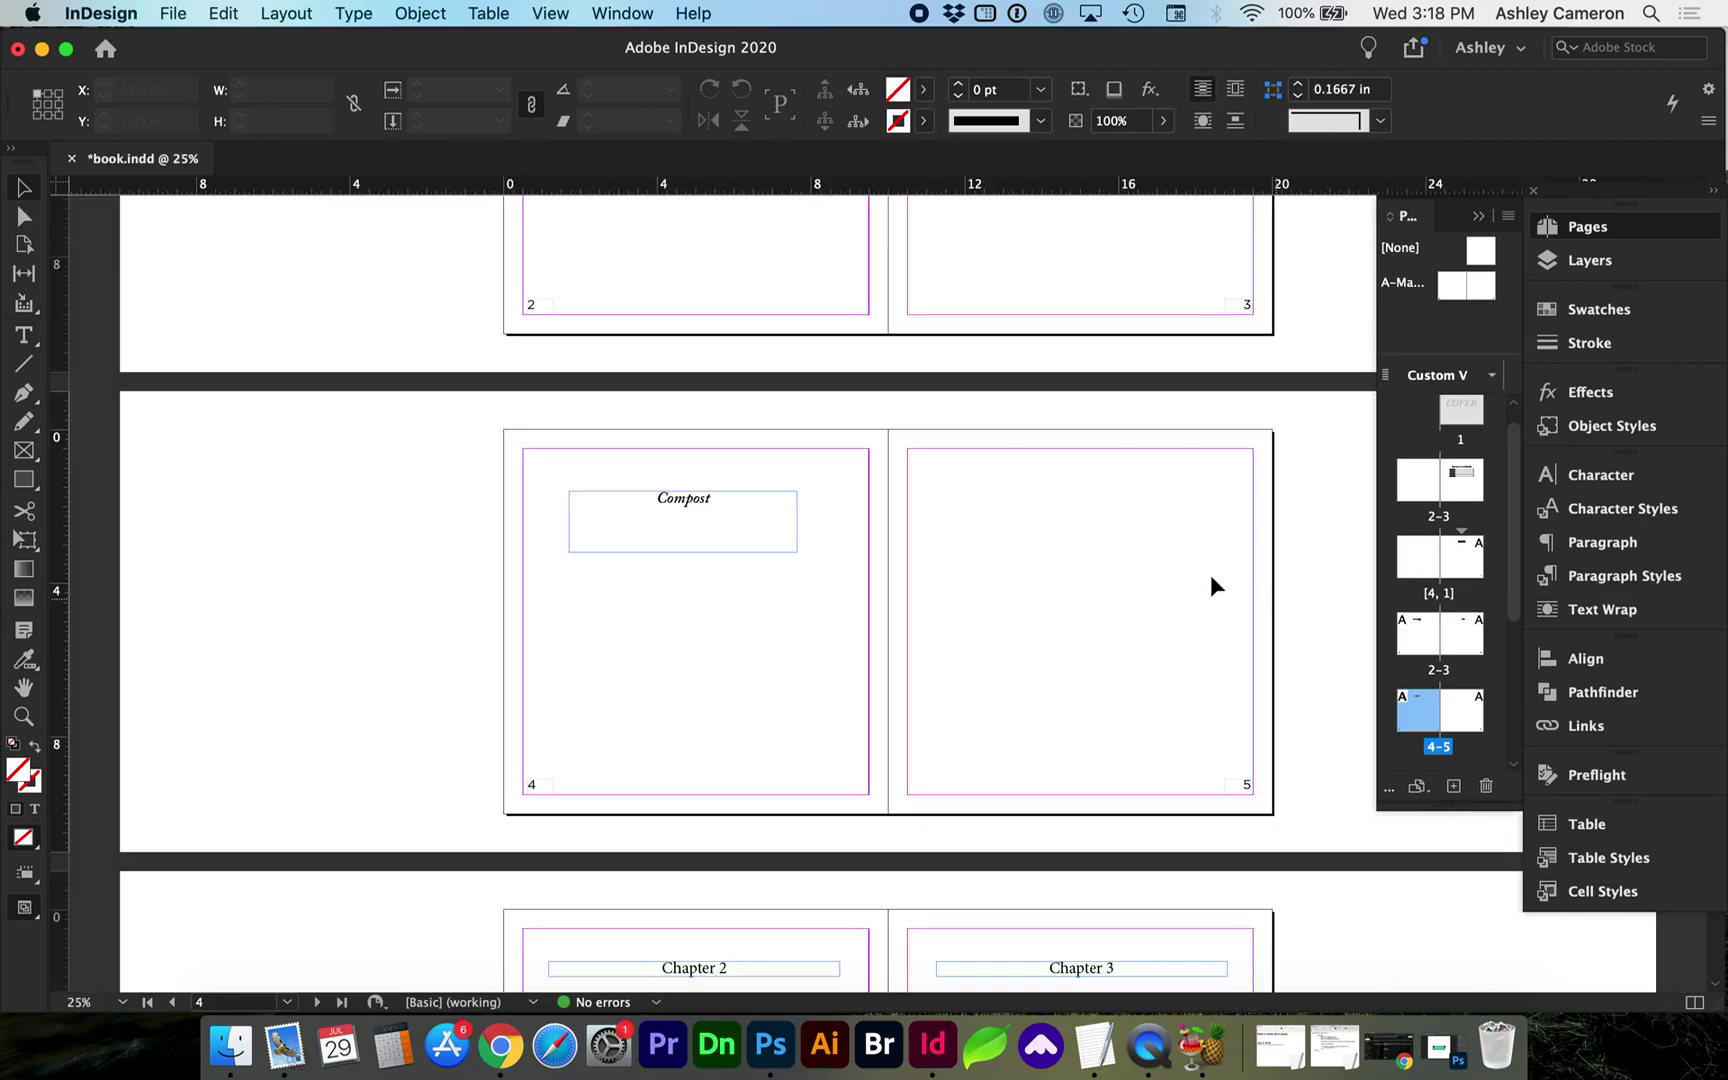
pyautogui.scroll(5, 1211, 576)
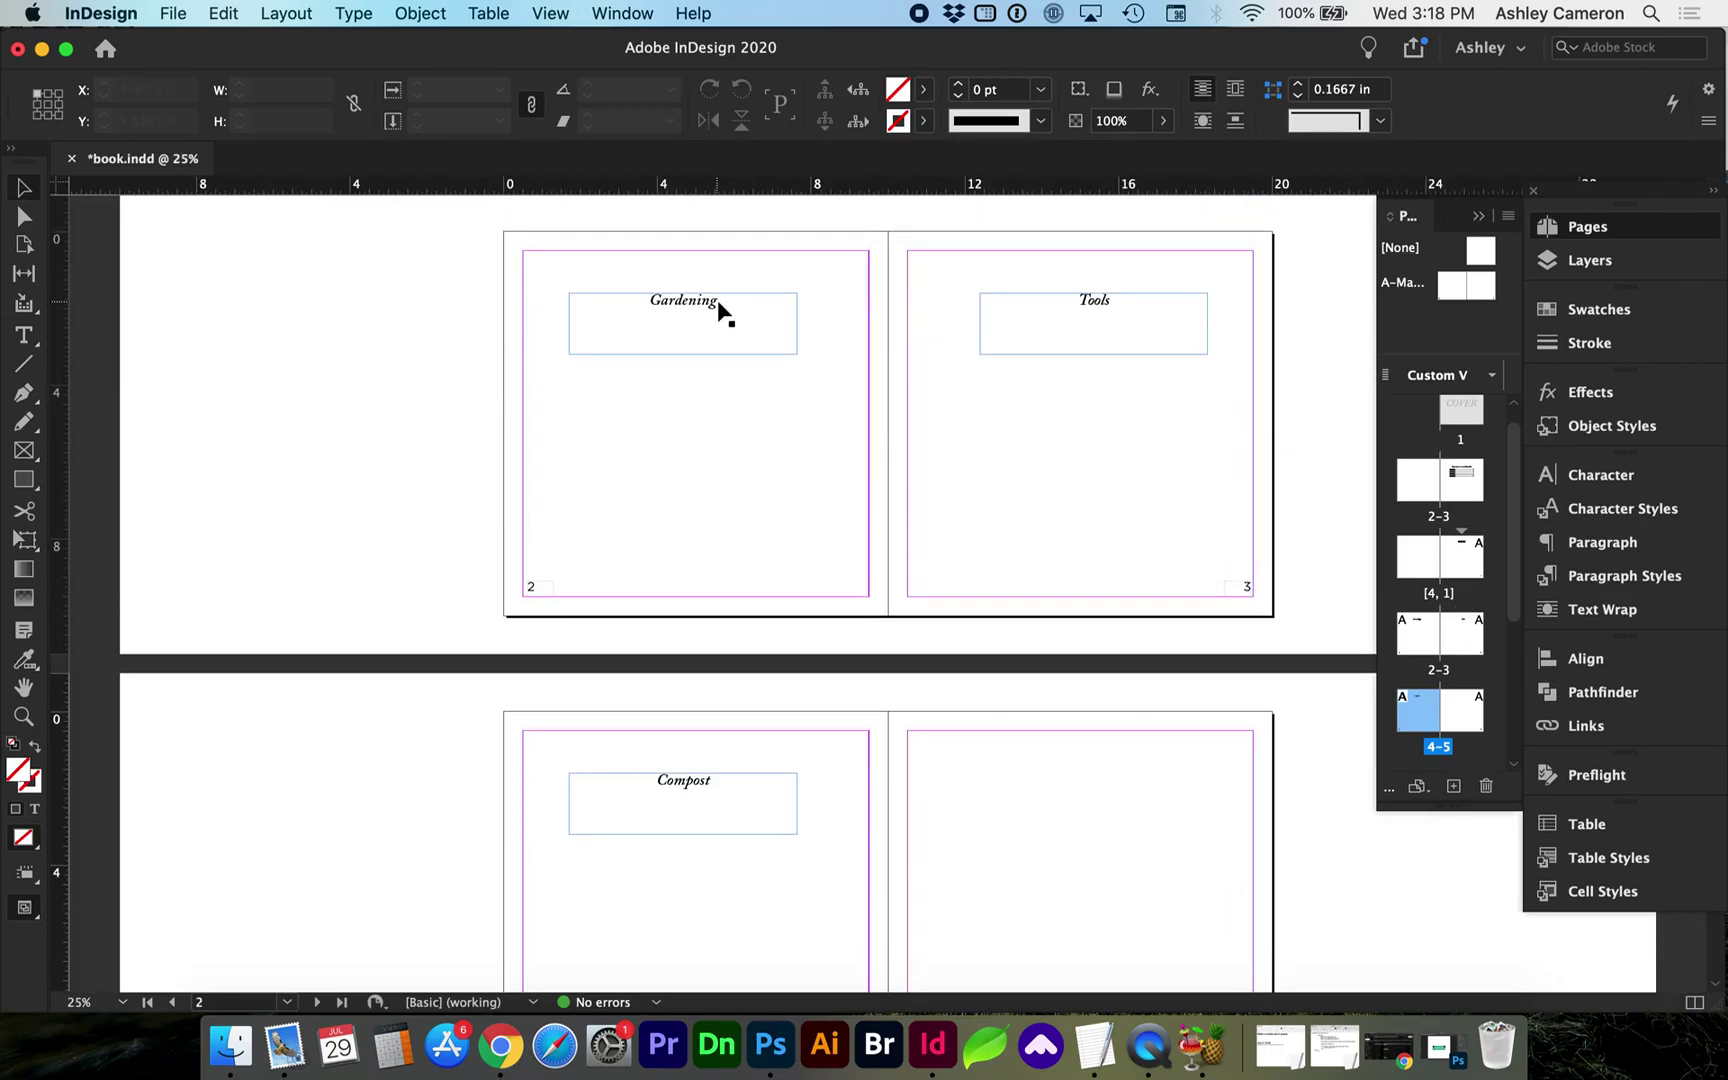
pyautogui.click(716, 318)
pyautogui.click(716, 792)
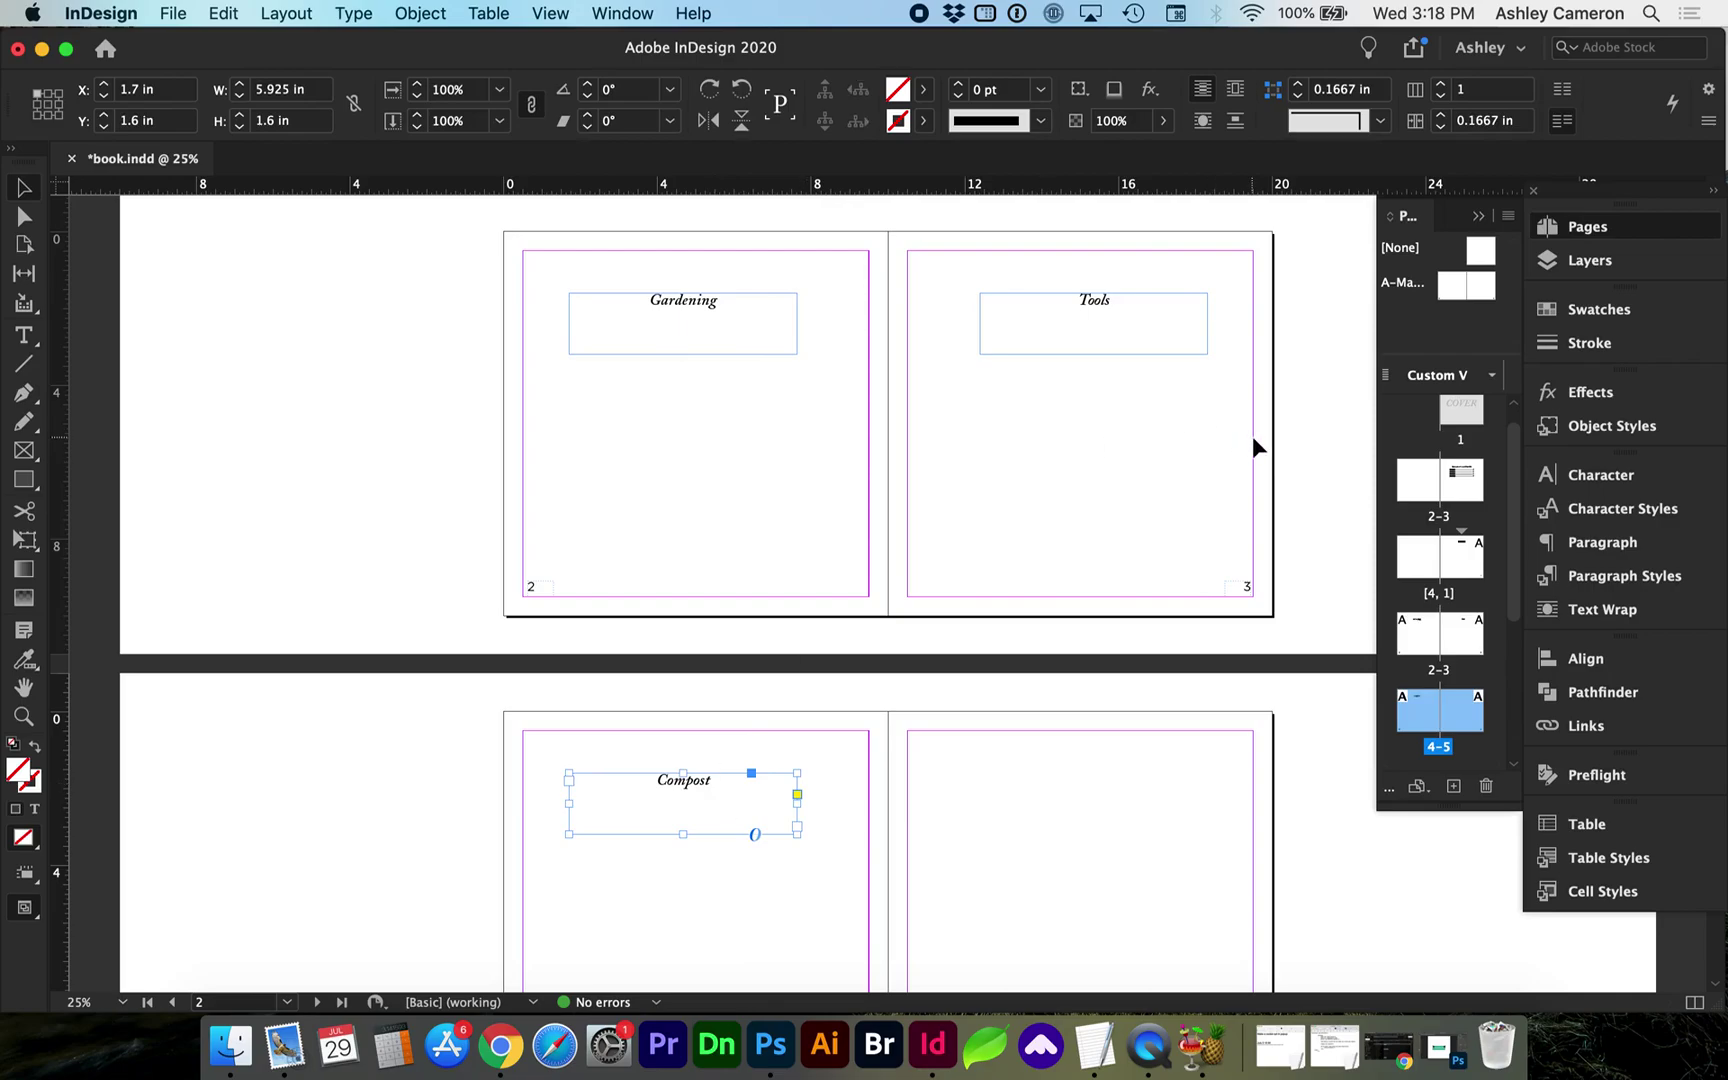
pyautogui.click(1602, 578)
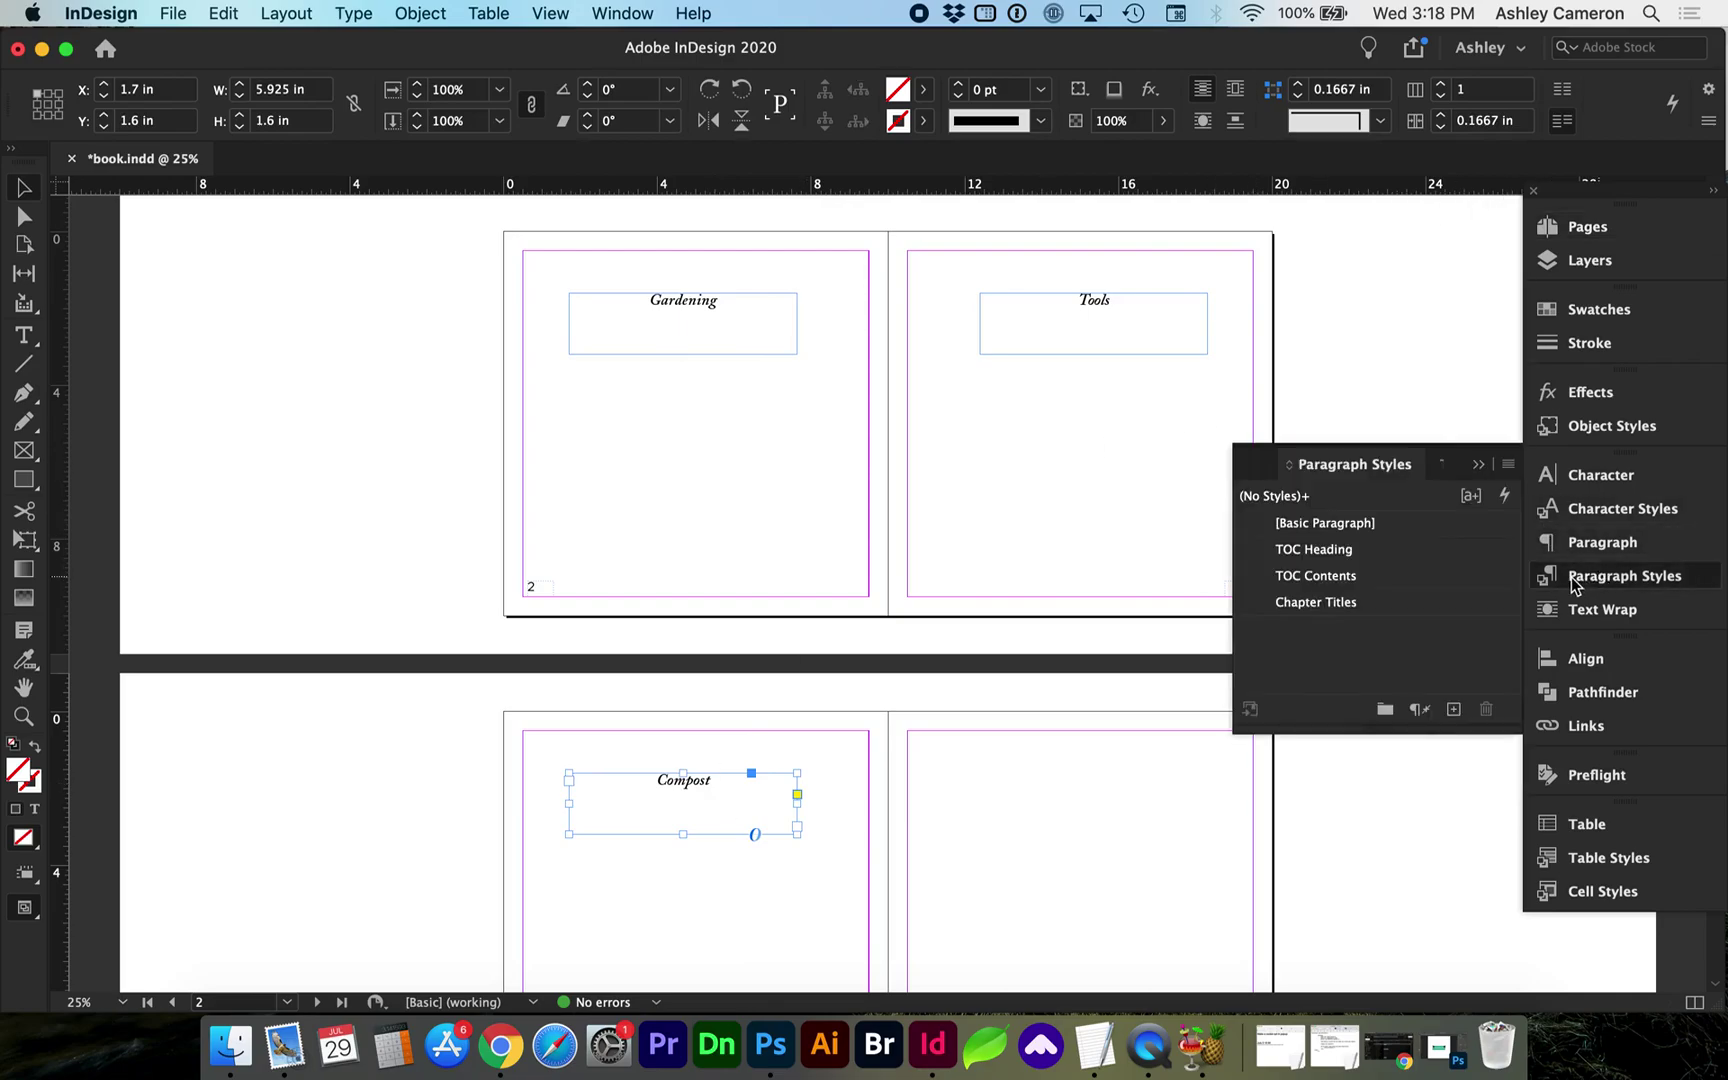
pyautogui.click(694, 304)
pyautogui.click(1450, 710)
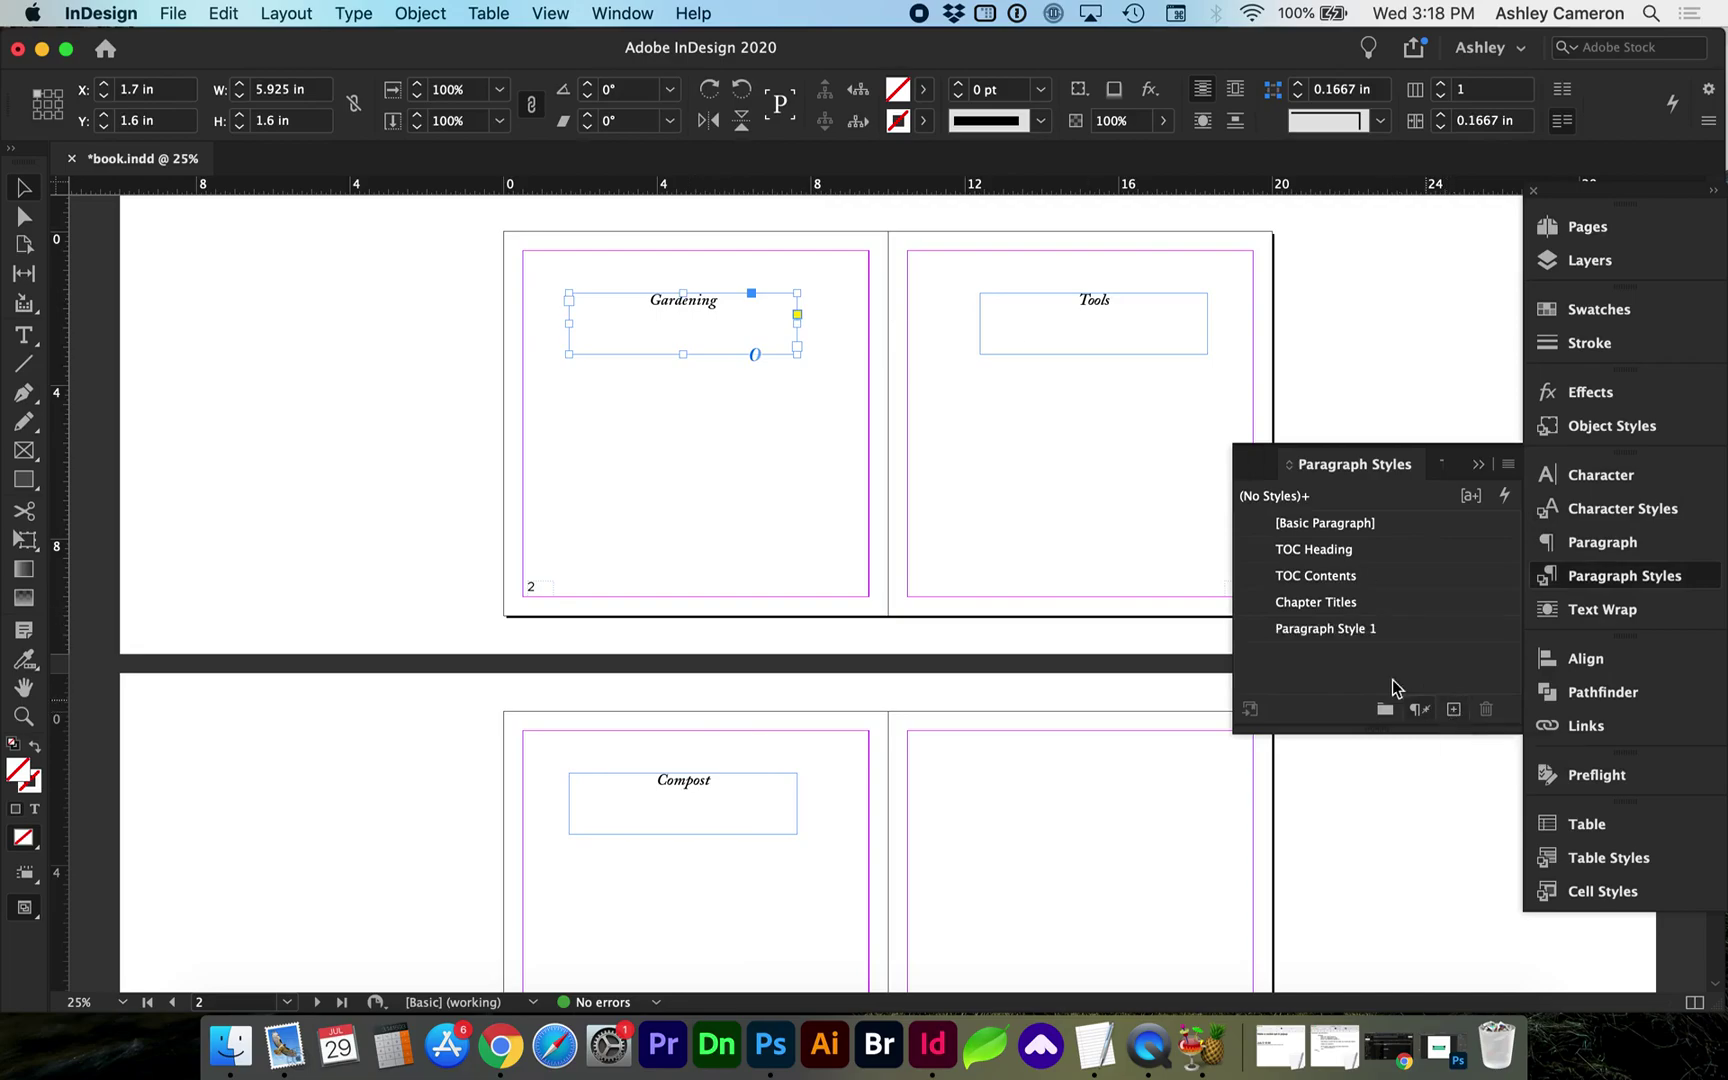
pyautogui.doubleClick(1314, 630)
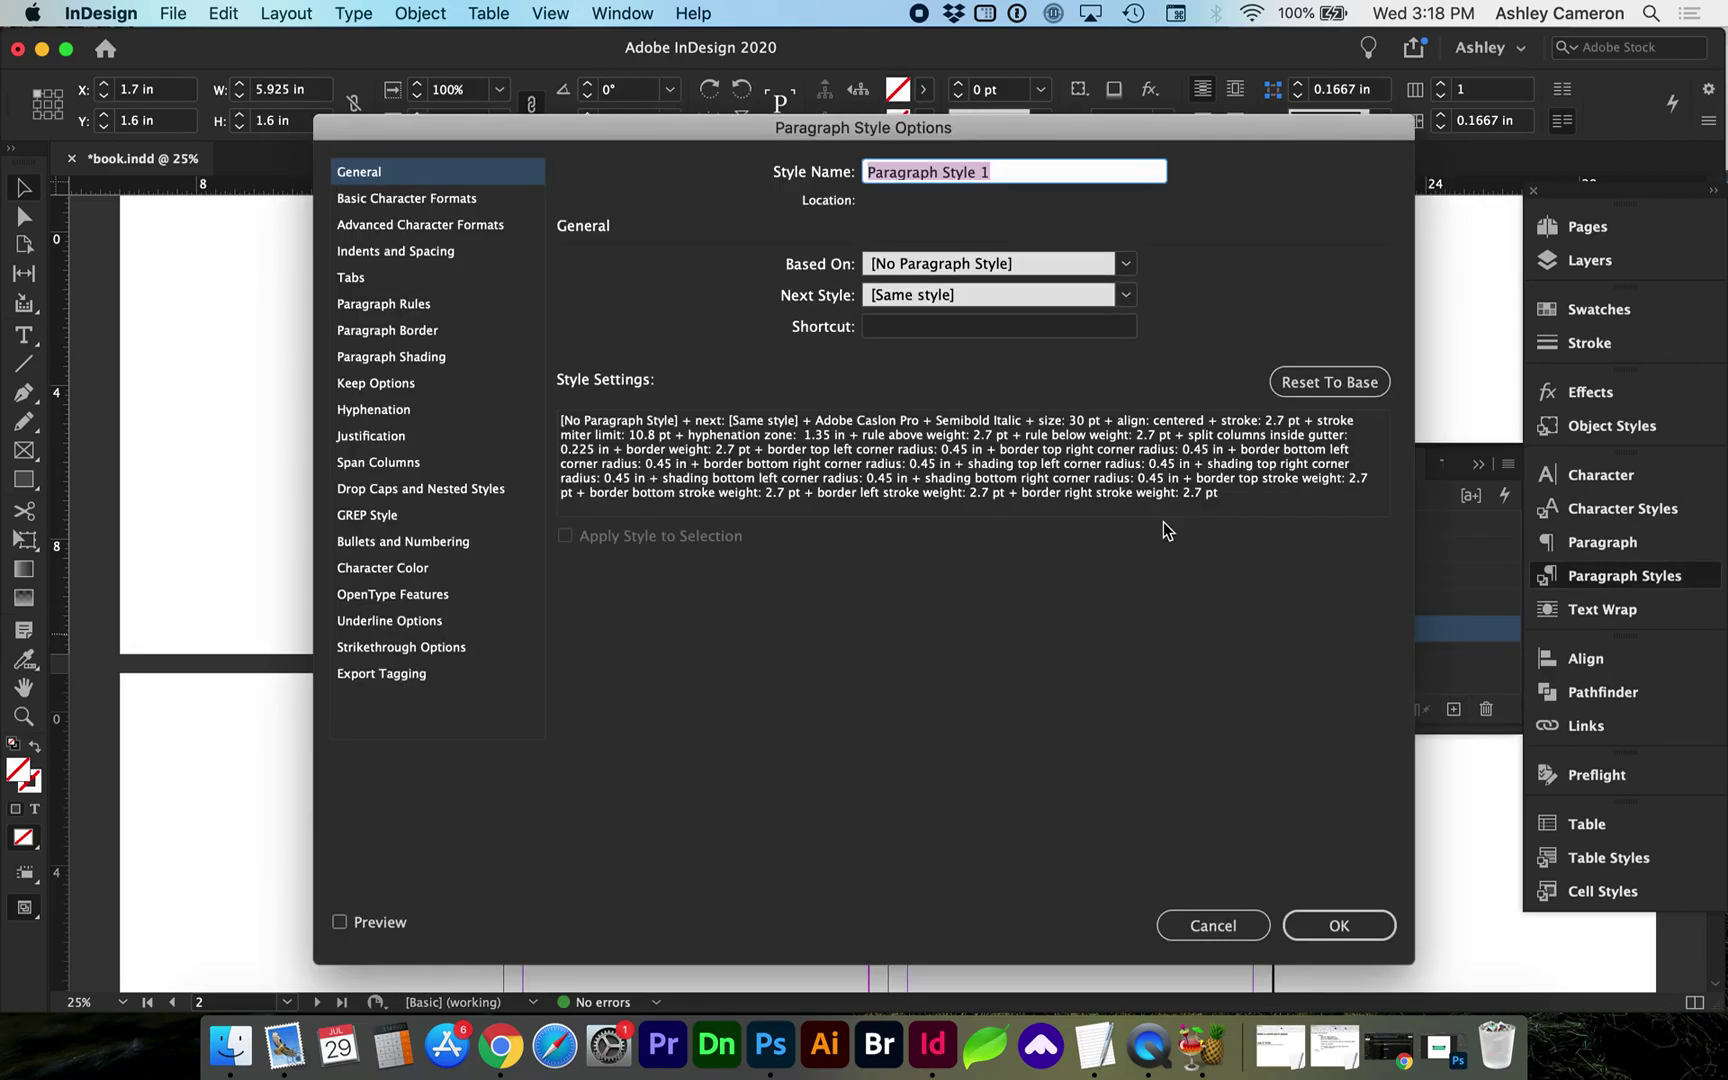
pyautogui.write('Subchapters')
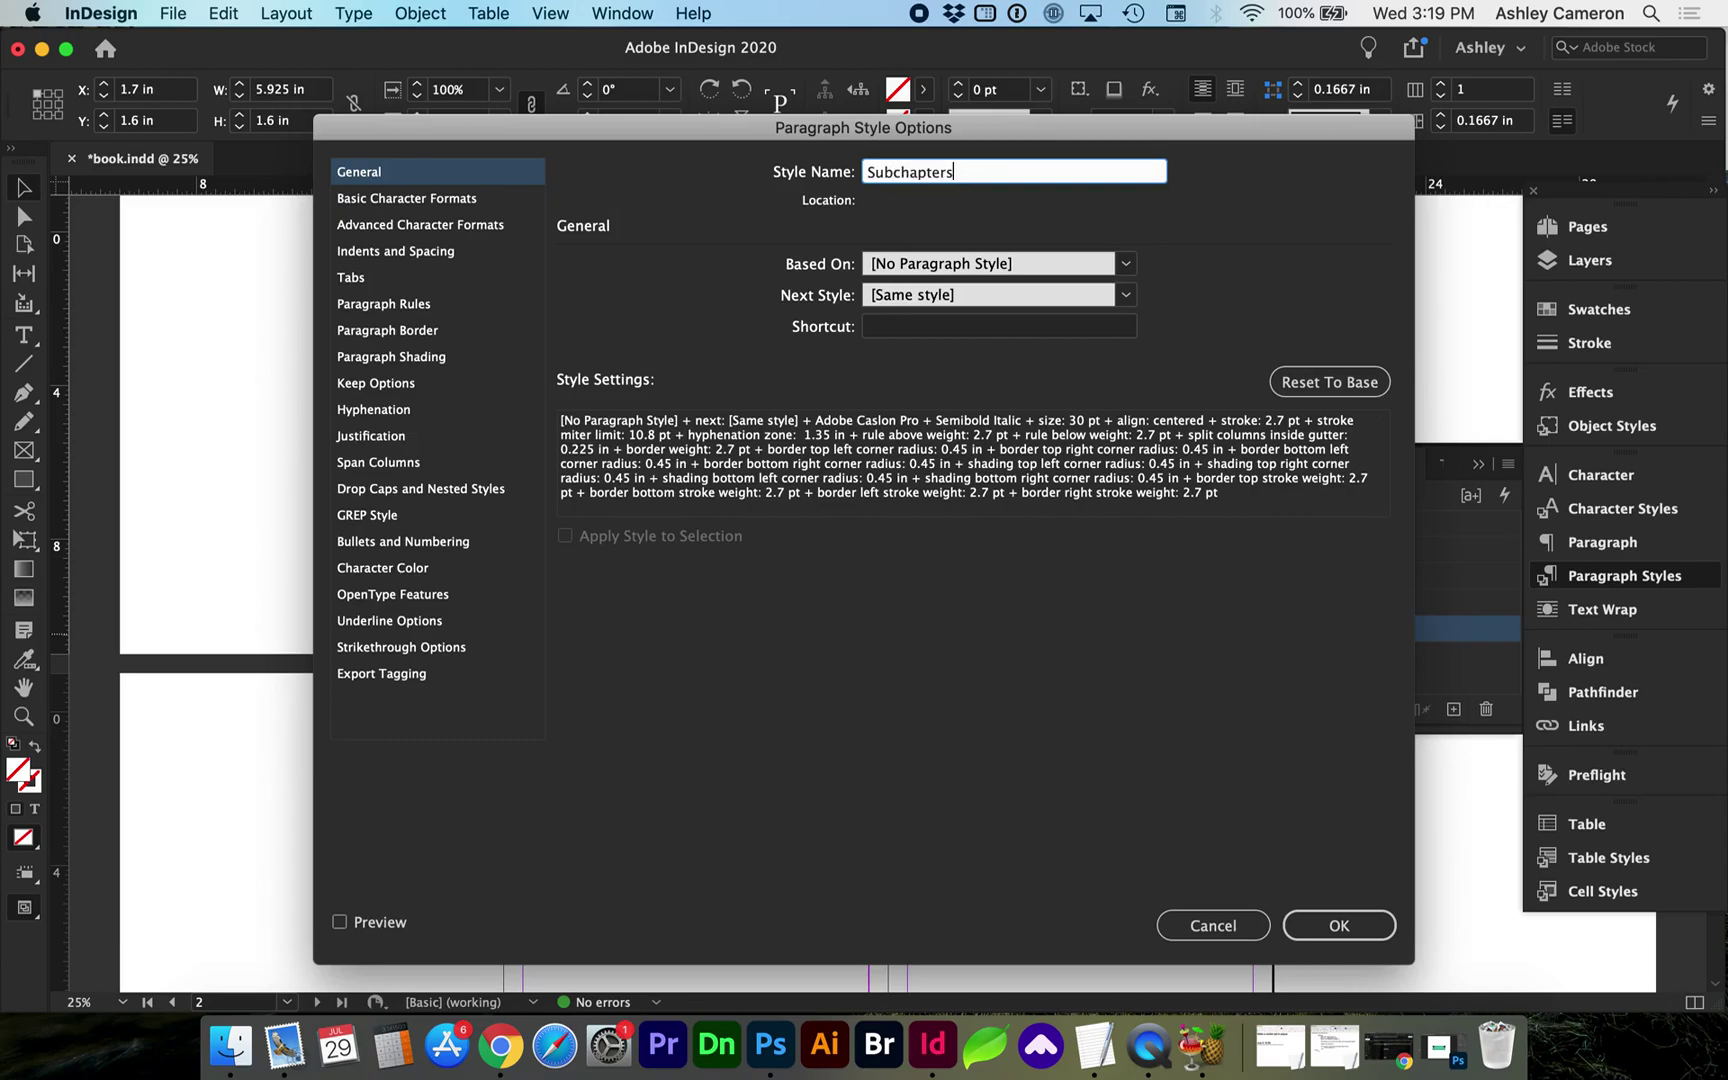
pyautogui.press('Return')
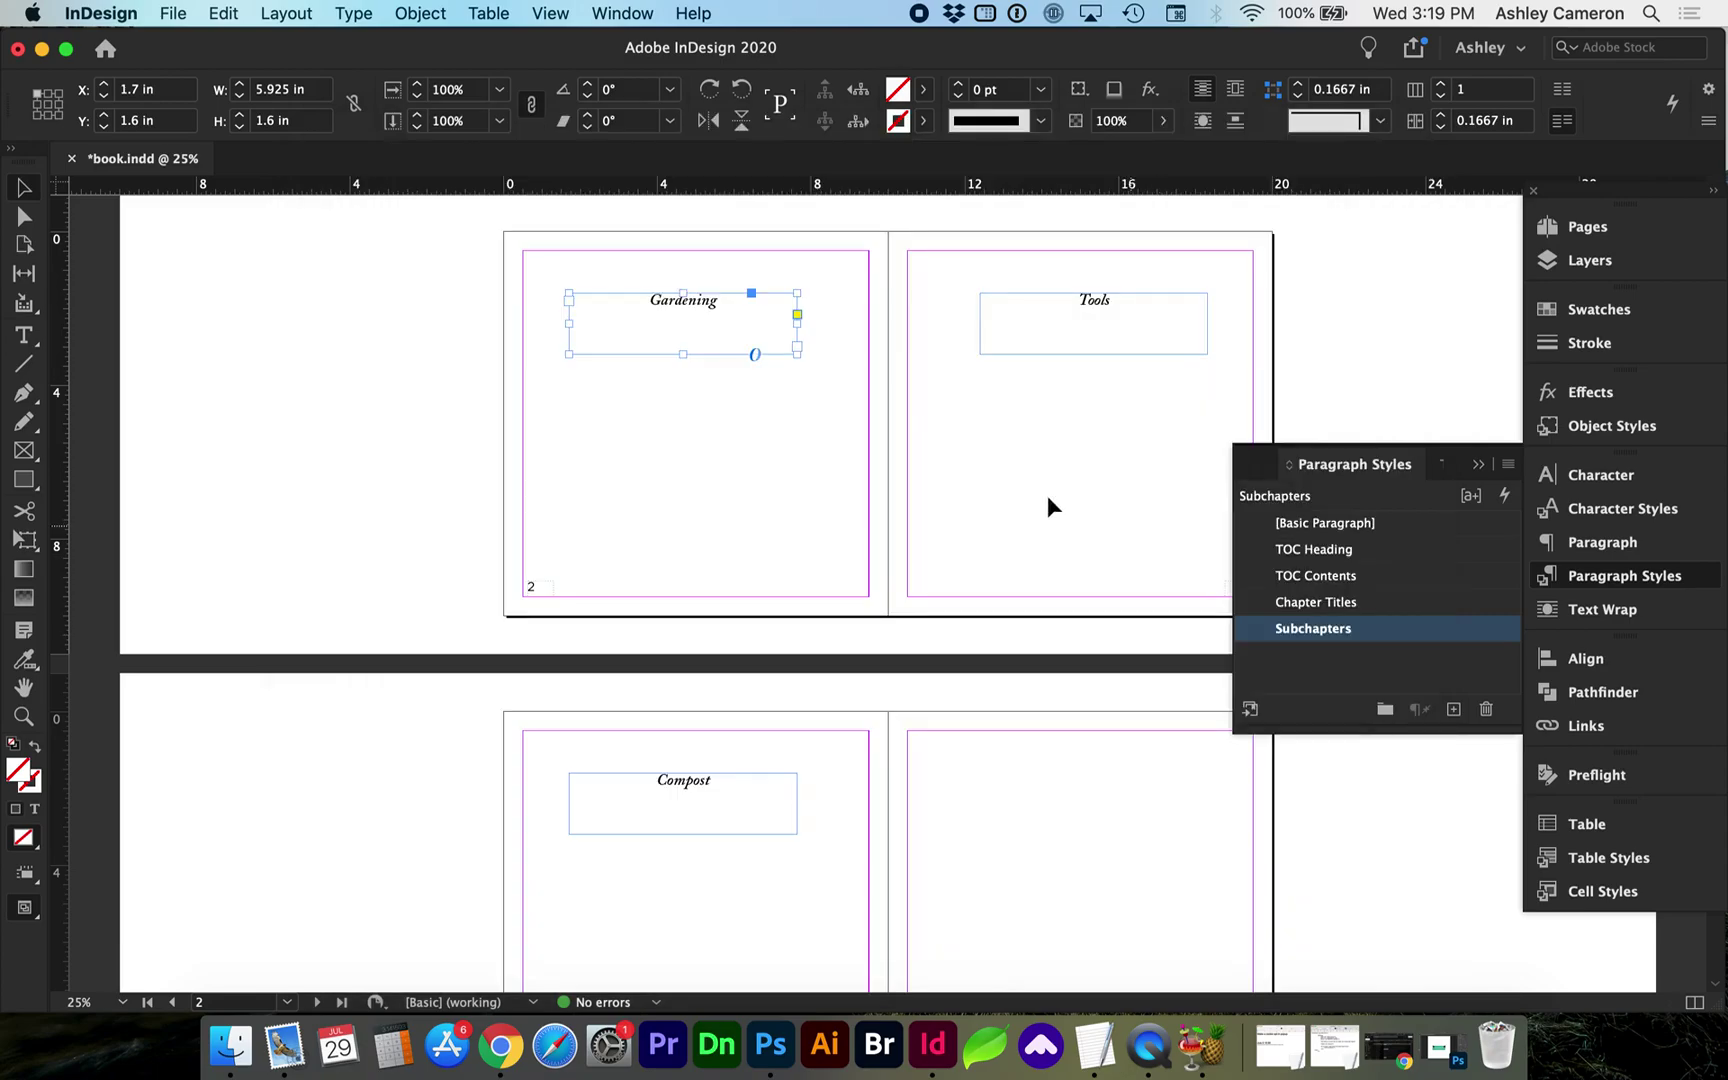
# Apply the Subchapters paragraph style to the Compost, Gardening and Tools headings
pyautogui.keyDown('shift'); pyautogui.click(1084, 301); pyautogui.keyUp('shift')
pyautogui.keyDown('shift'); pyautogui.click(684, 790); pyautogui.keyUp('shift')
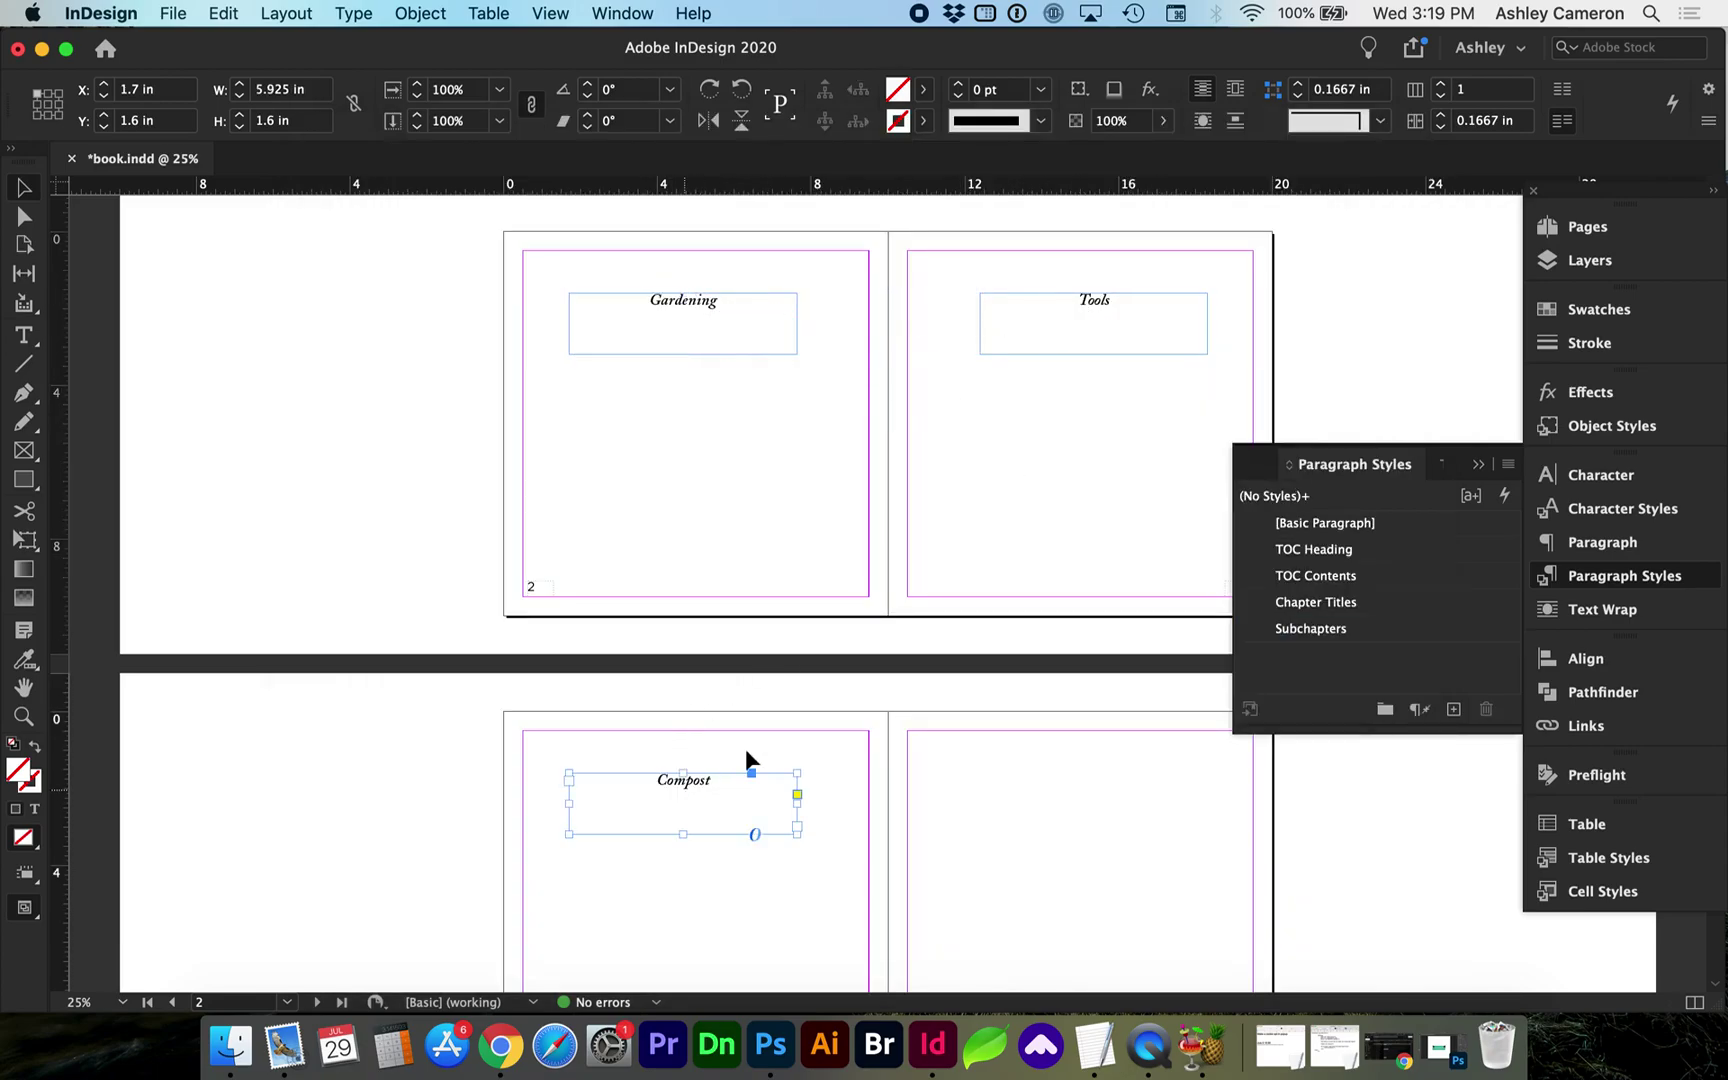
pyautogui.click(1302, 630)
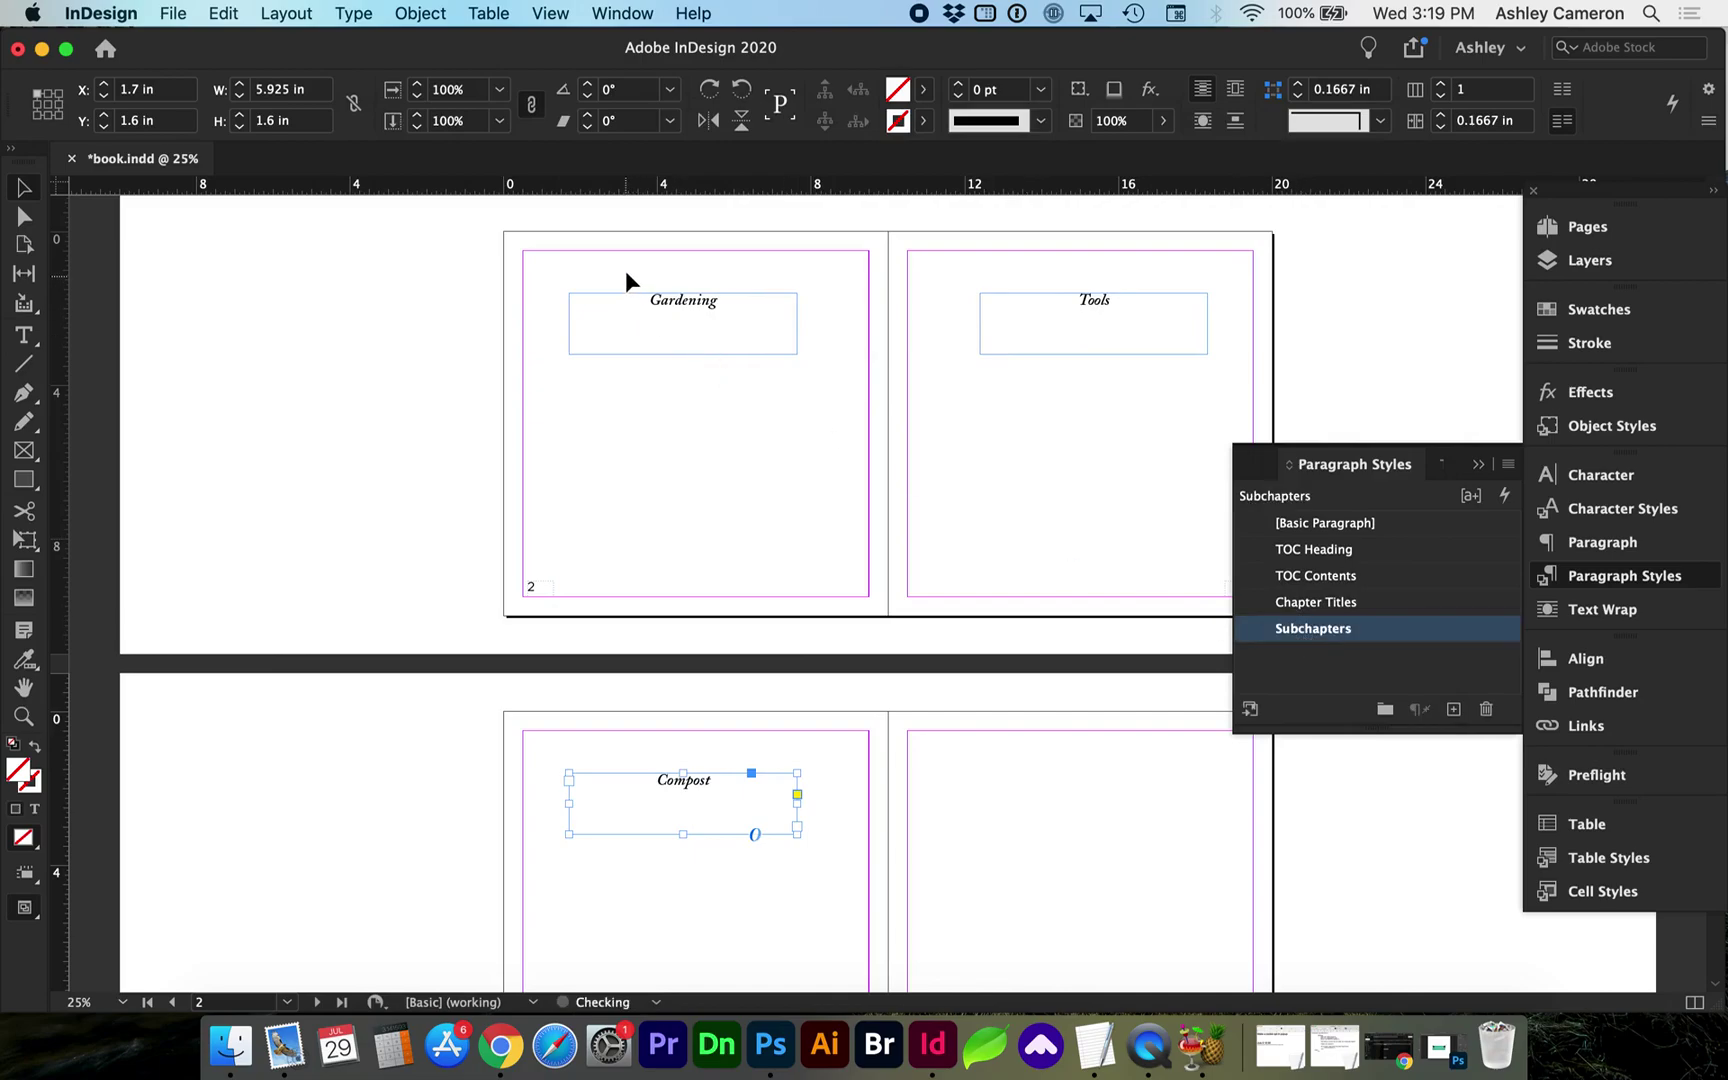
pyautogui.moveTo(625, 270); pyautogui.dragTo(1127, 412)
pyautogui.click(1330, 630)
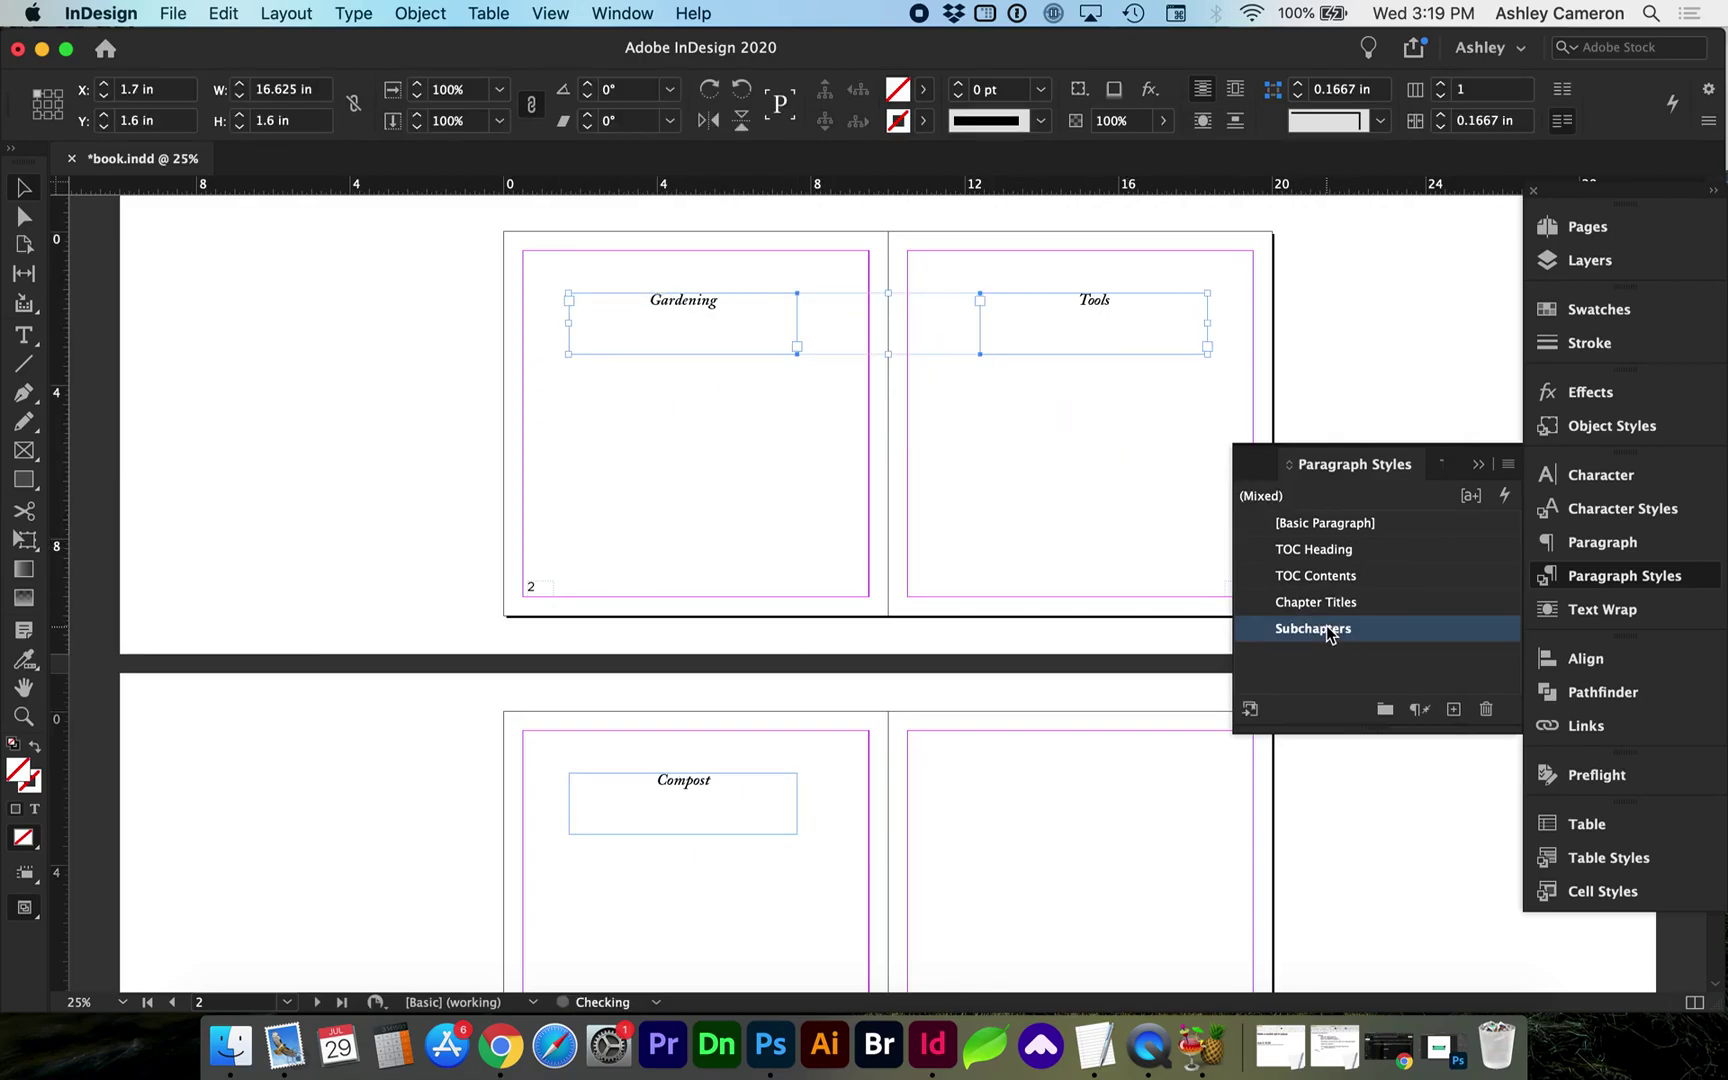
pyautogui.click(1073, 490)
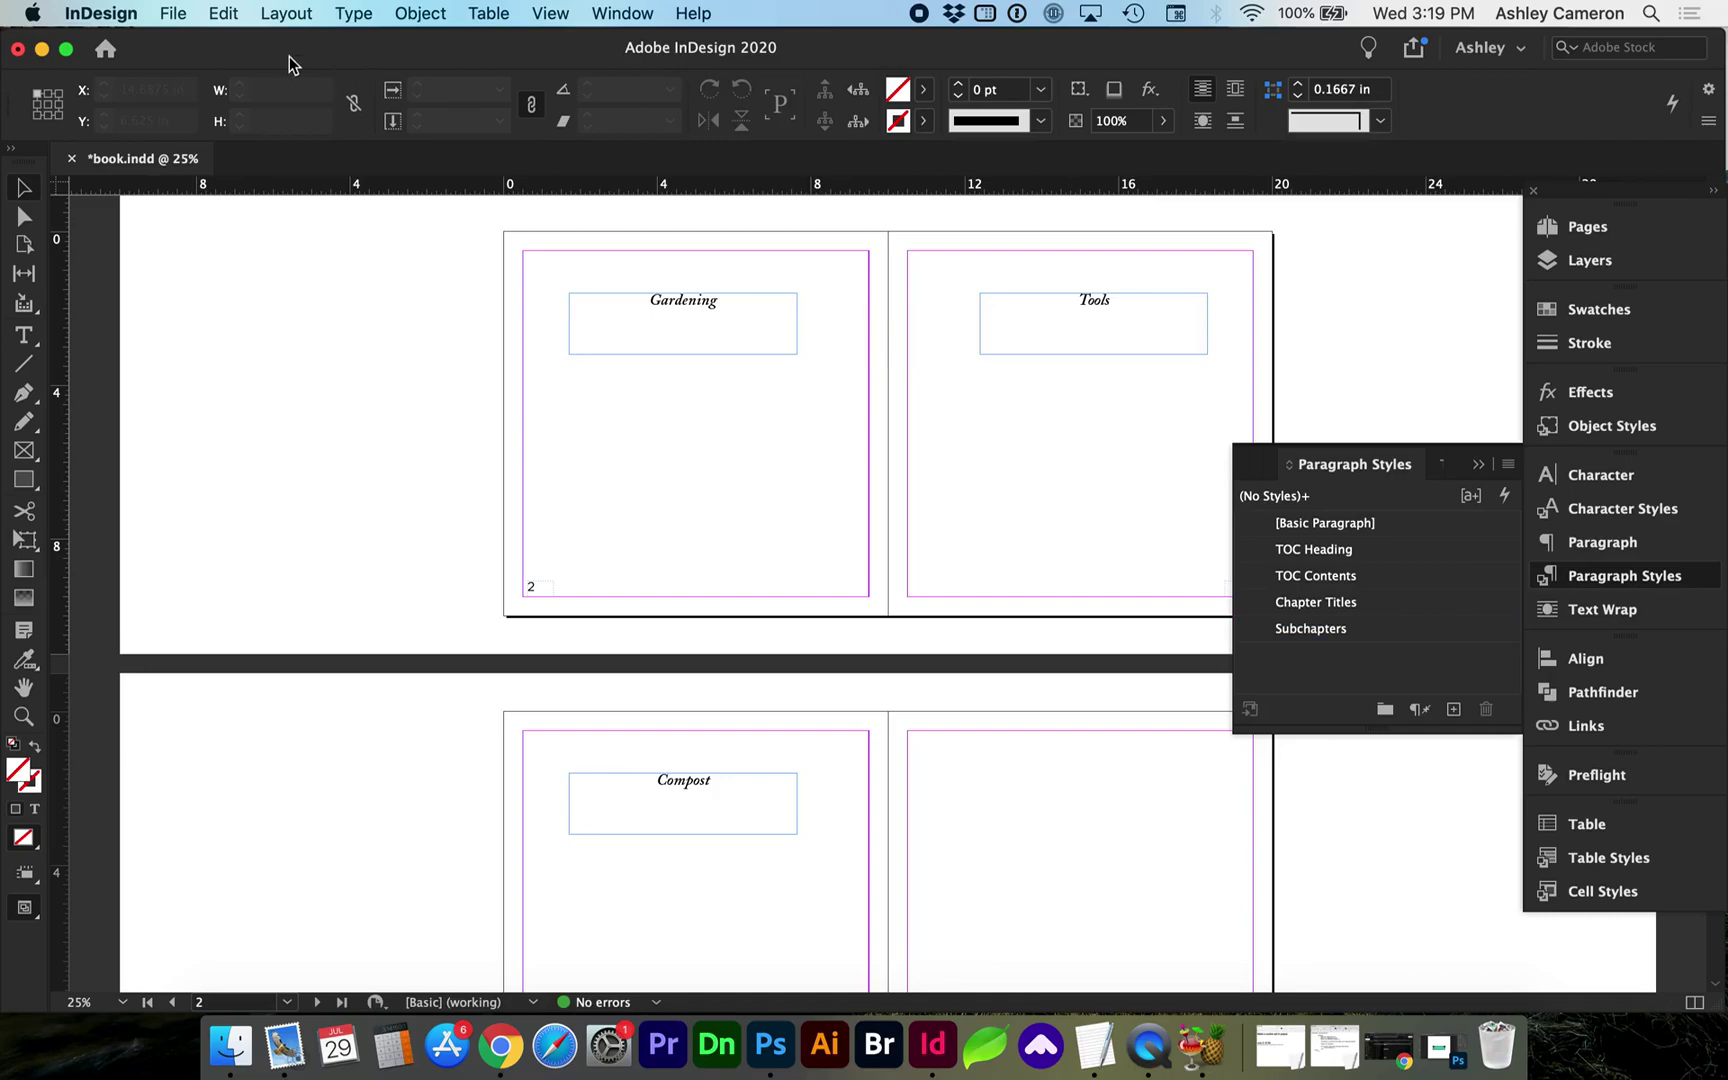
# Add the Subchapters paragraph style to the styles included in the table of contents
pyautogui.click(287, 14)
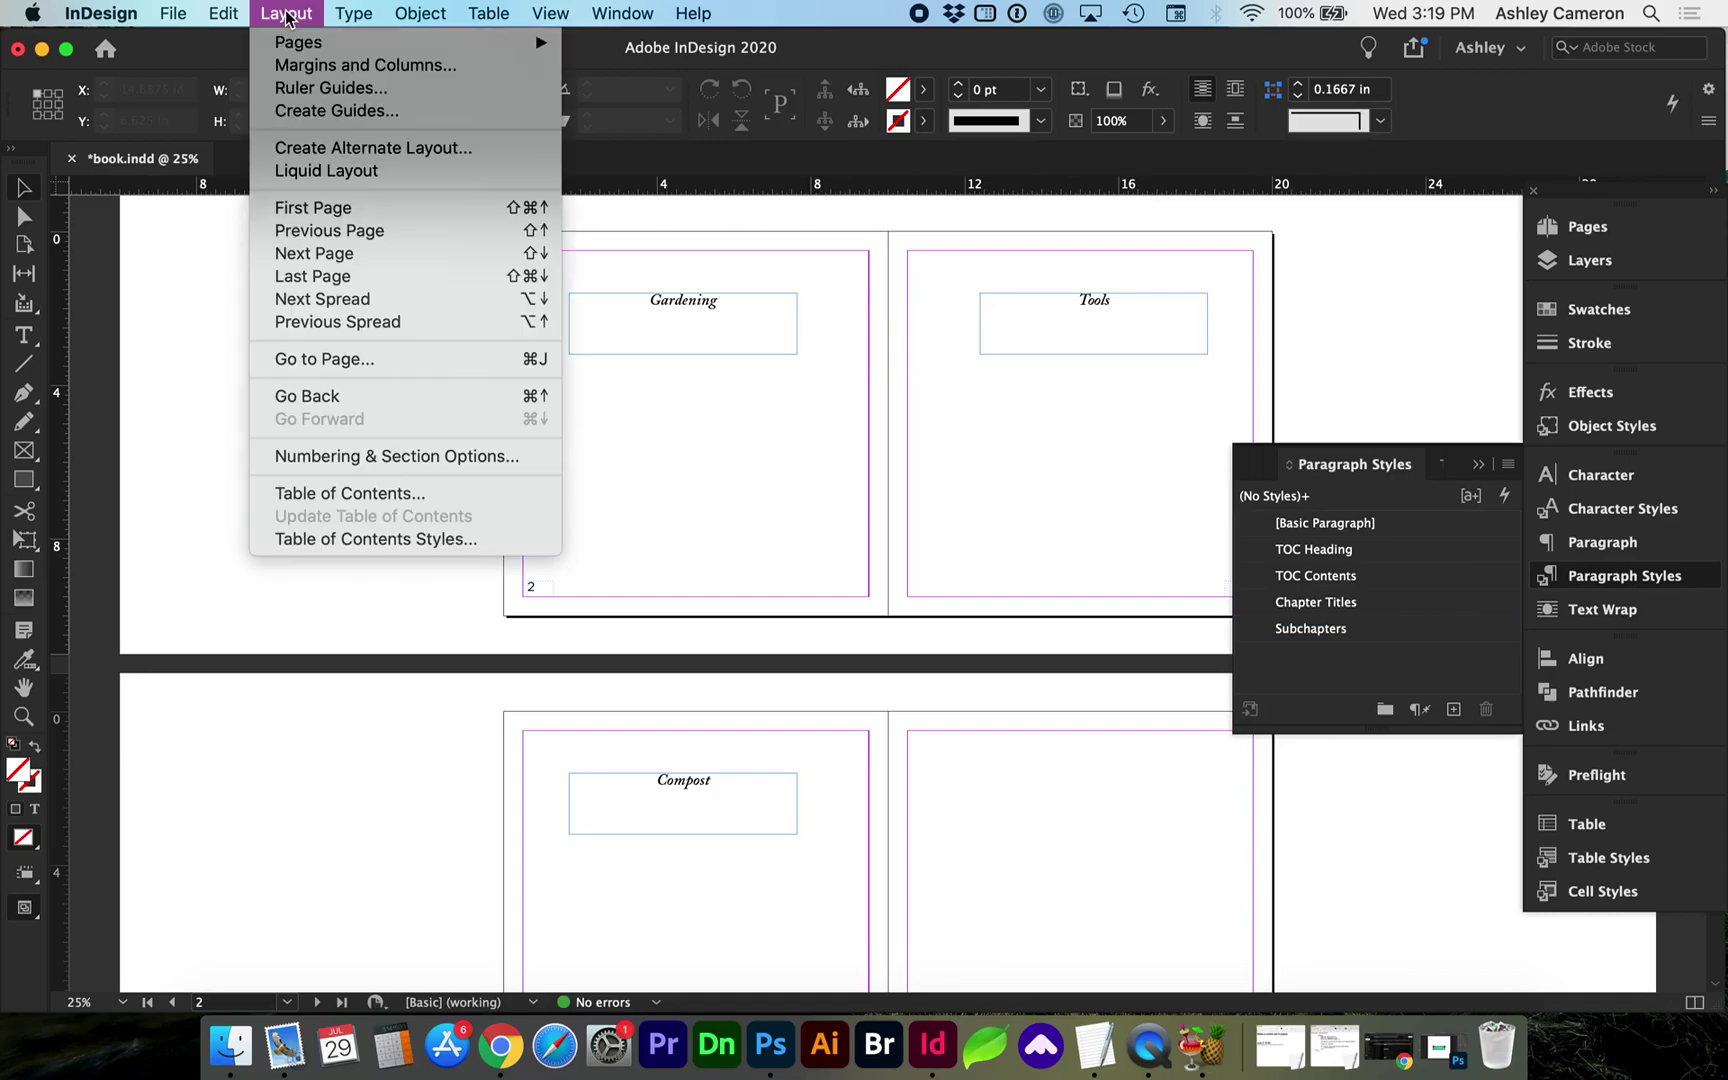
pyautogui.click(340, 493)
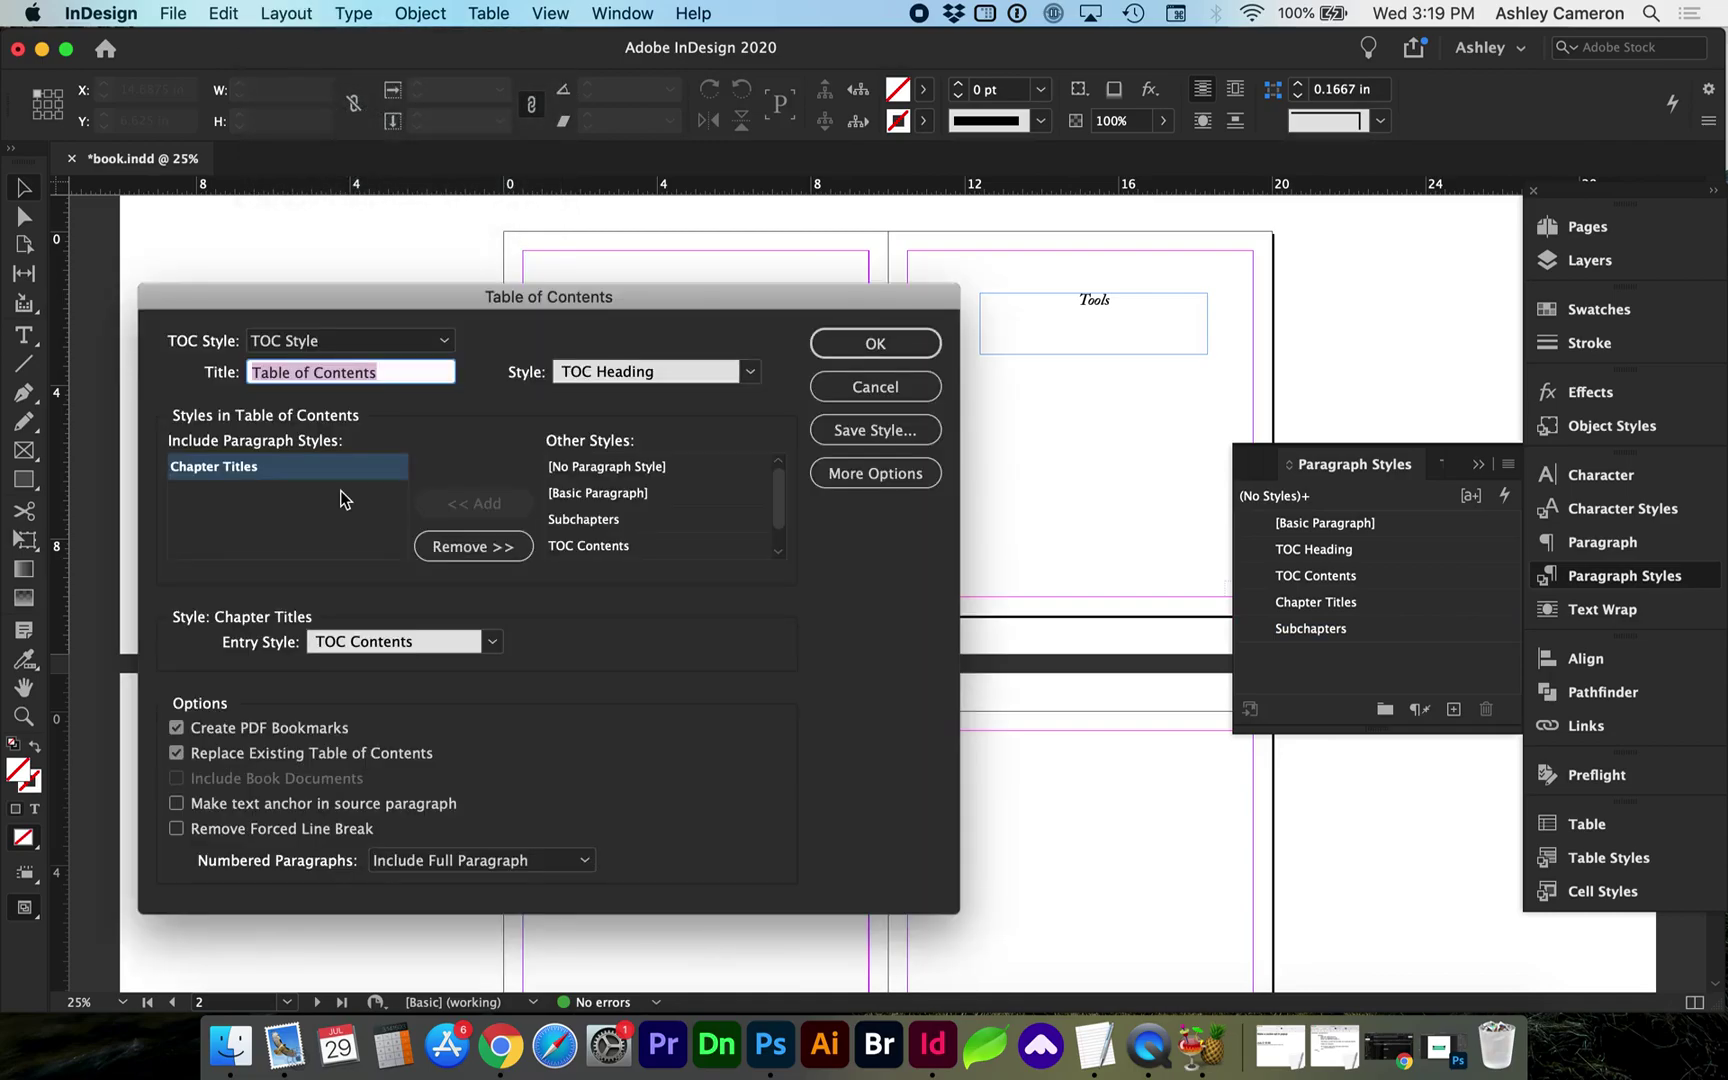
pyautogui.click(597, 520)
pyautogui.click(460, 497)
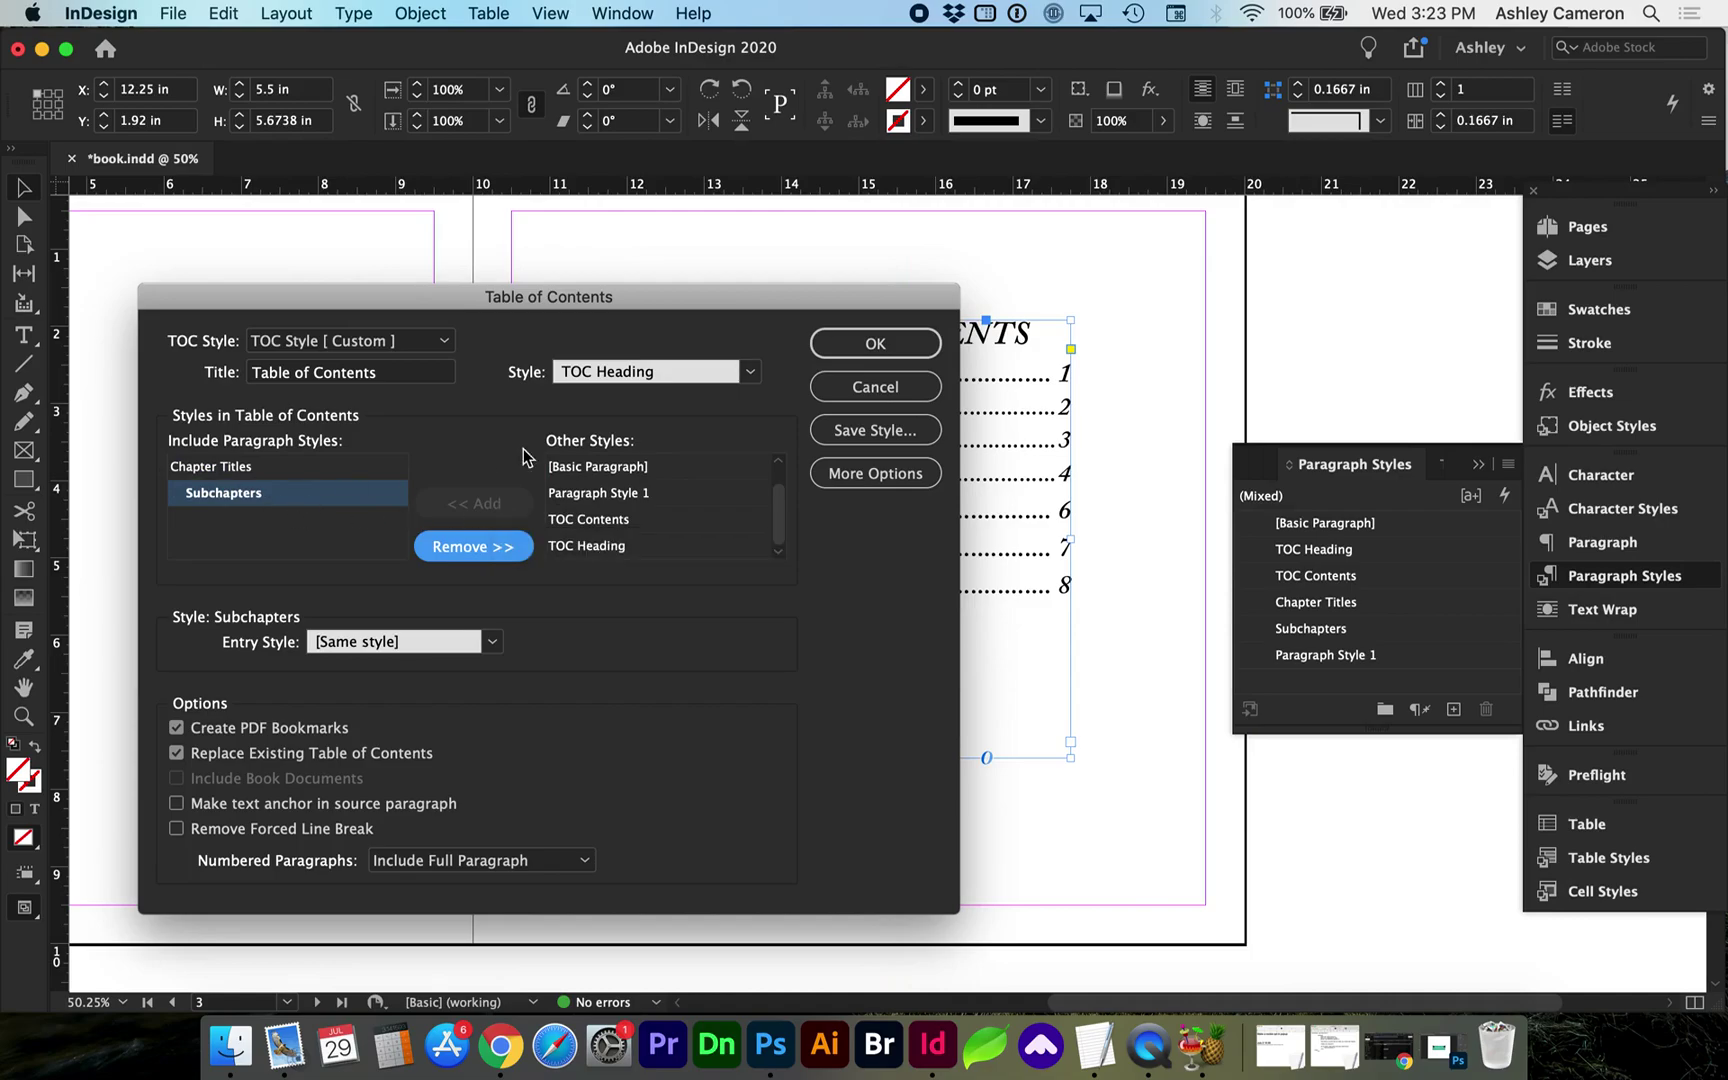
# Save the contents settings over the existing "TOC Style" and regenerate the table of contents
pyautogui.click(848, 438)
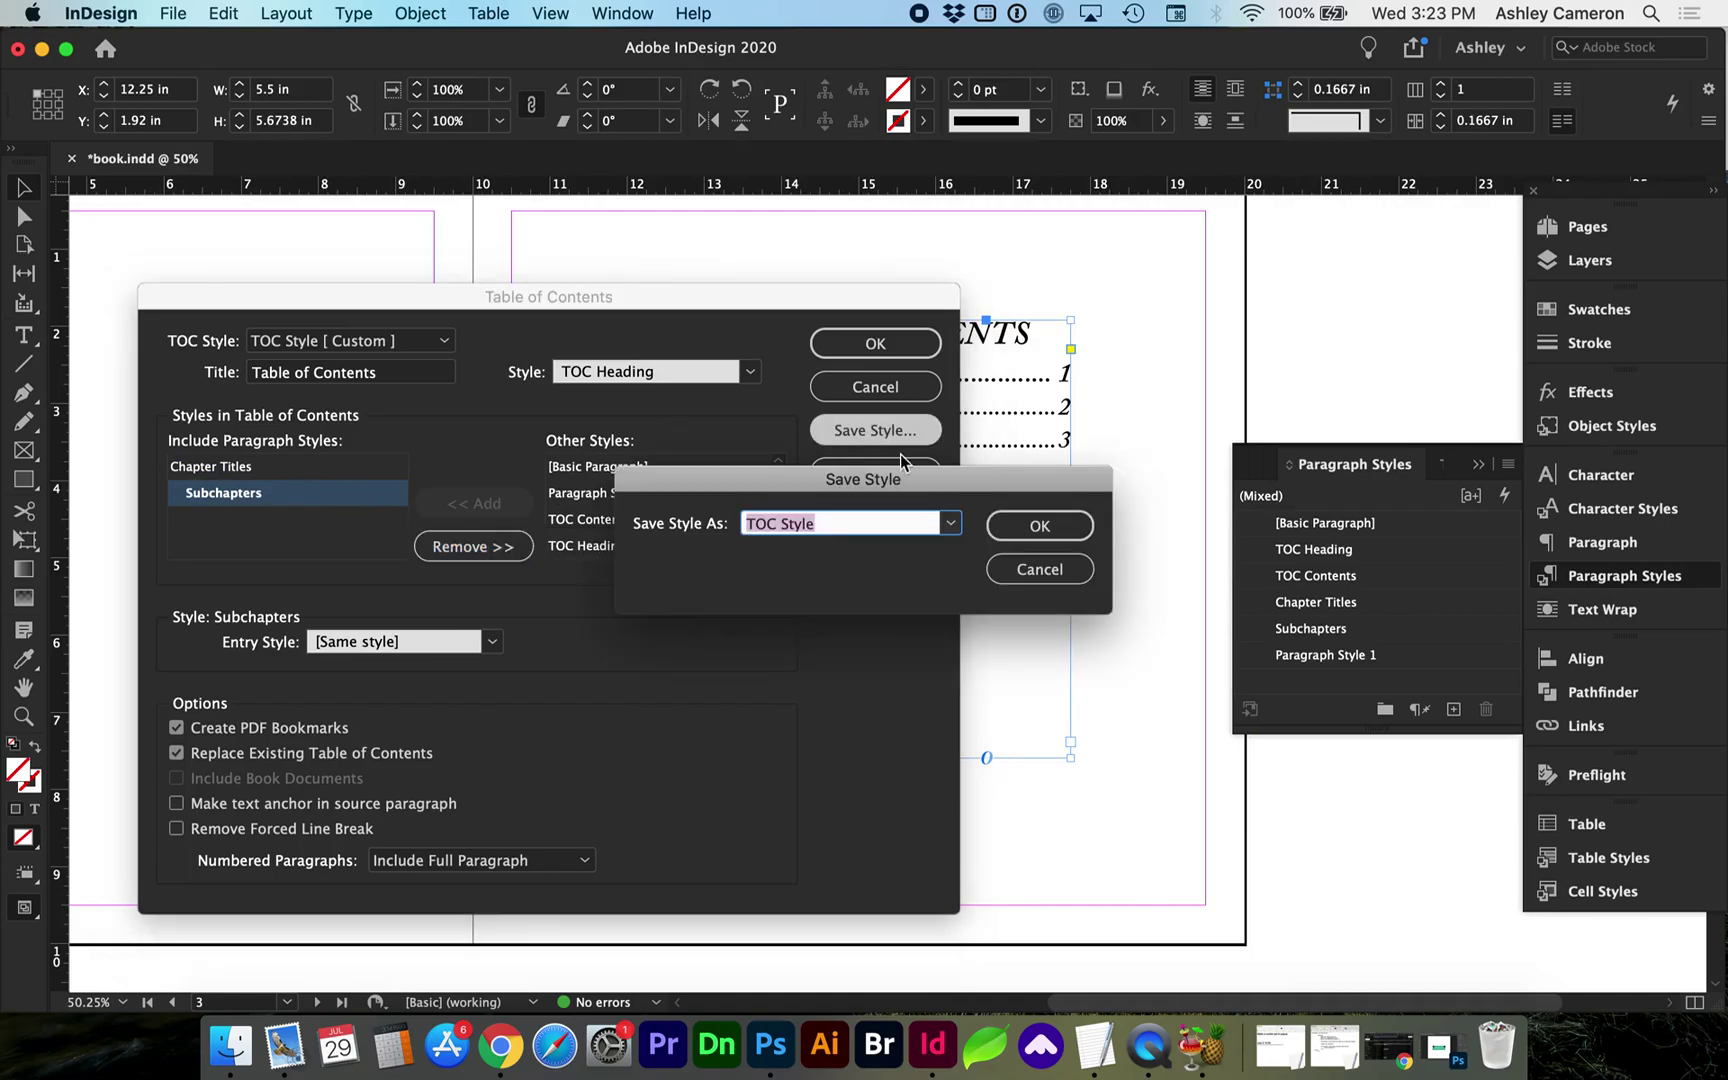
pyautogui.click(1018, 525)
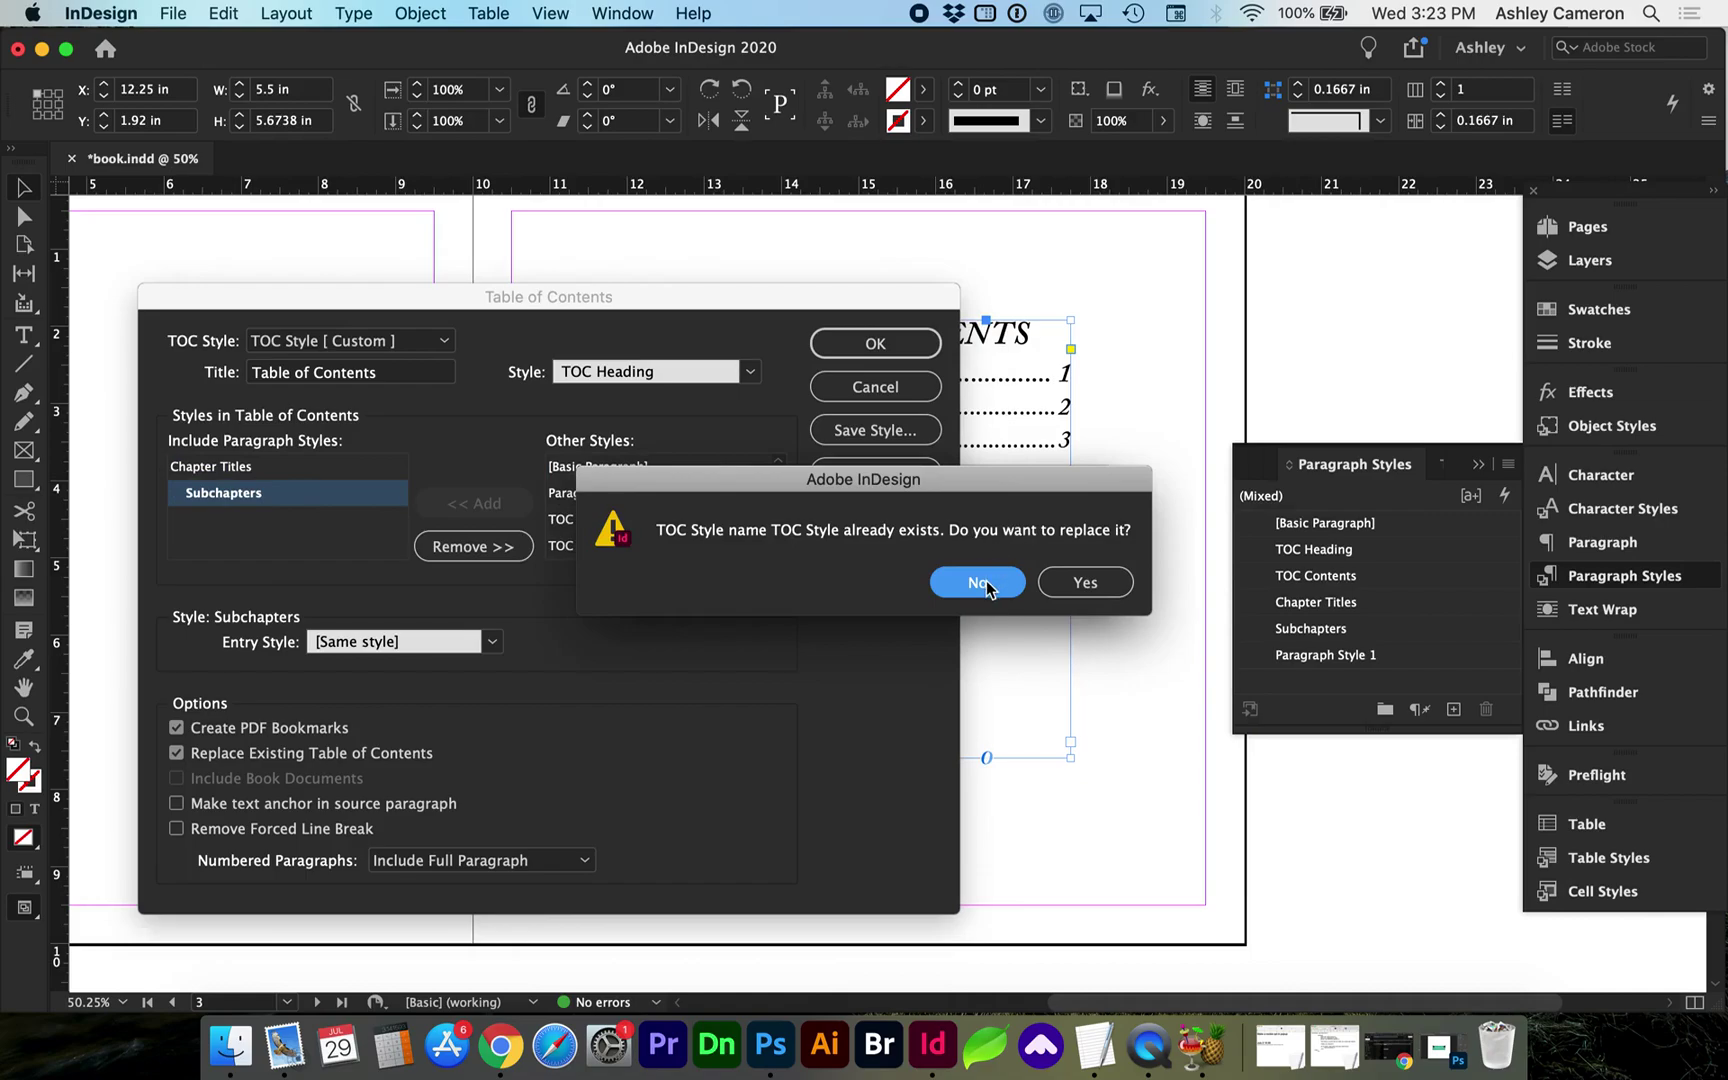
pyautogui.click(1080, 585)
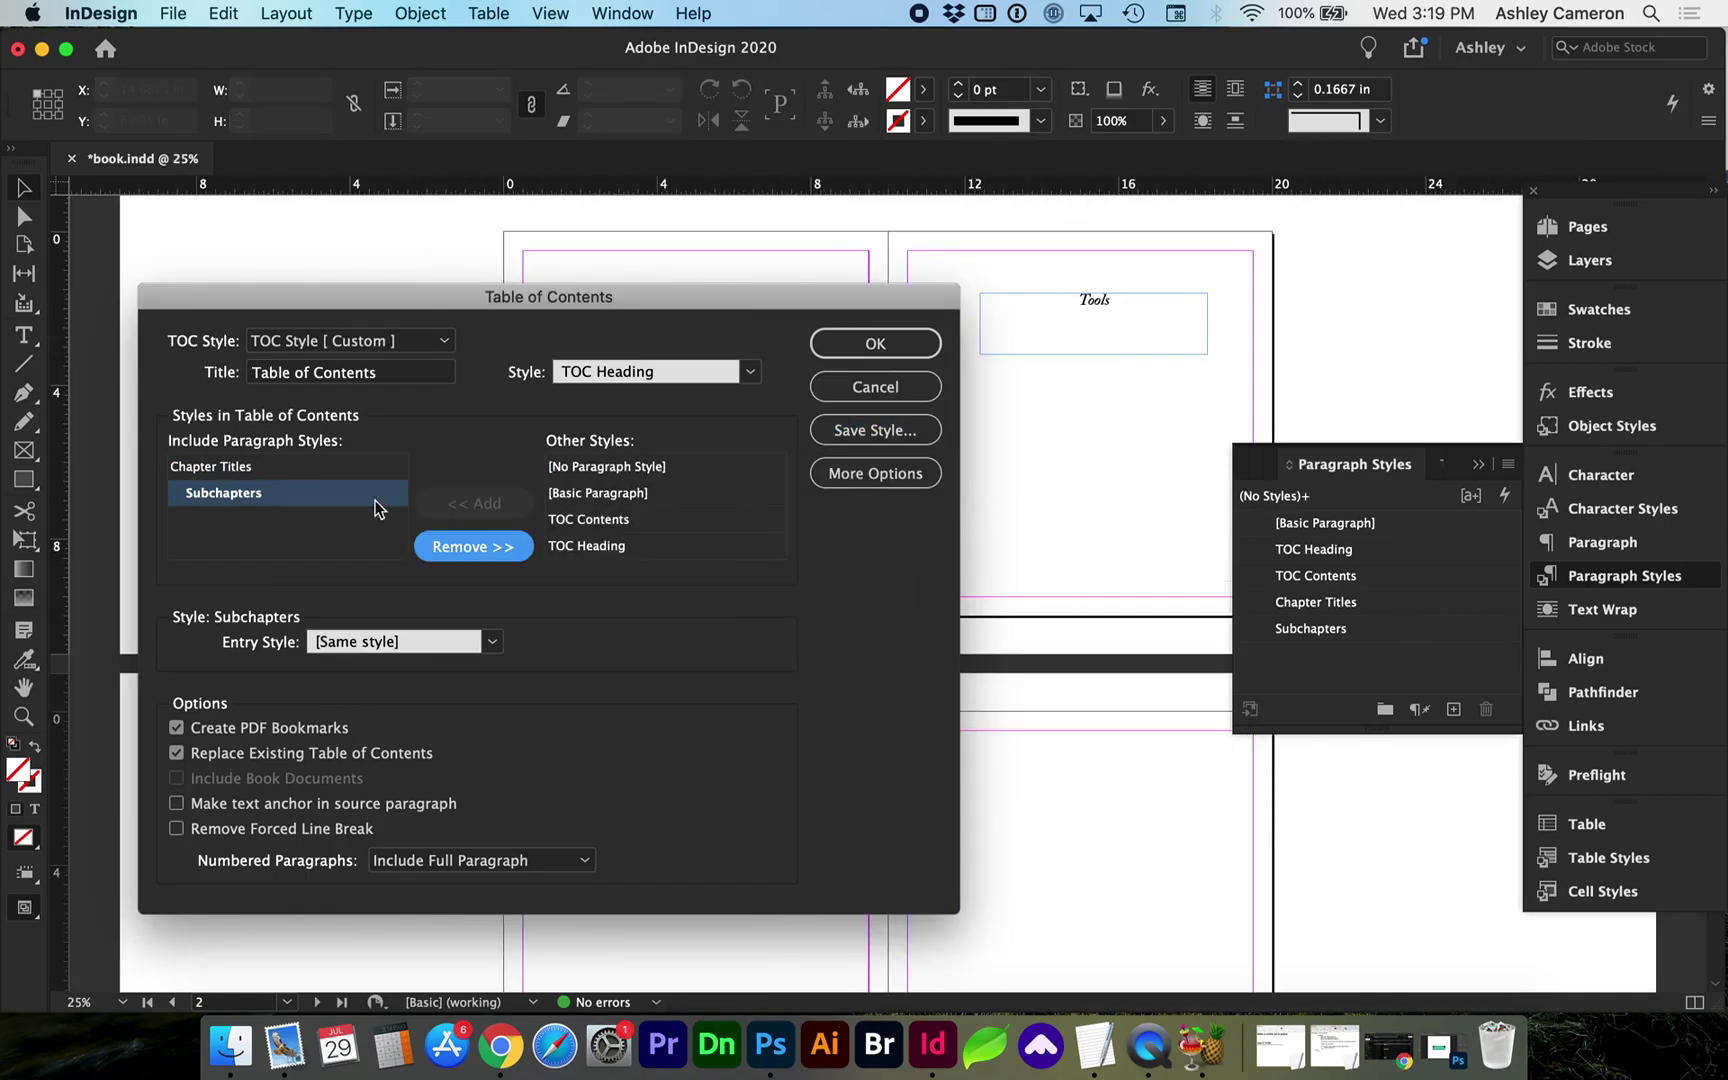
pyautogui.click(829, 350)
pyautogui.click(1043, 608)
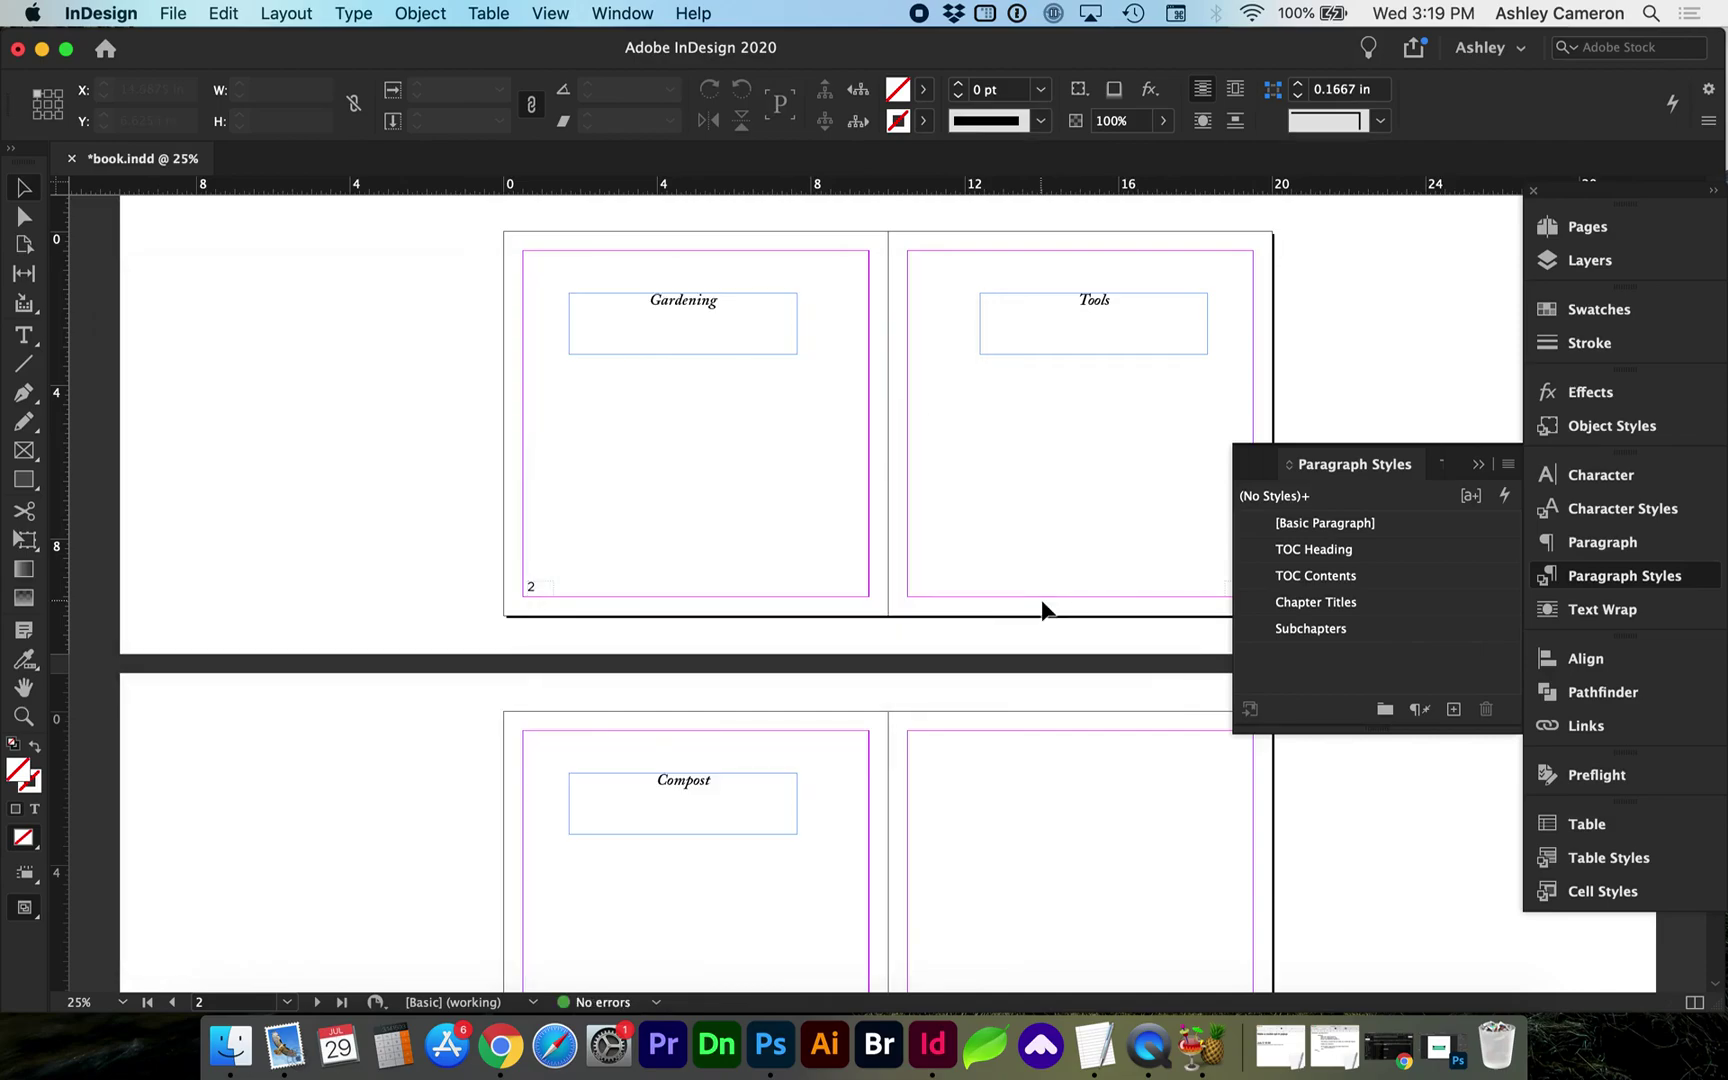
# Create a new paragraph style from the Gardening, Tools and Compost entries in the table of contents
pyautogui.scroll(10, 1041, 608)
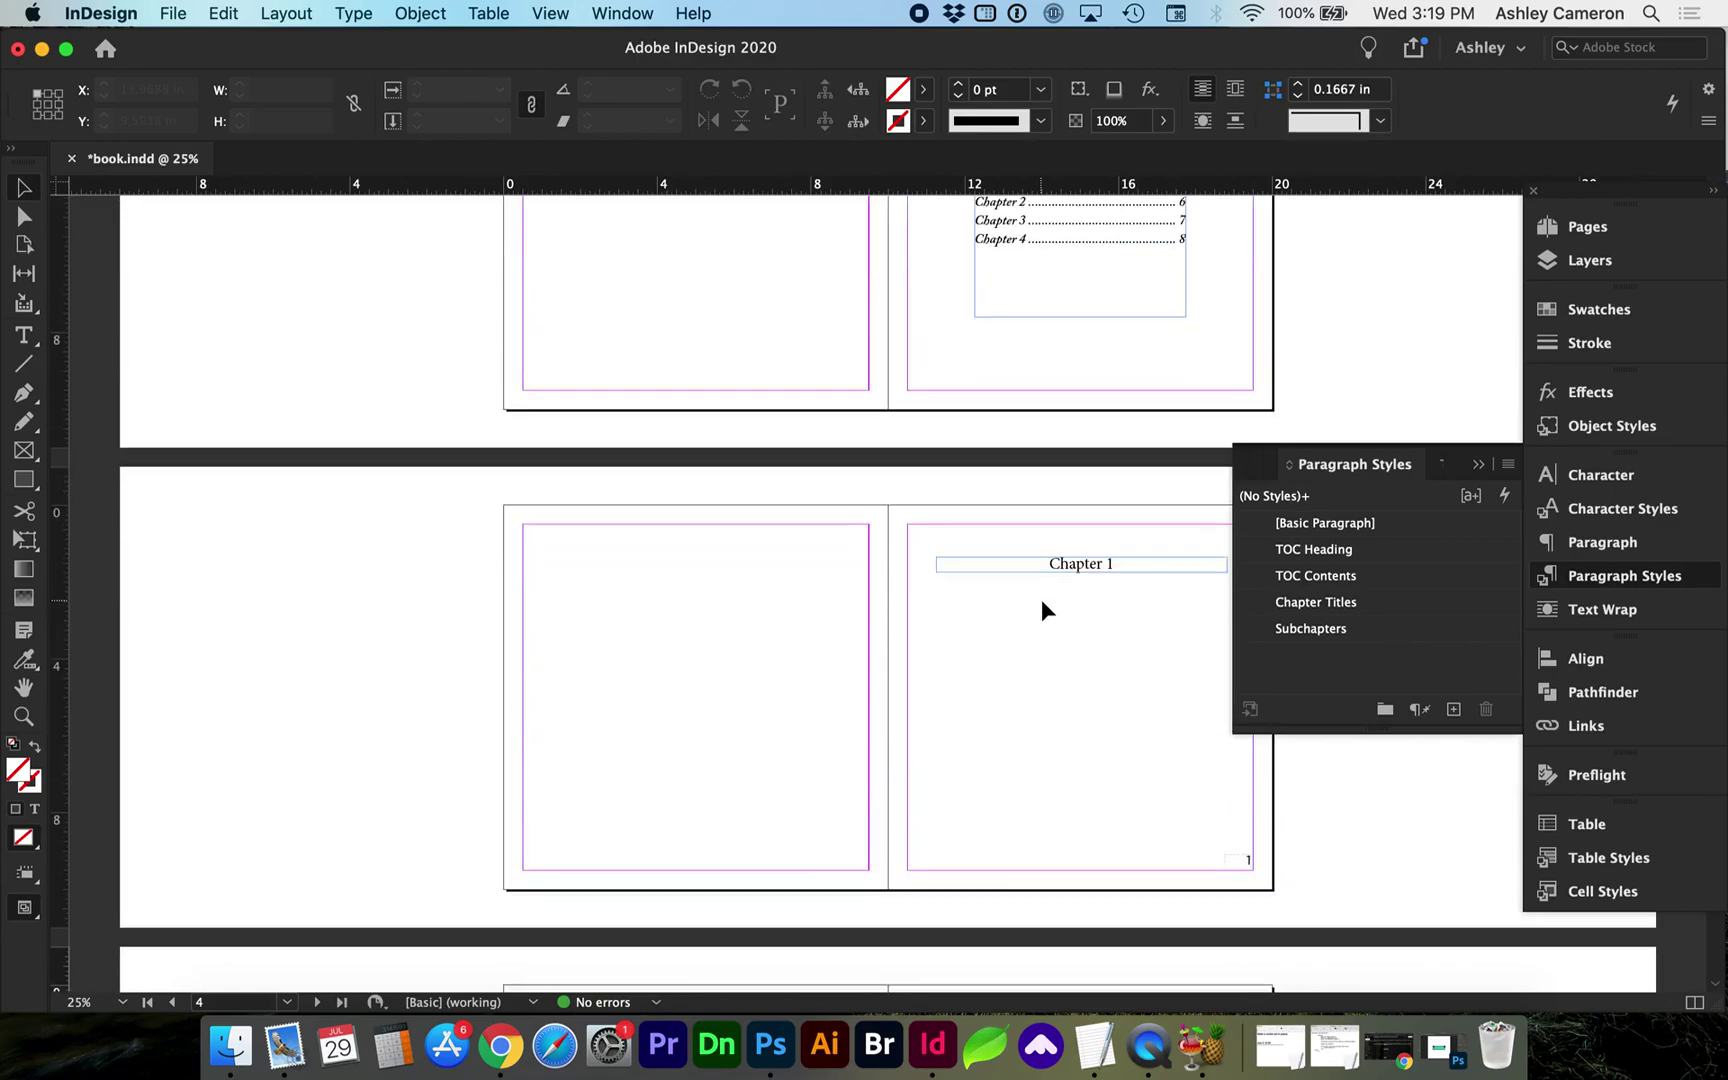
pyautogui.scroll(3, 1041, 606)
pyautogui.press('z')
pyautogui.moveTo(908, 302); pyautogui.dragTo(1270, 643)
pyautogui.press('v')
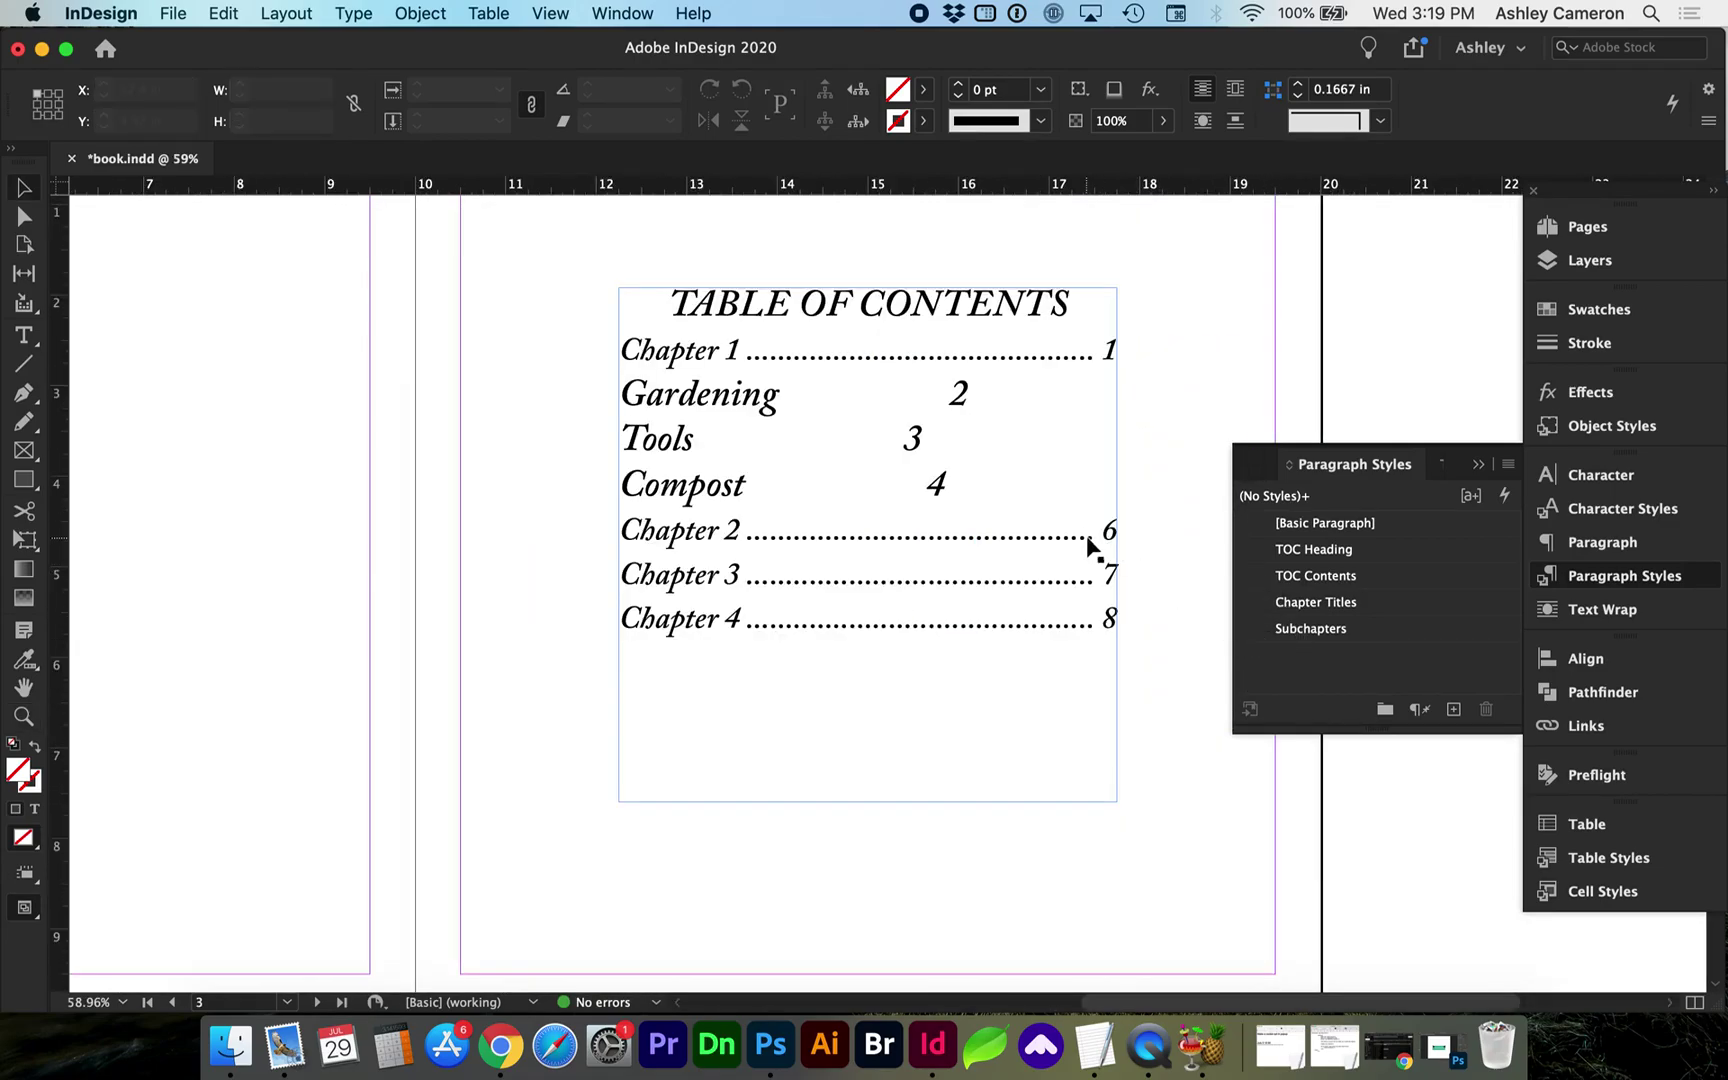
pyautogui.doubleClick(728, 400)
pyautogui.doubleClick(728, 400)
pyautogui.click(680, 395)
pyautogui.moveTo(622, 393); pyautogui.dragTo(994, 486)
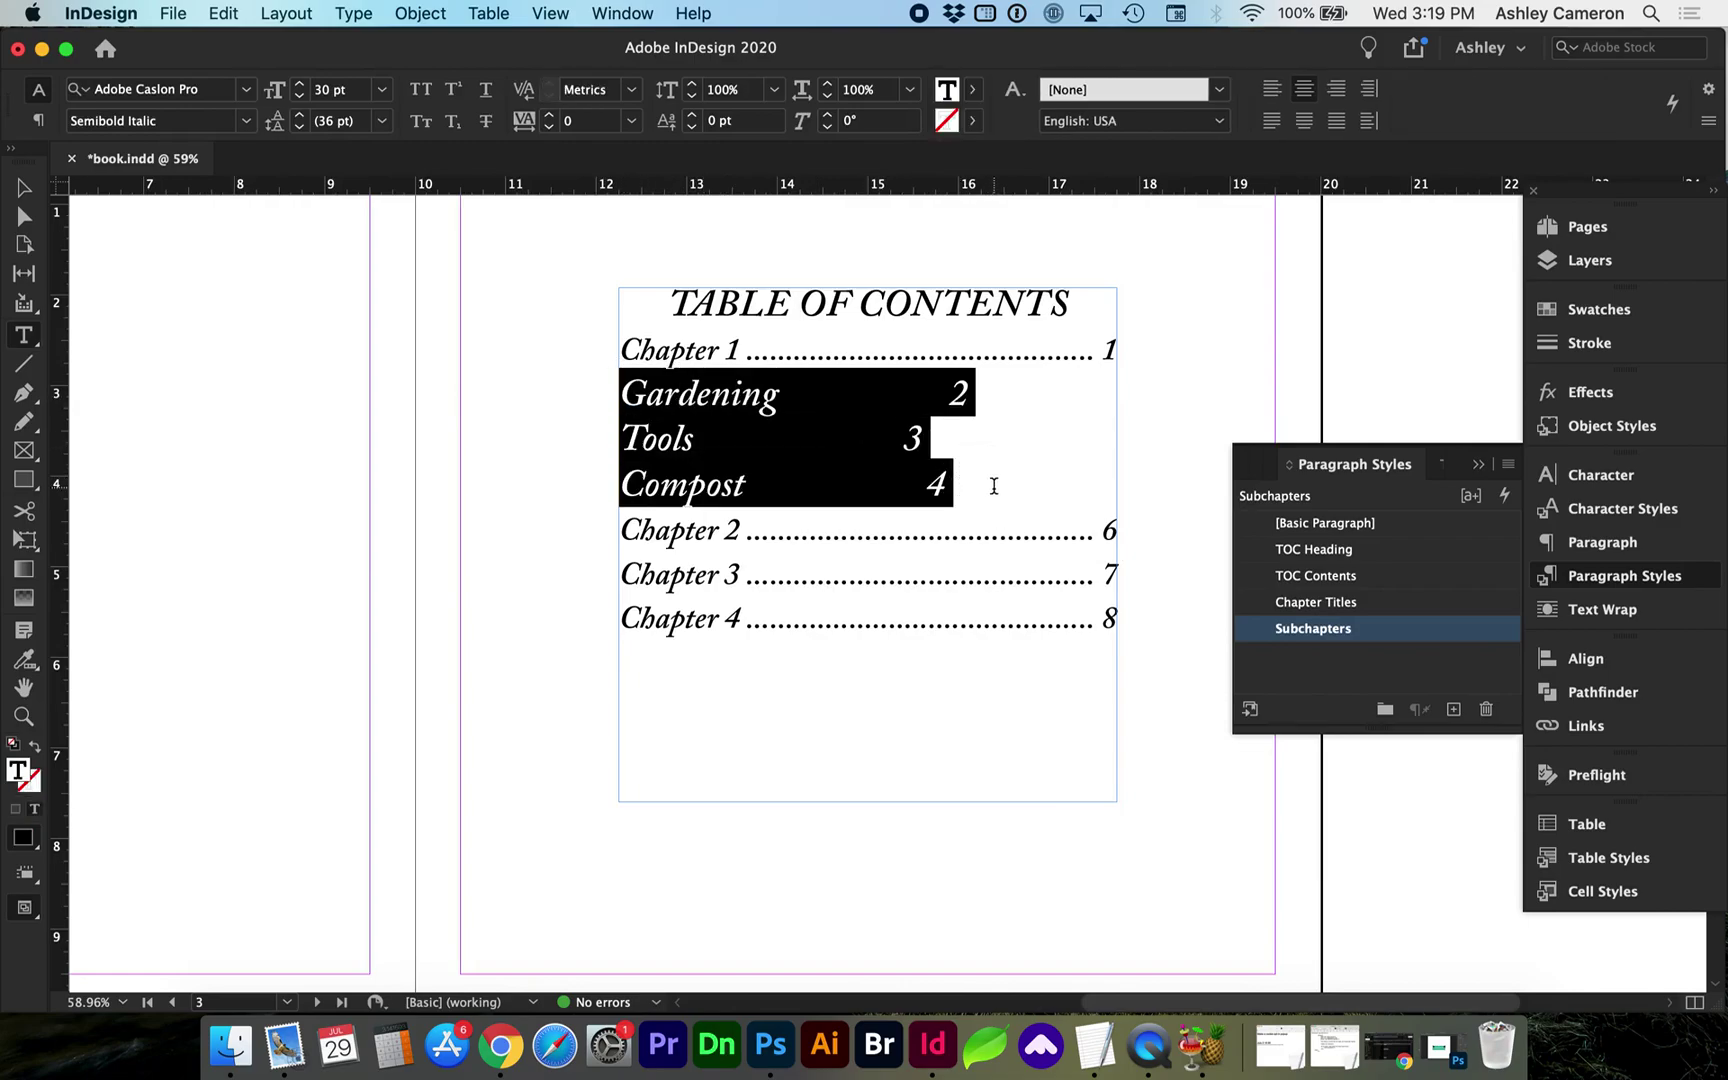
pyautogui.click(1453, 712)
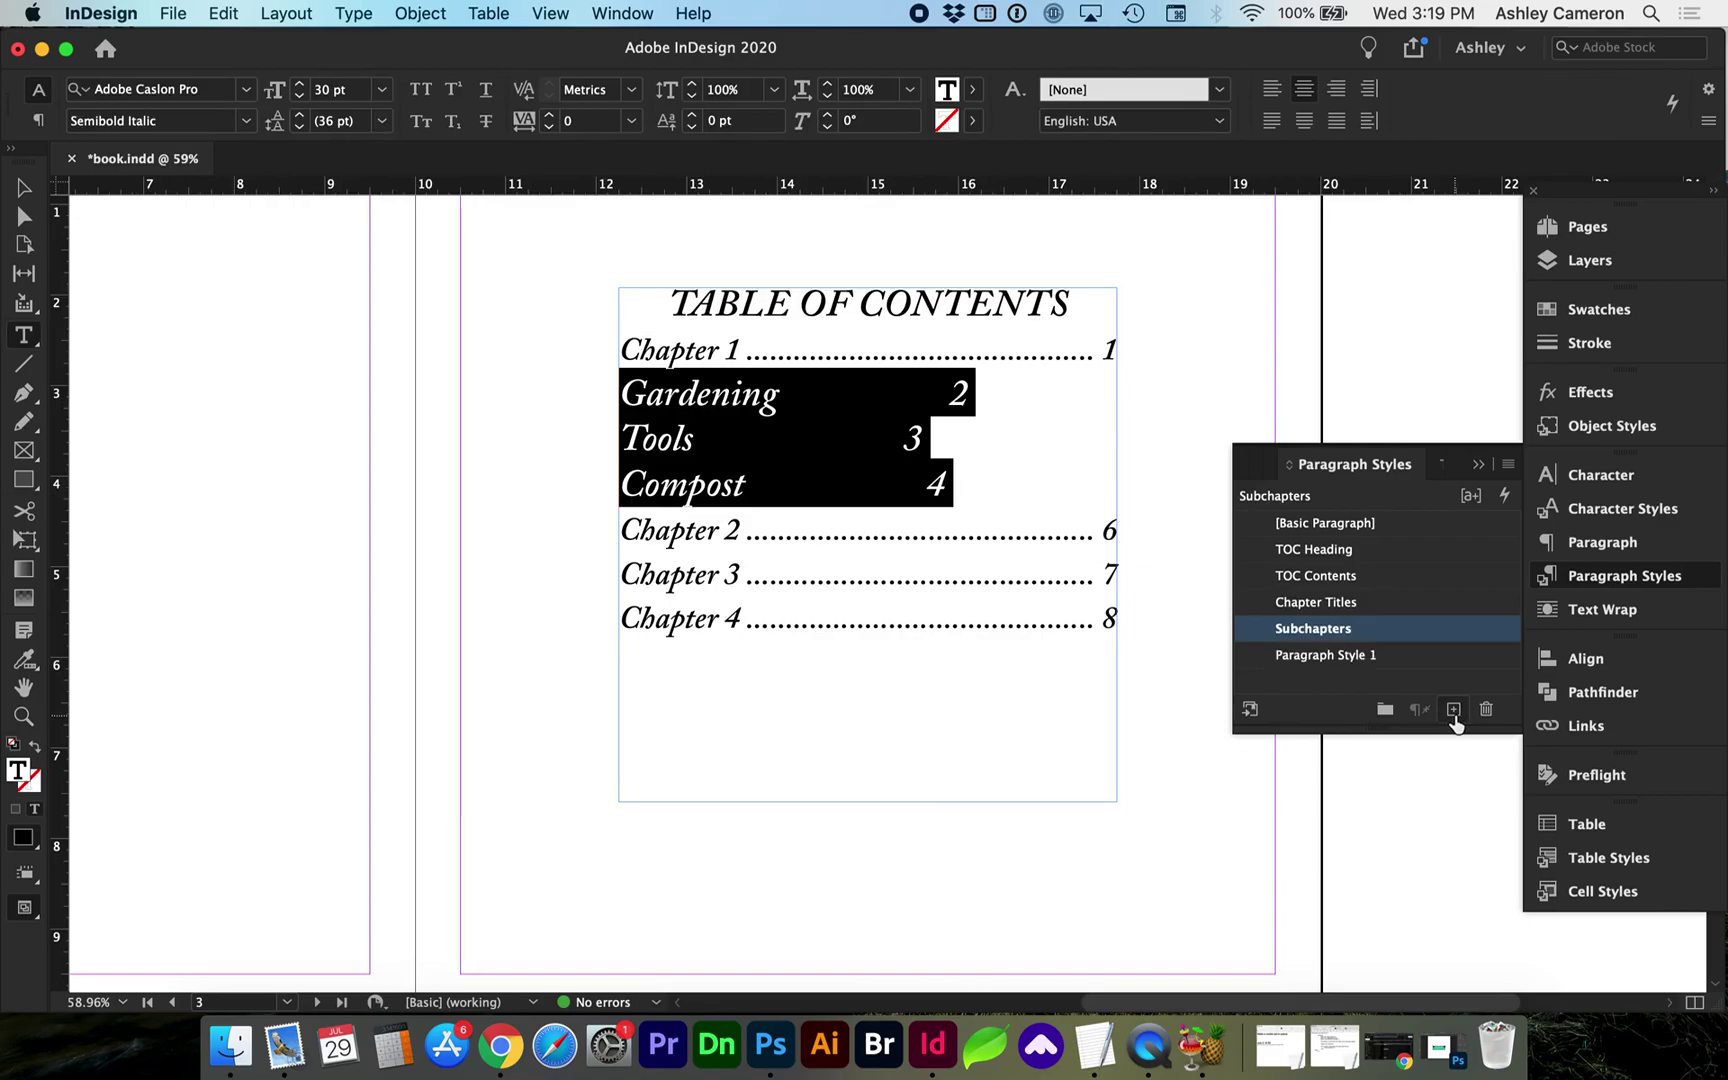
# Name the new paragraph style "TOC Subchapters" and base it on TOC Contents
pyautogui.doubleClick(1266, 656)
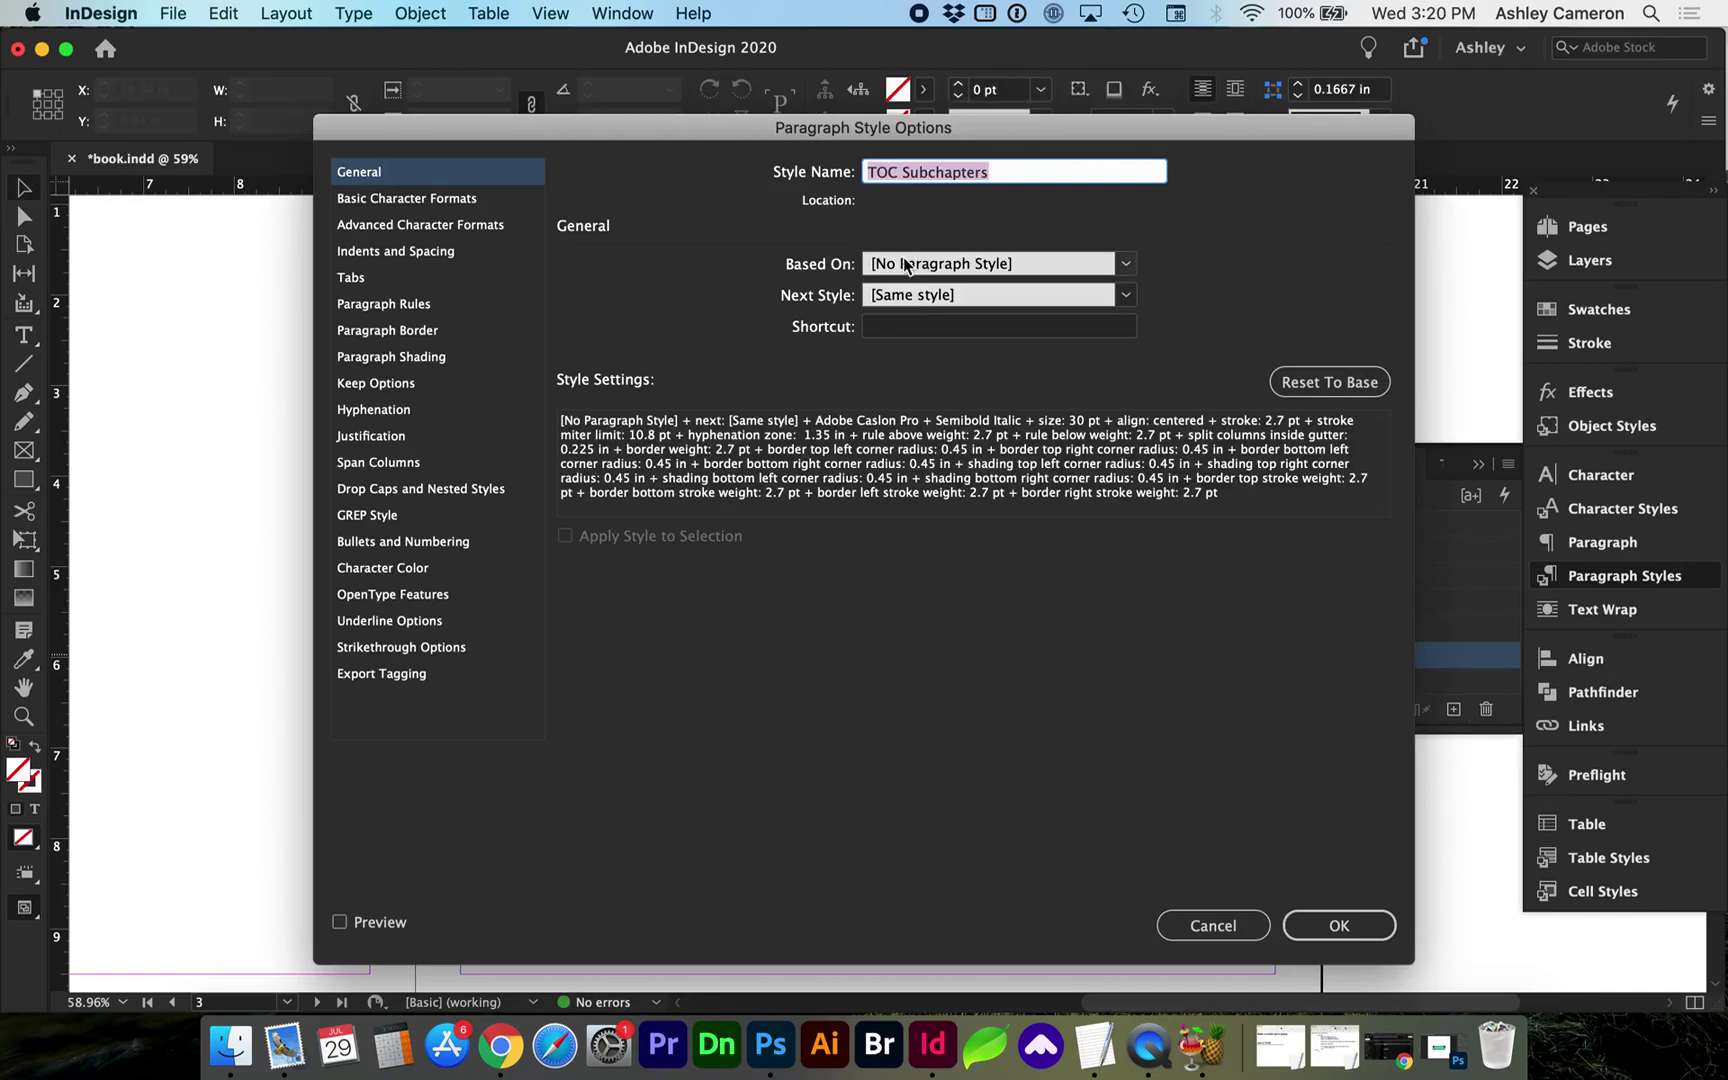
pyautogui.click(906, 265)
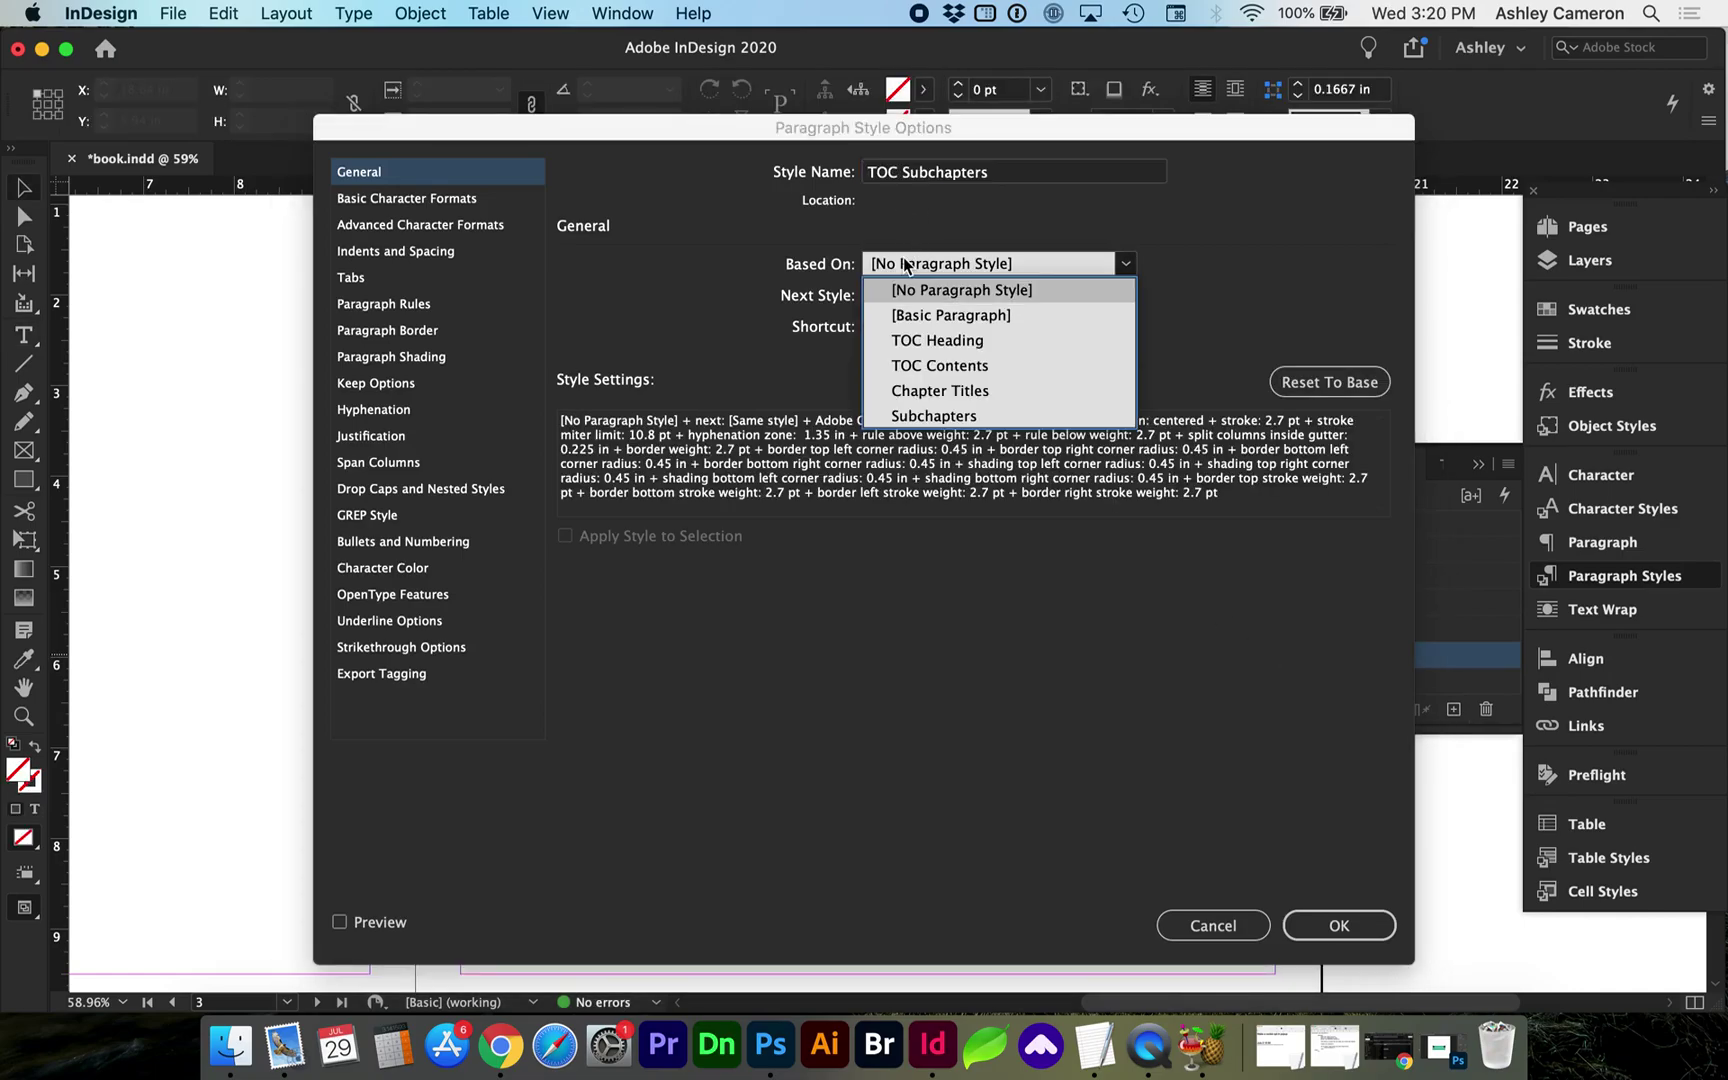
pyautogui.click(930, 367)
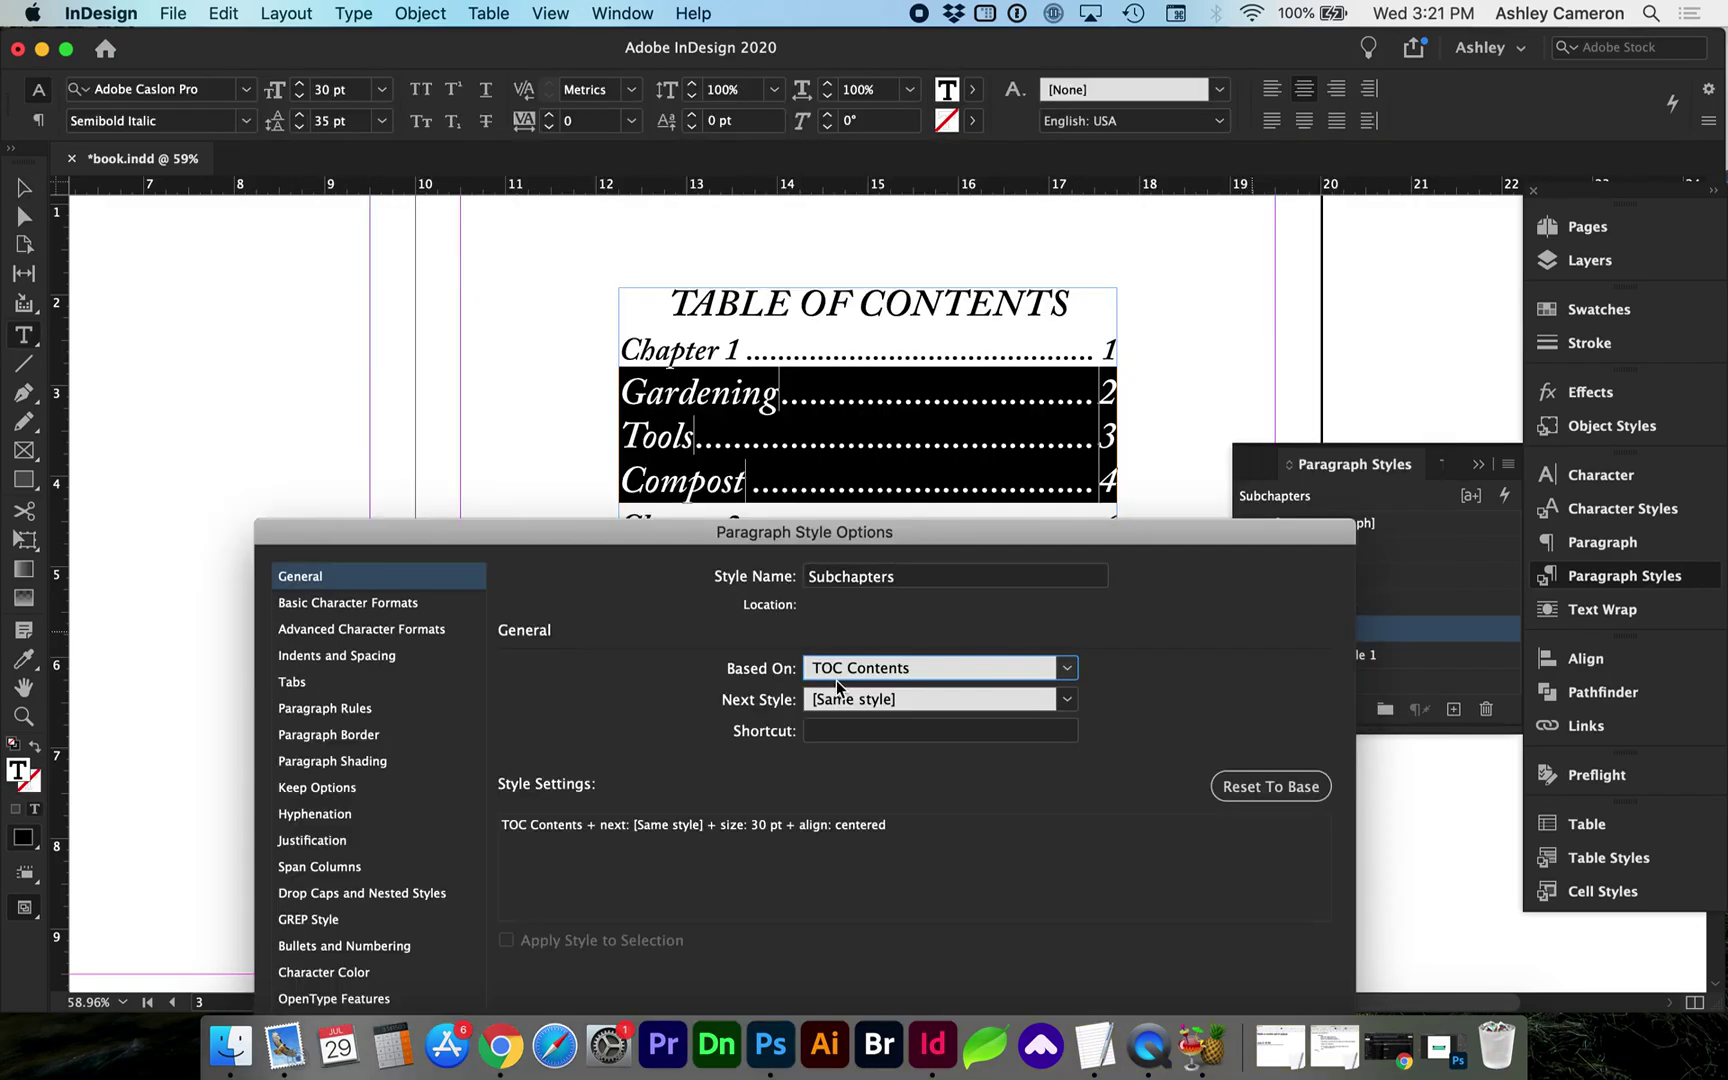
# Set the left indent of the subchapter entries' paragraph style to 0.5 in
pyautogui.click(396, 656)
pyautogui.click(645, 767)
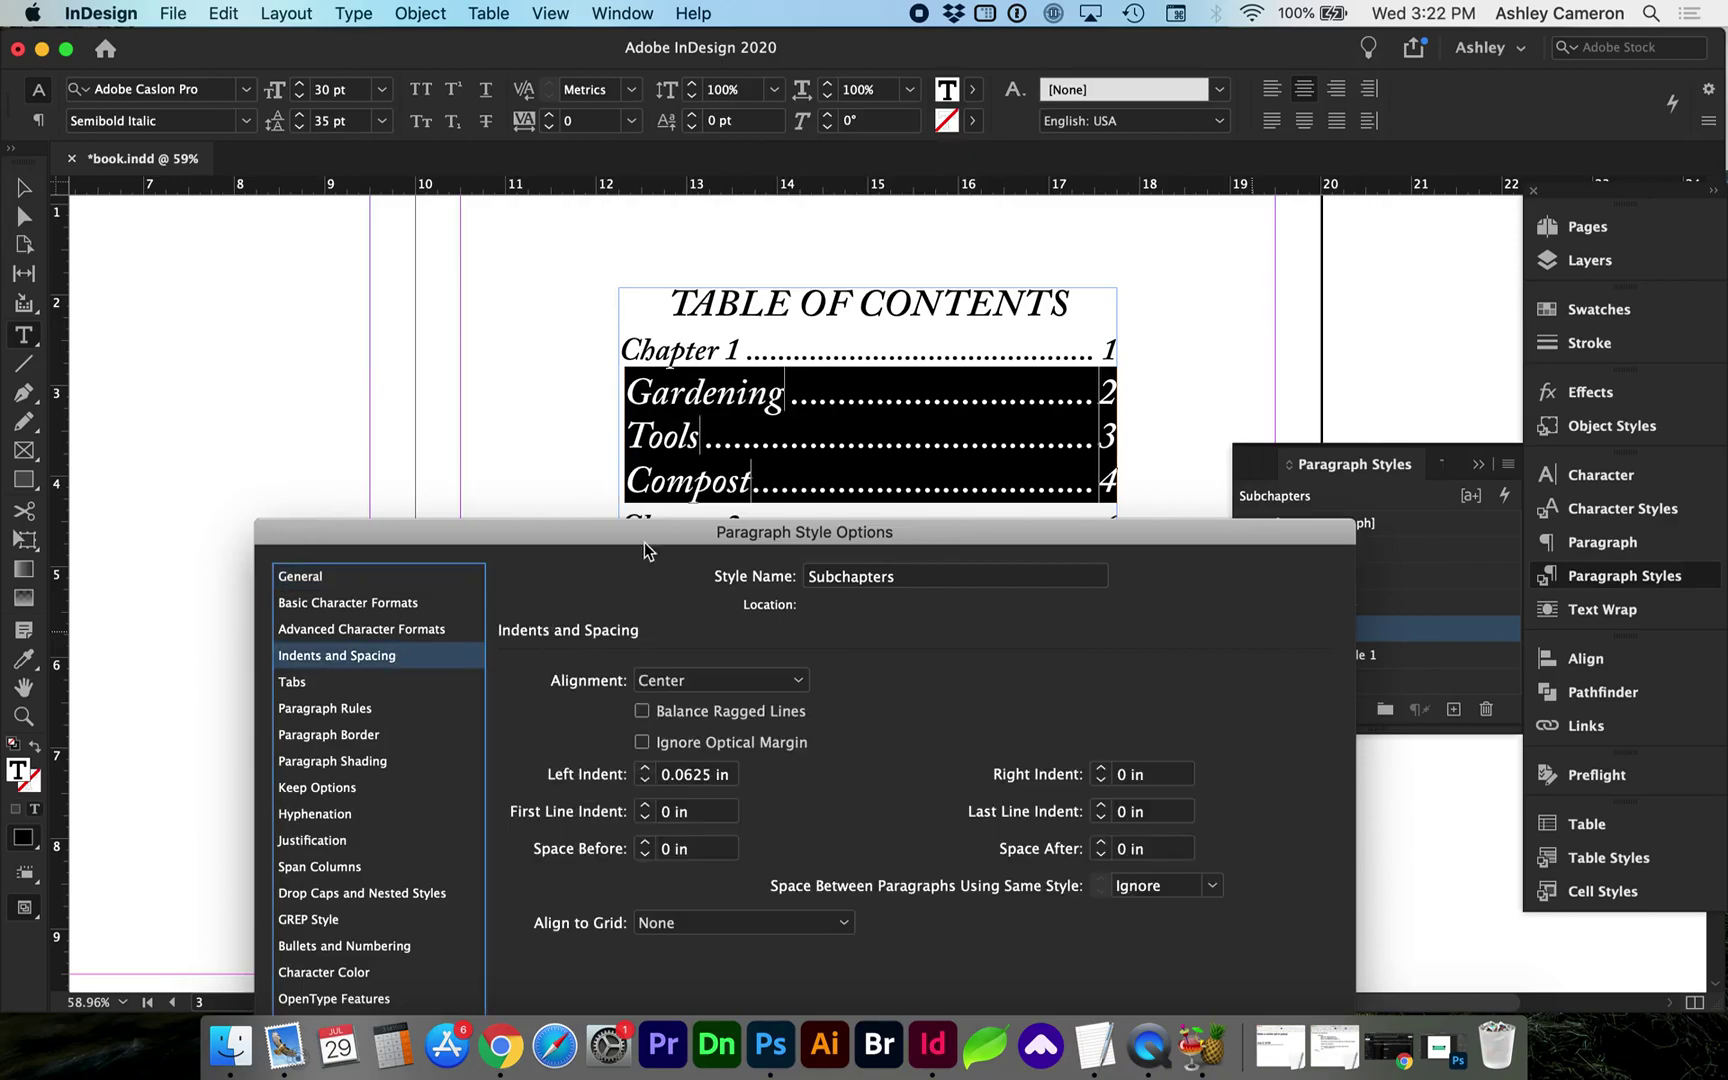
pyautogui.click(640, 533)
pyautogui.moveTo(640, 533); pyautogui.dragTo(684, 178)
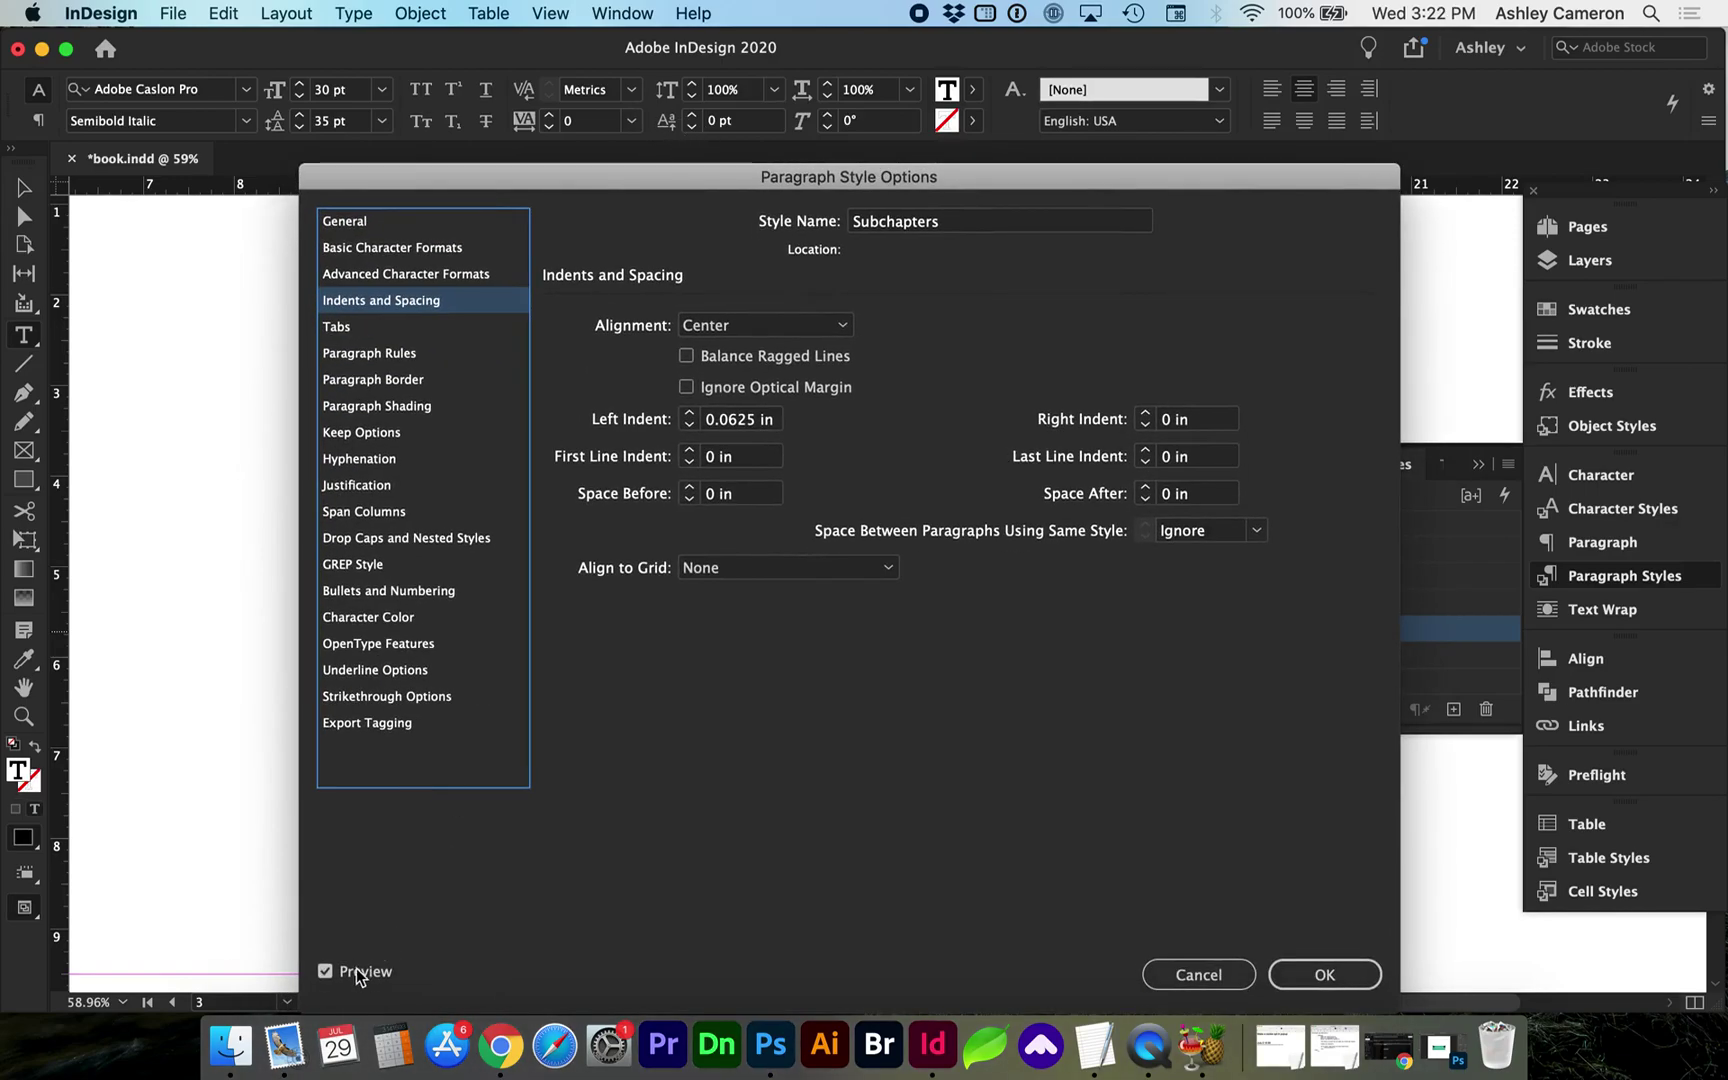
pyautogui.moveTo(648, 176); pyautogui.dragTo(651, 612)
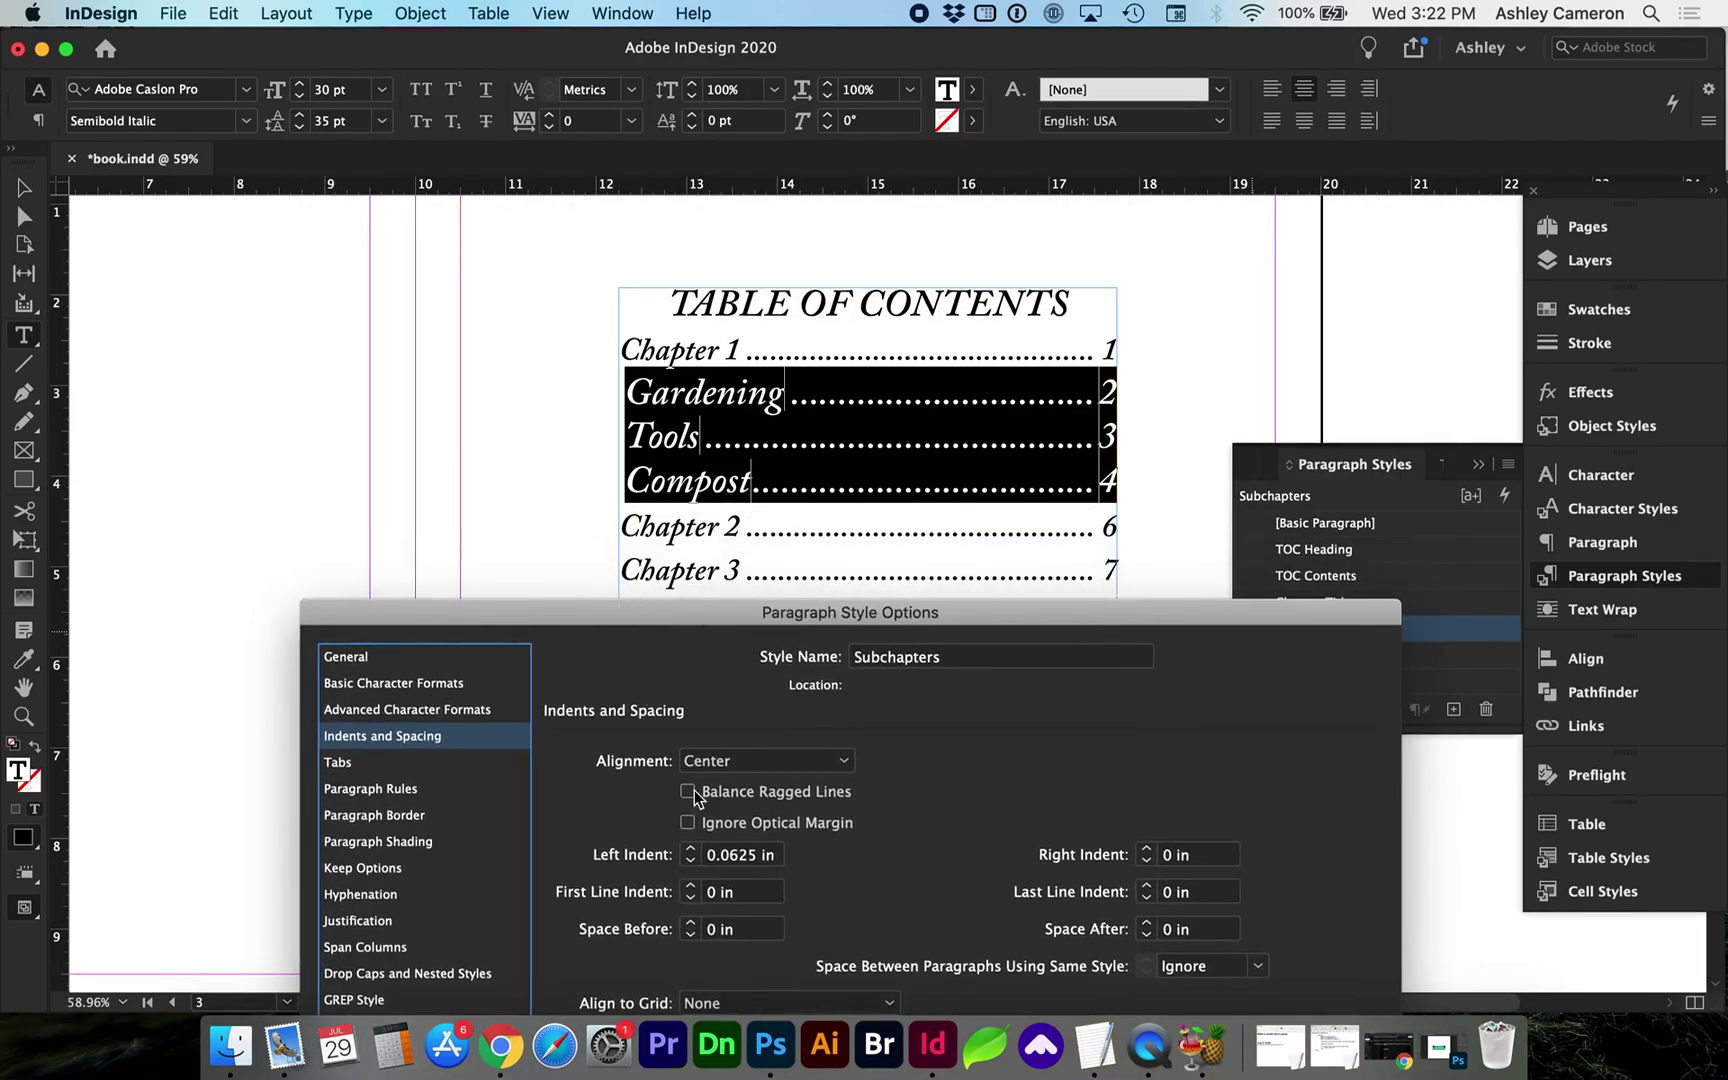
pyautogui.click(691, 849)
pyautogui.click(691, 849)
pyautogui.click(691, 849)
pyautogui.click(691, 849)
pyautogui.click(691, 849)
pyautogui.click(691, 849)
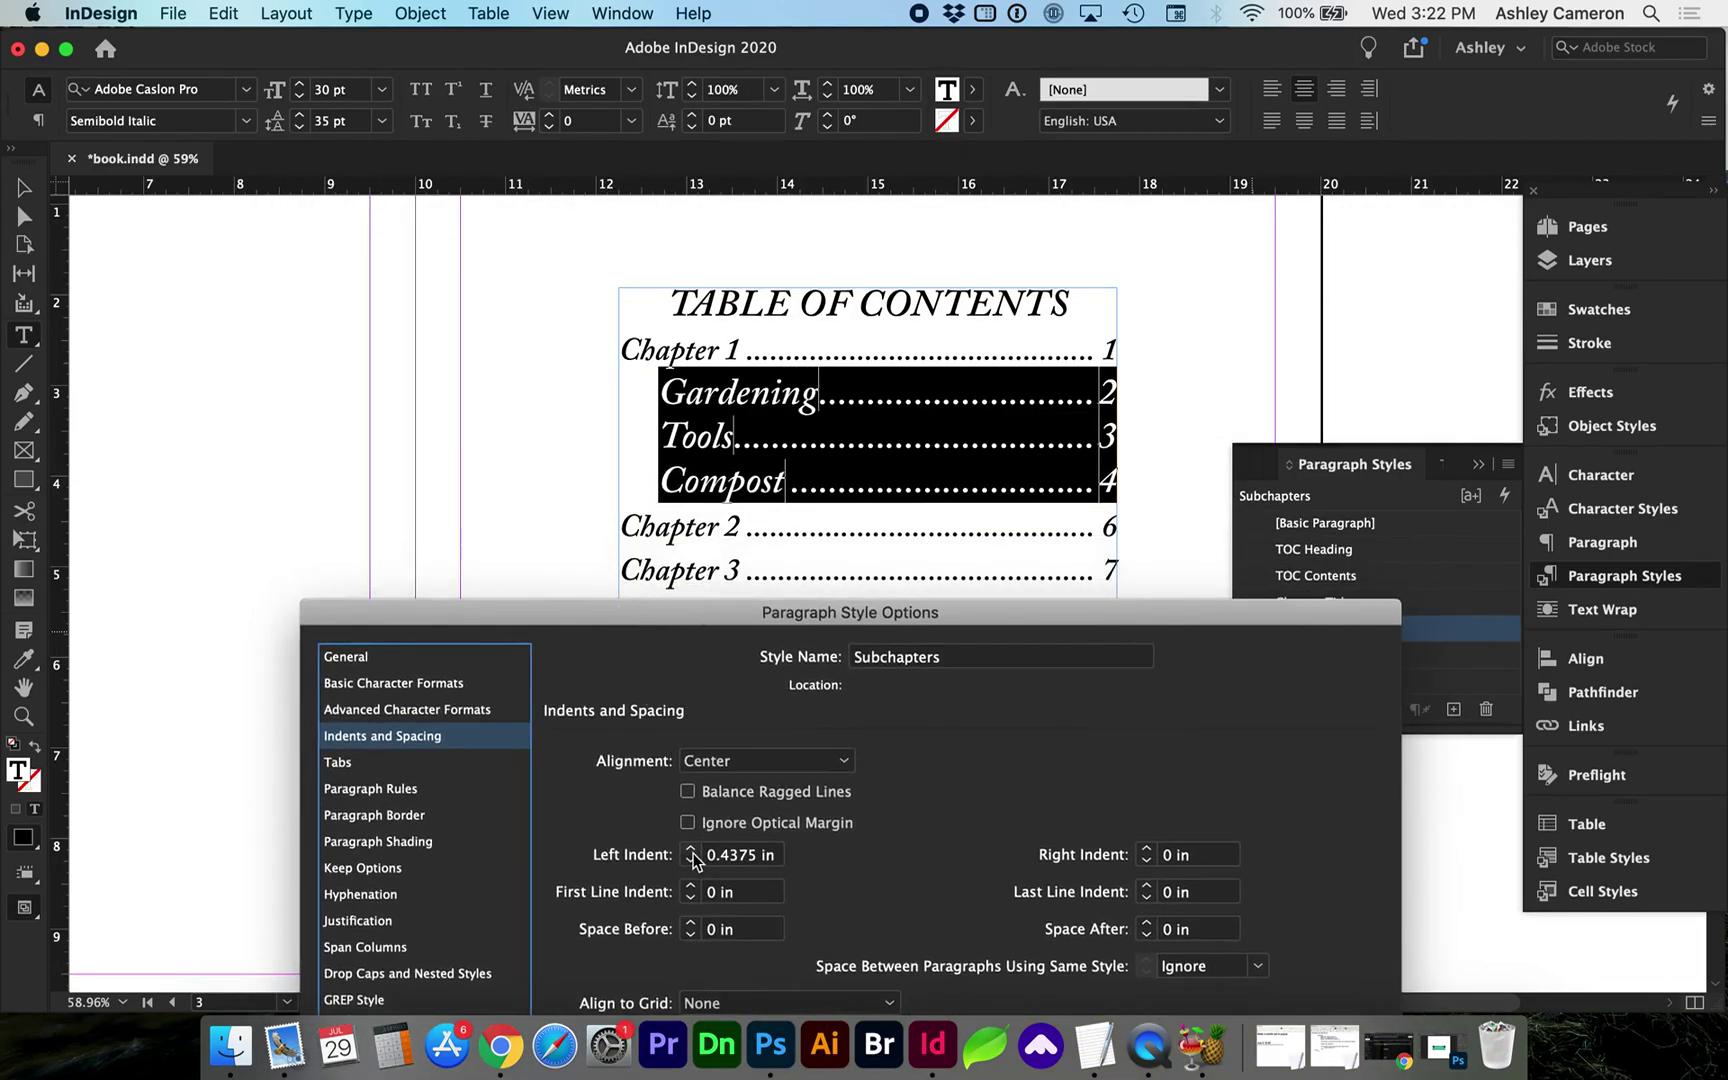
pyautogui.click(691, 849)
# Set the subchapter entries' style to a size of 23 pt with 31 pt leading and apply the style changes
pyautogui.click(427, 682)
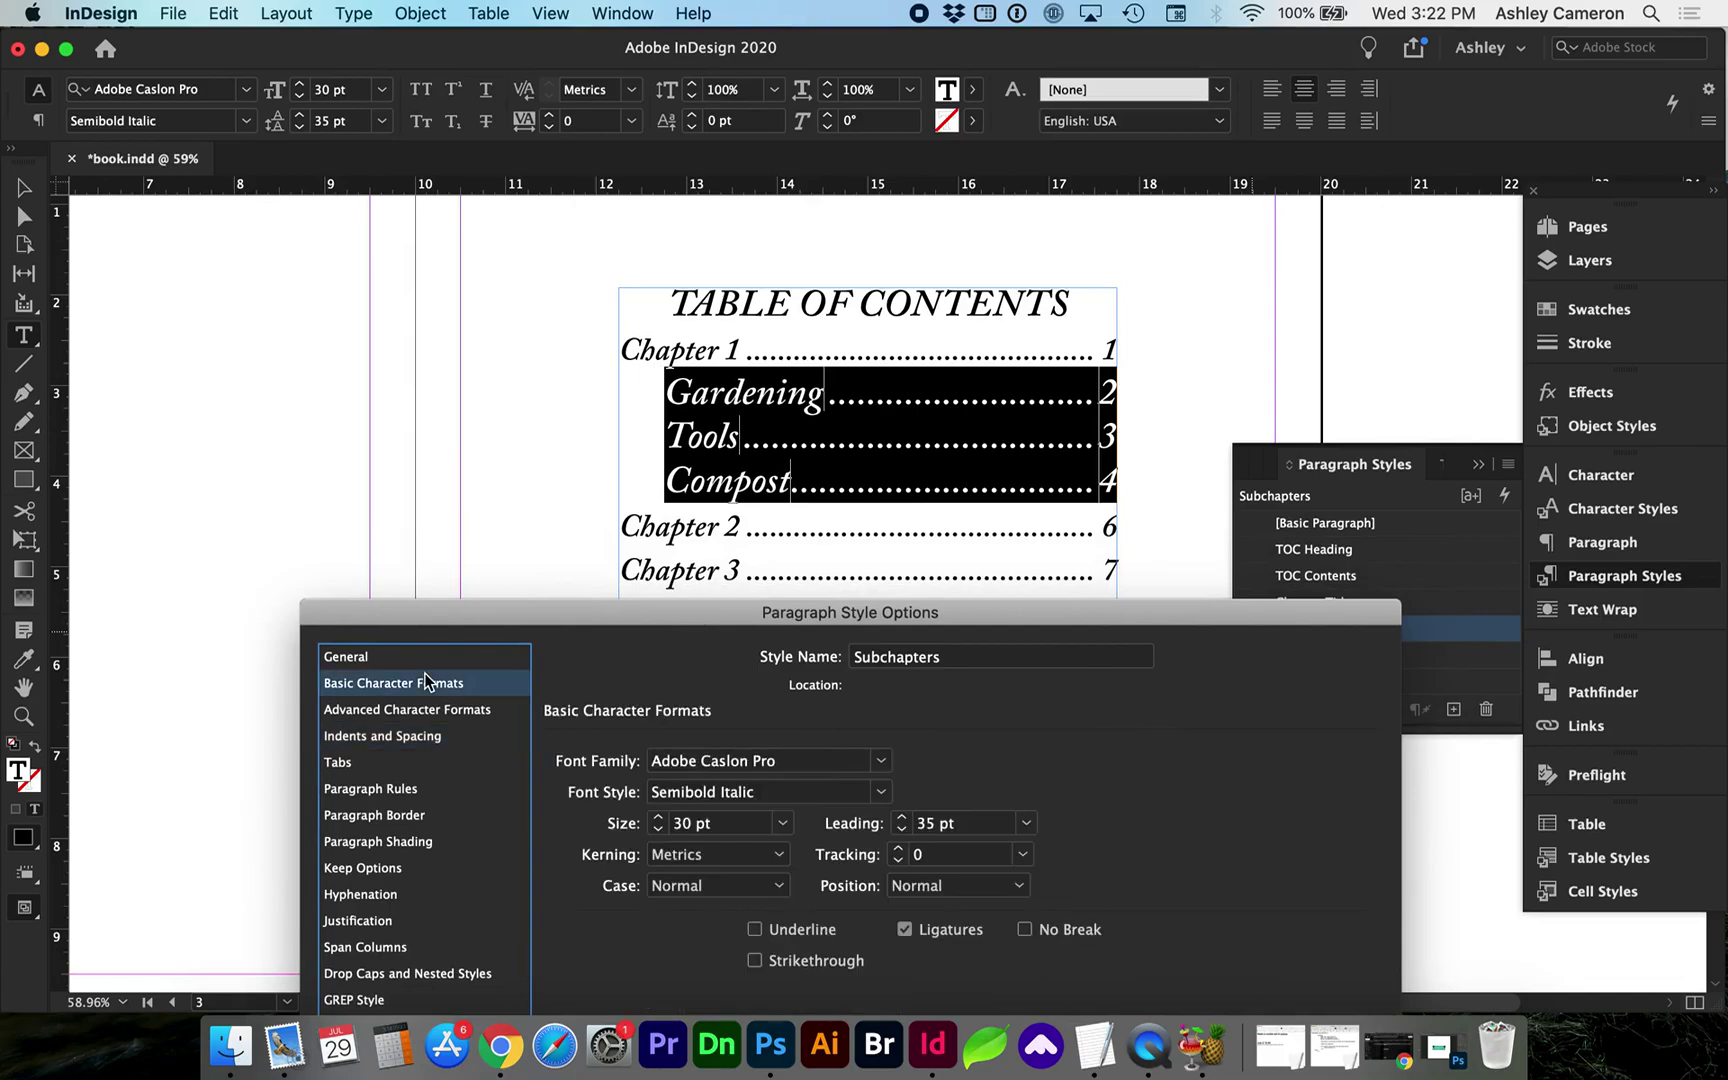
pyautogui.click(657, 830)
pyautogui.click(657, 830)
pyautogui.click(657, 830)
pyautogui.click(657, 830)
pyautogui.click(657, 830)
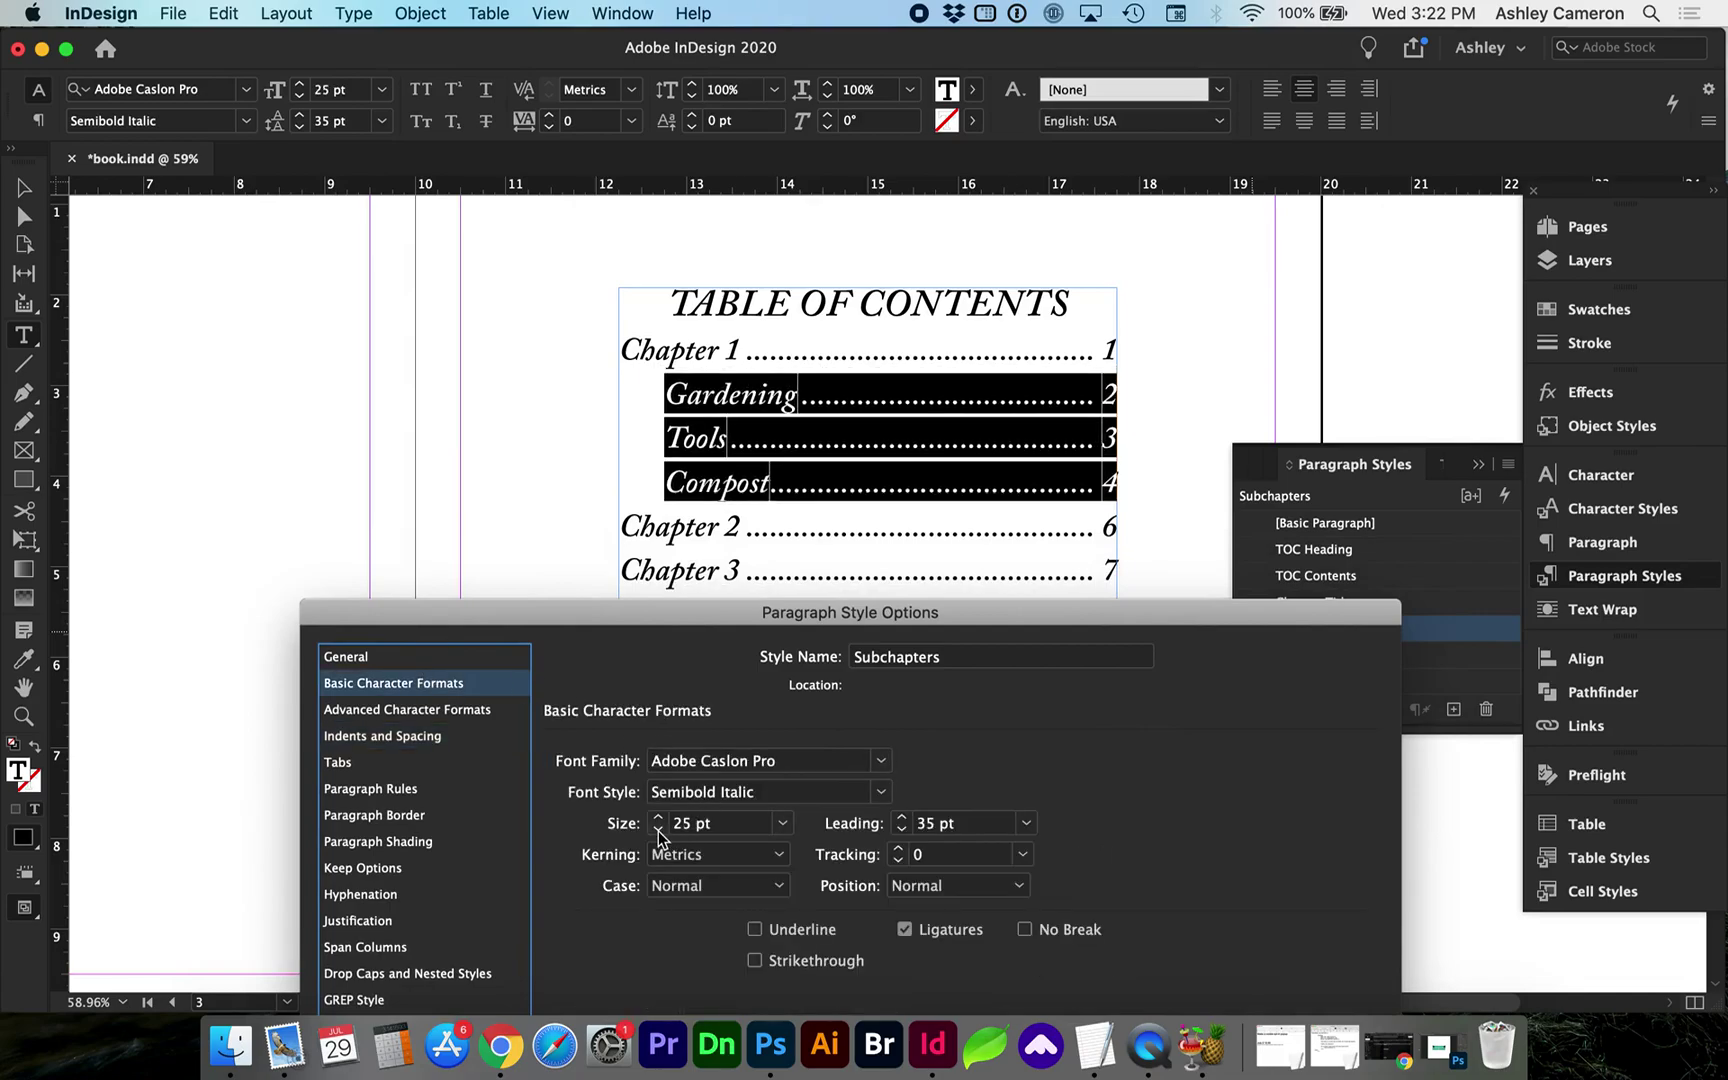
pyautogui.click(902, 829)
pyautogui.click(902, 829)
pyautogui.click(902, 829)
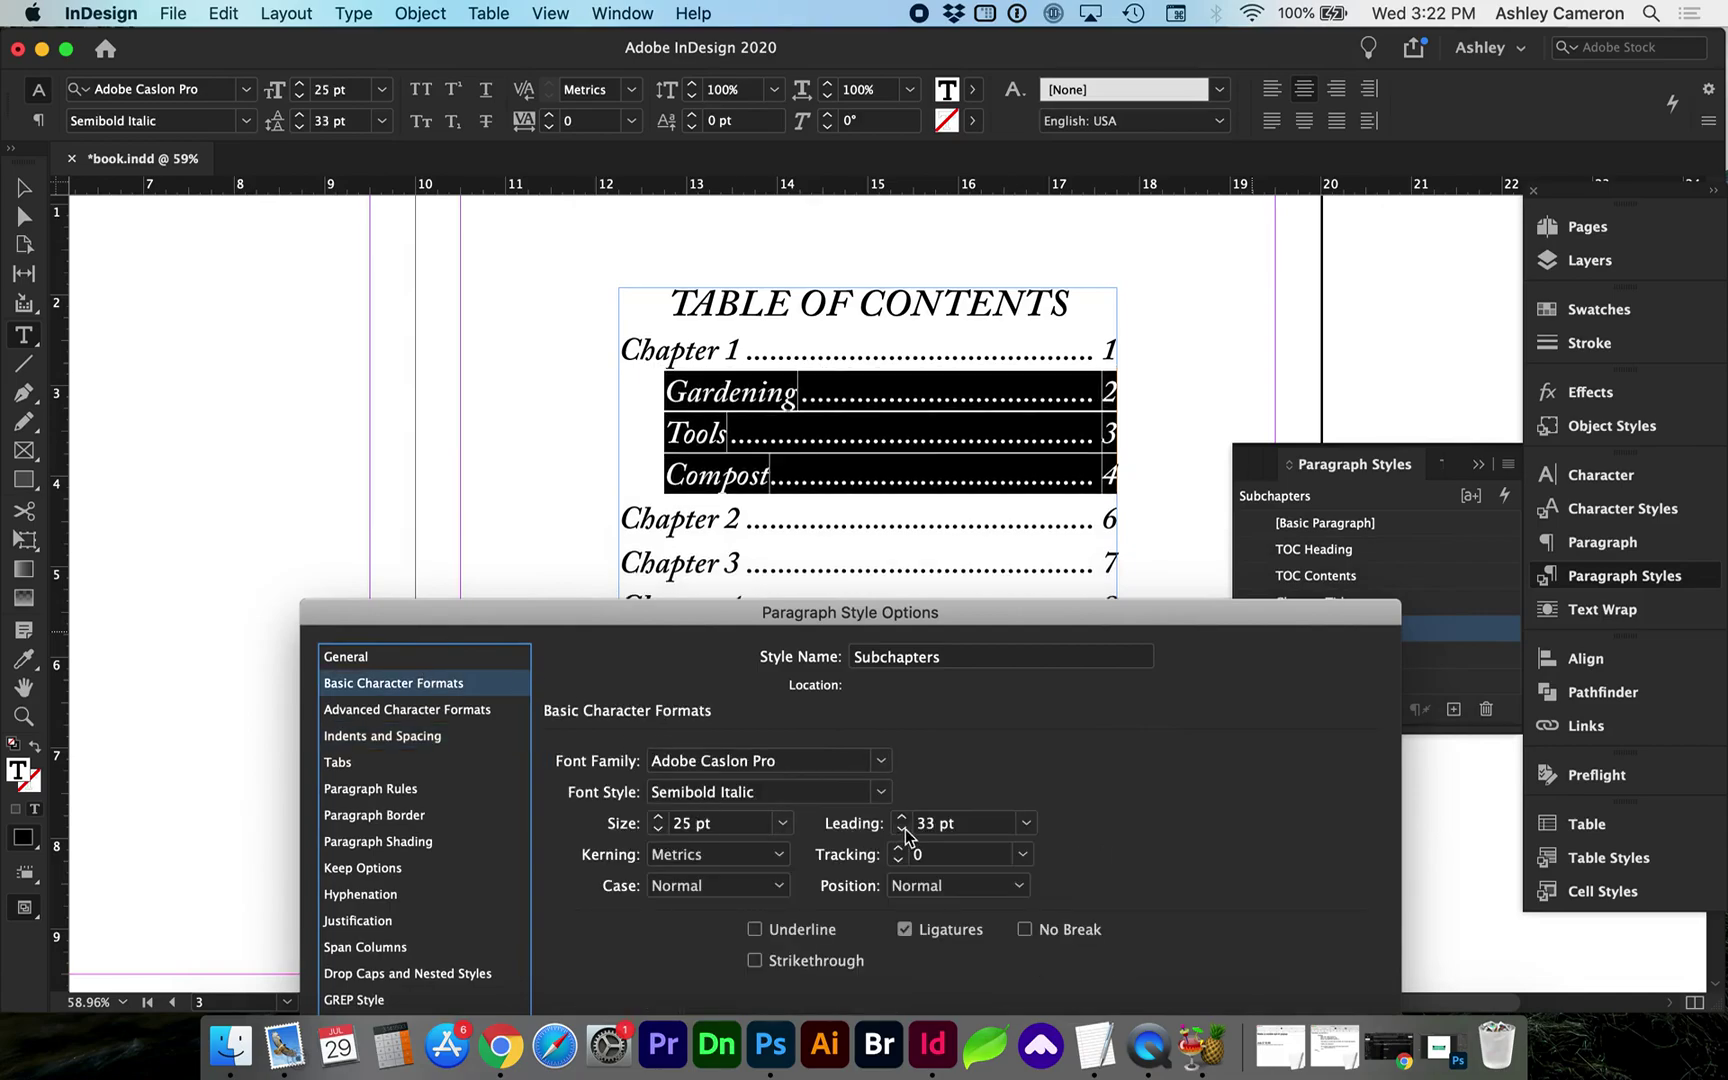
pyautogui.click(902, 829)
pyautogui.click(657, 830)
pyautogui.click(657, 830)
pyautogui.click(902, 829)
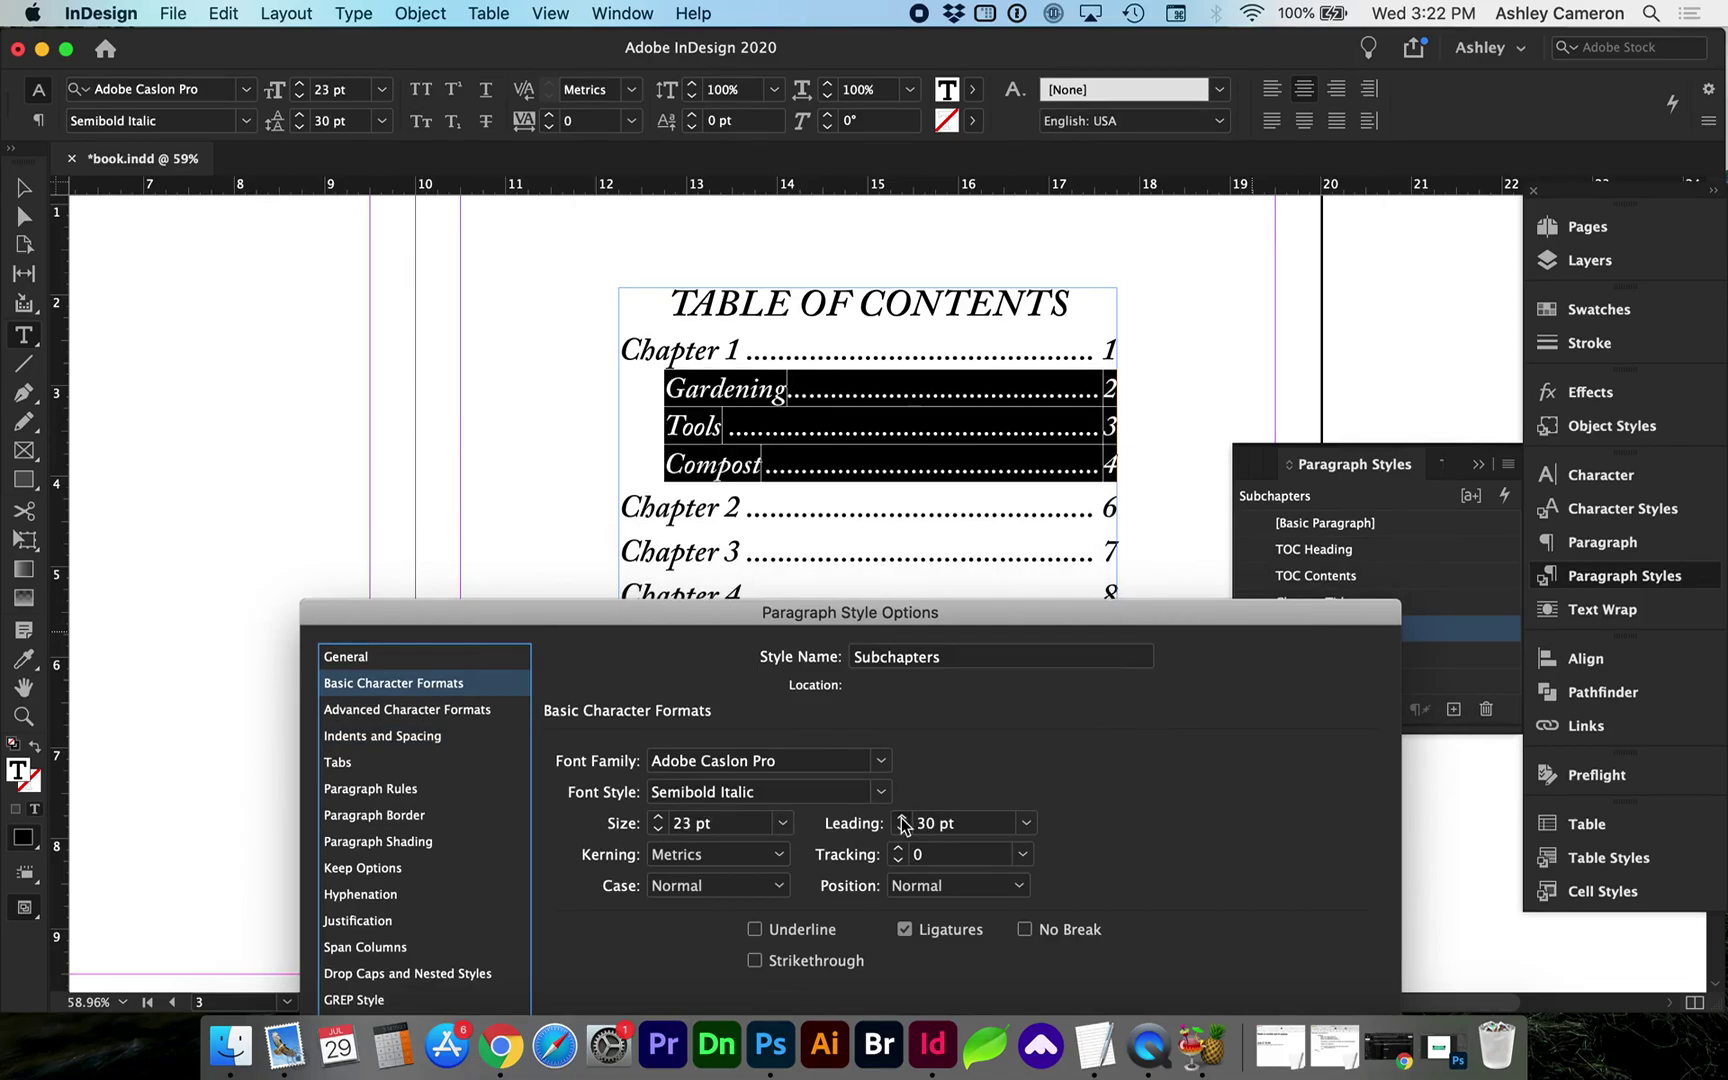
pyautogui.click(902, 818)
pyautogui.moveTo(850, 620); pyautogui.dragTo(797, 146)
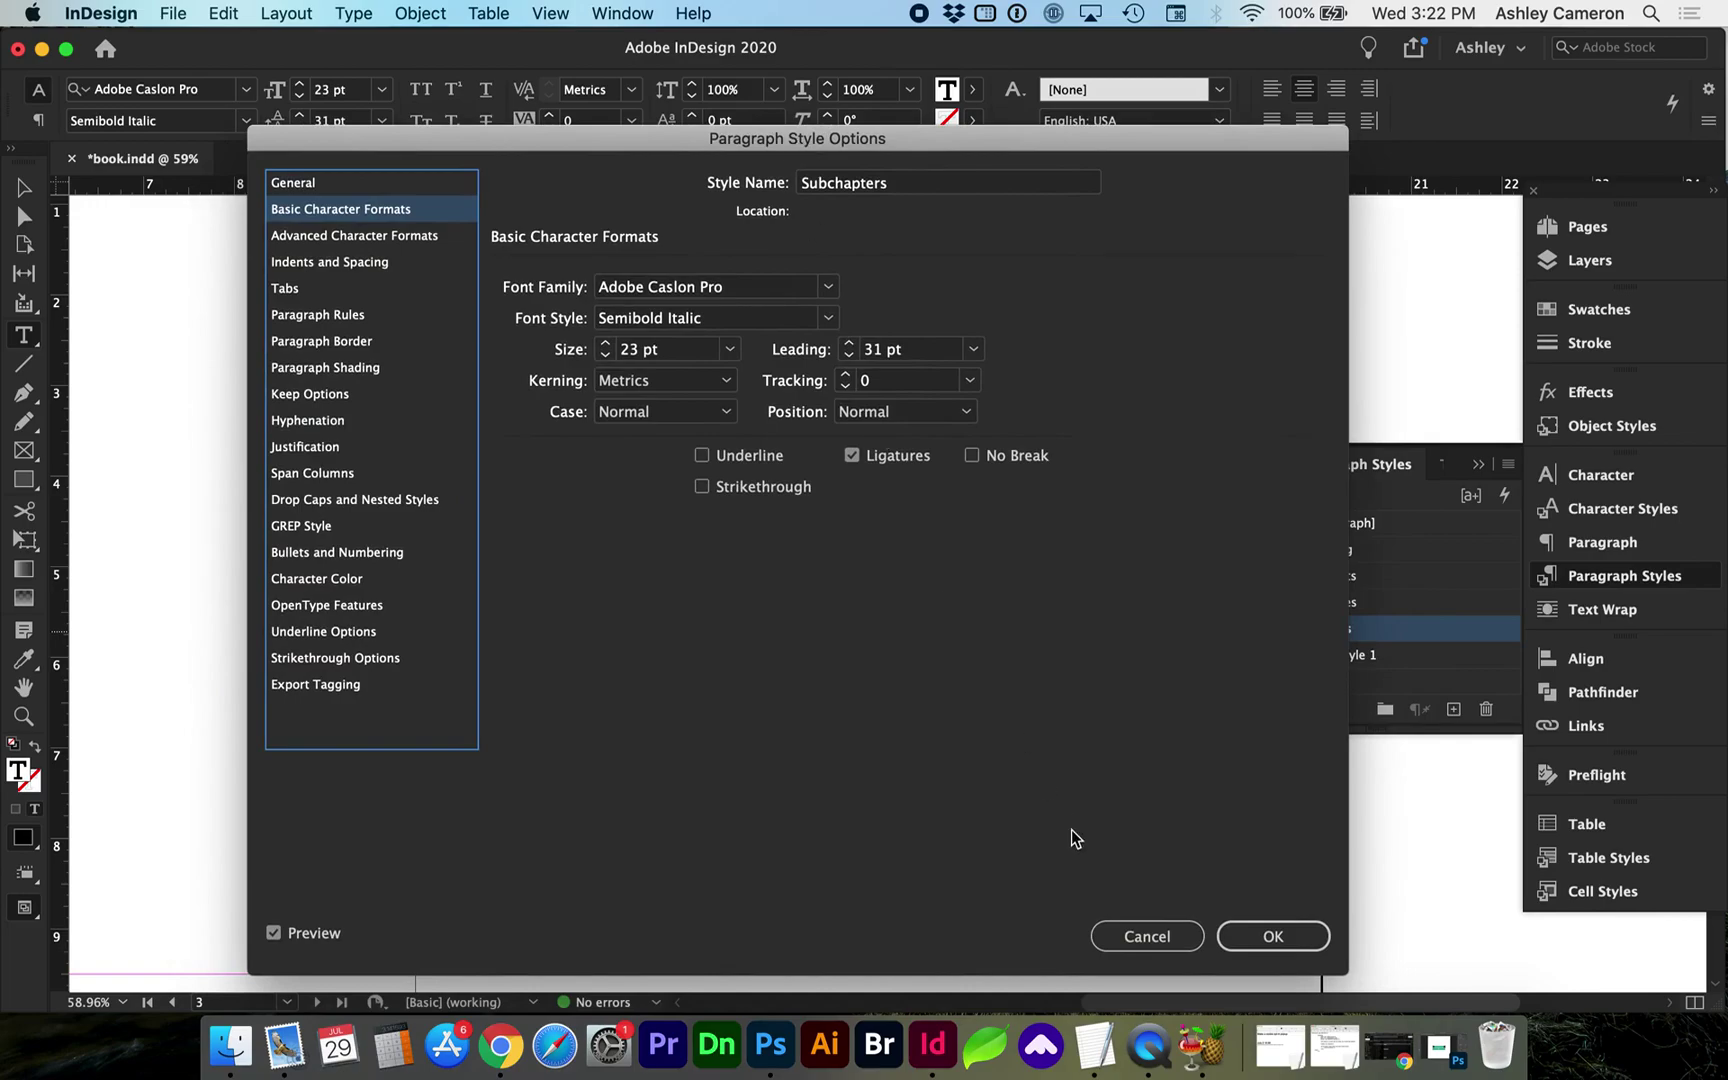
pyautogui.click(1273, 936)
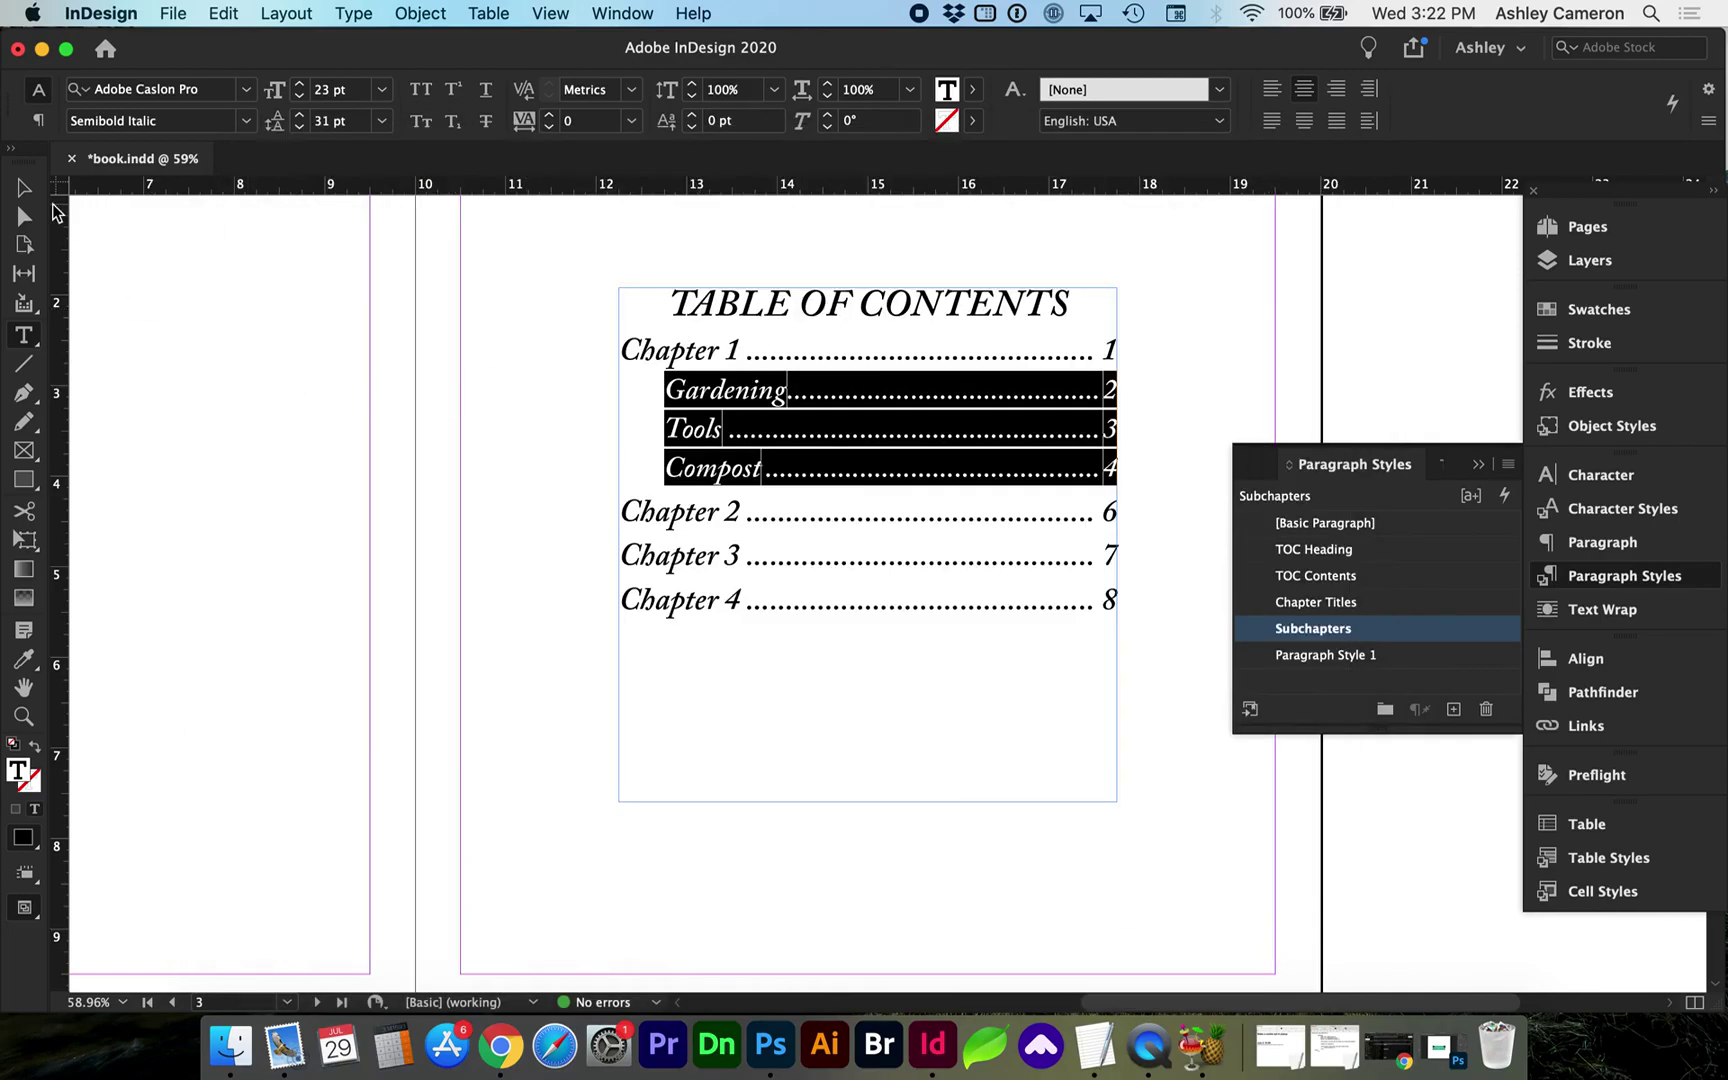
pyautogui.click(24, 187)
pyautogui.click(367, 540)
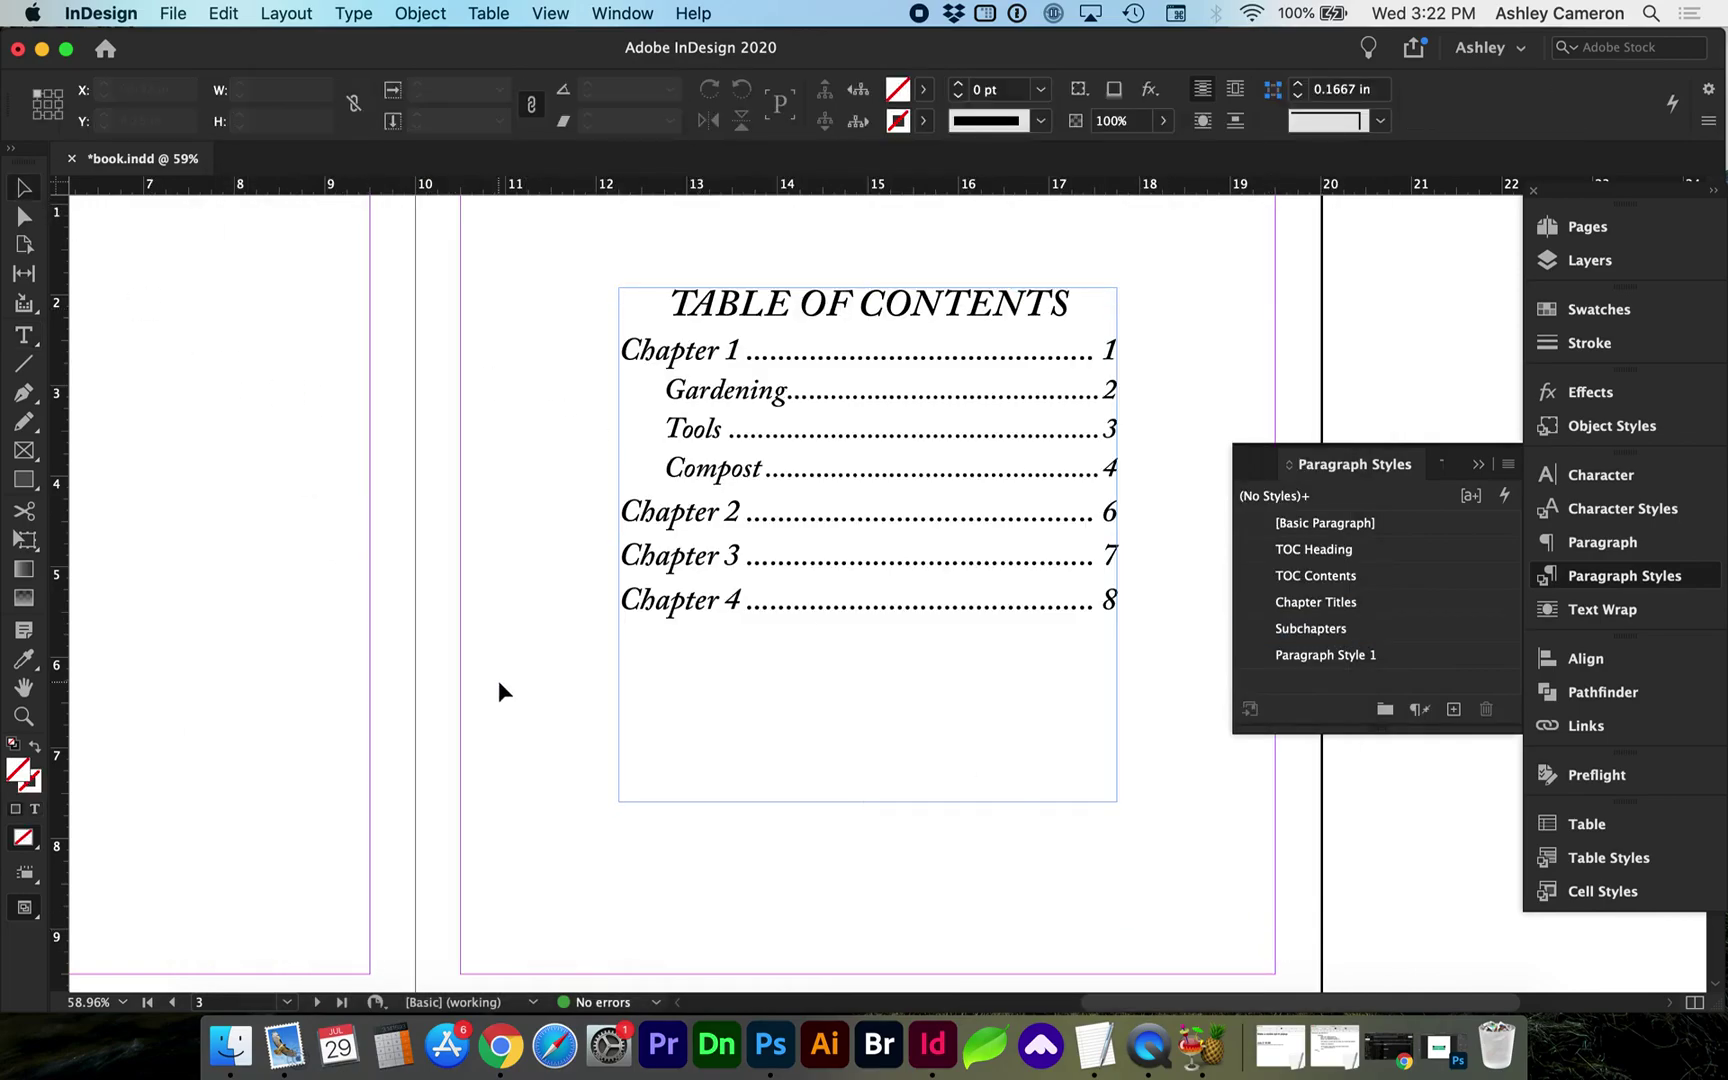
# Insert two blank pages after the Chapter 2 page
pyautogui.scroll(-2, 498, 690)
pyautogui.hscroll(2, 498, 690)
pyautogui.click(648, 461)
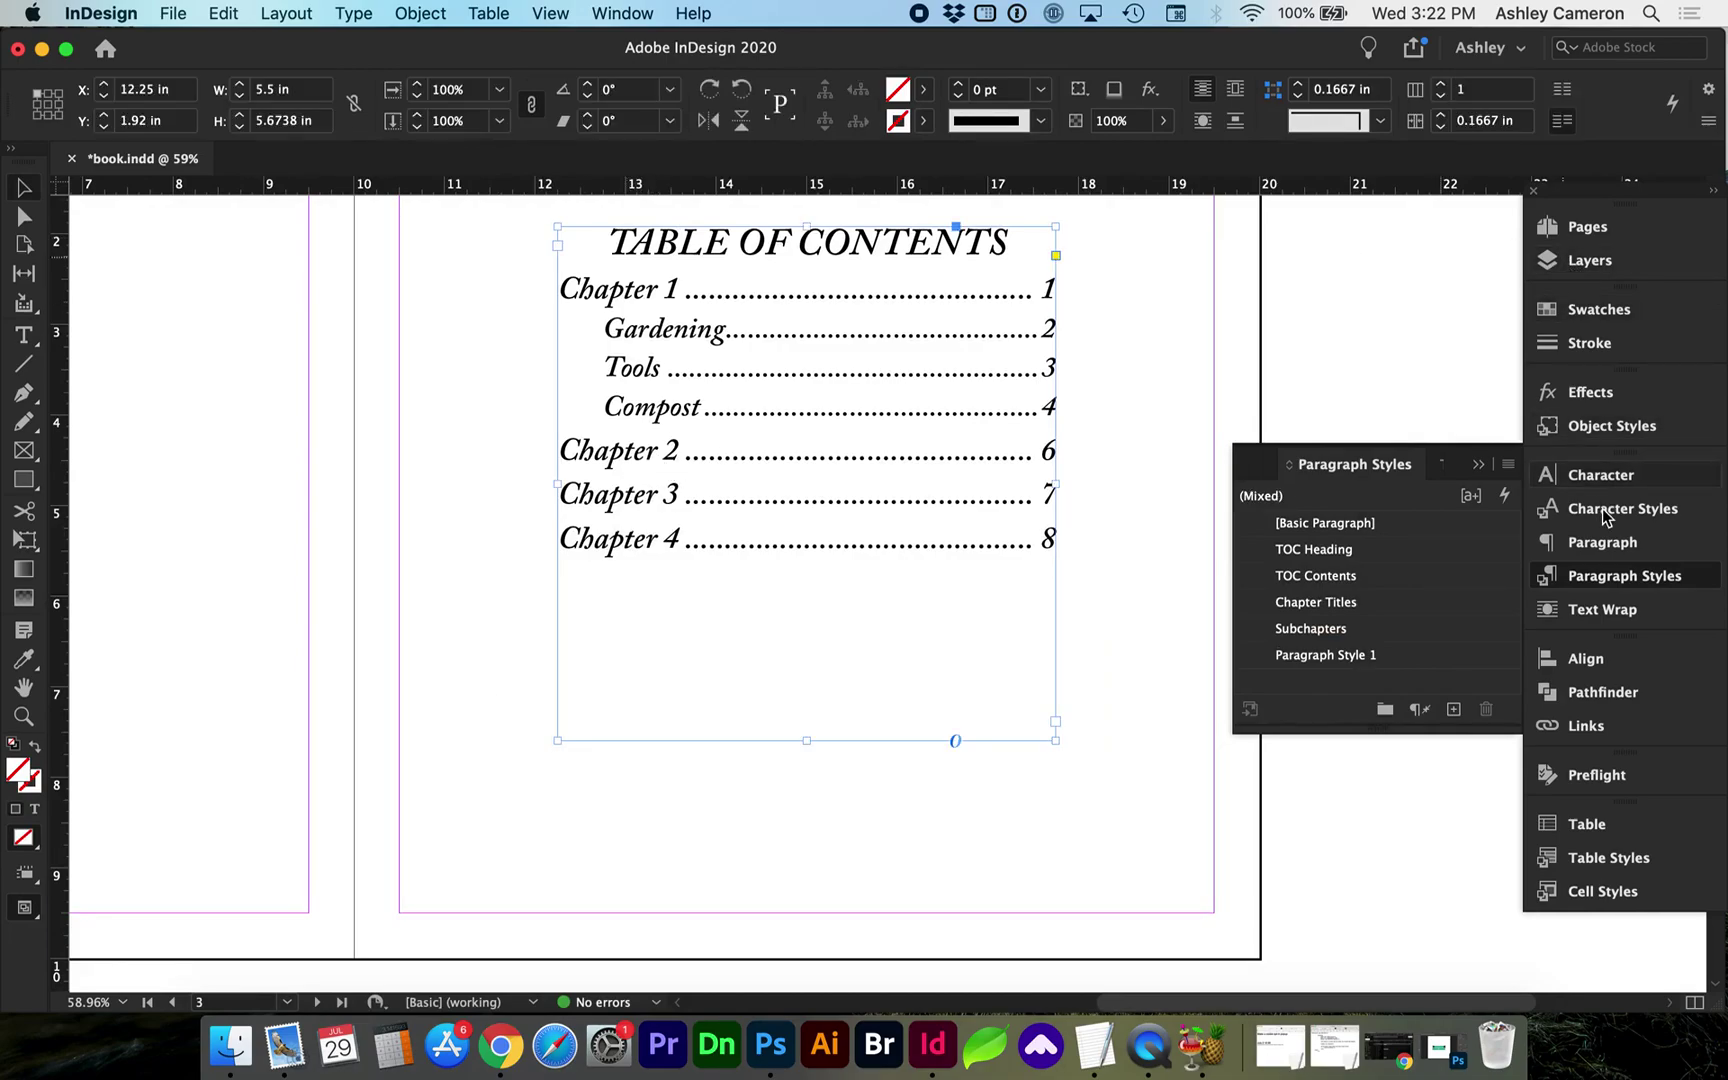
pyautogui.click(1583, 230)
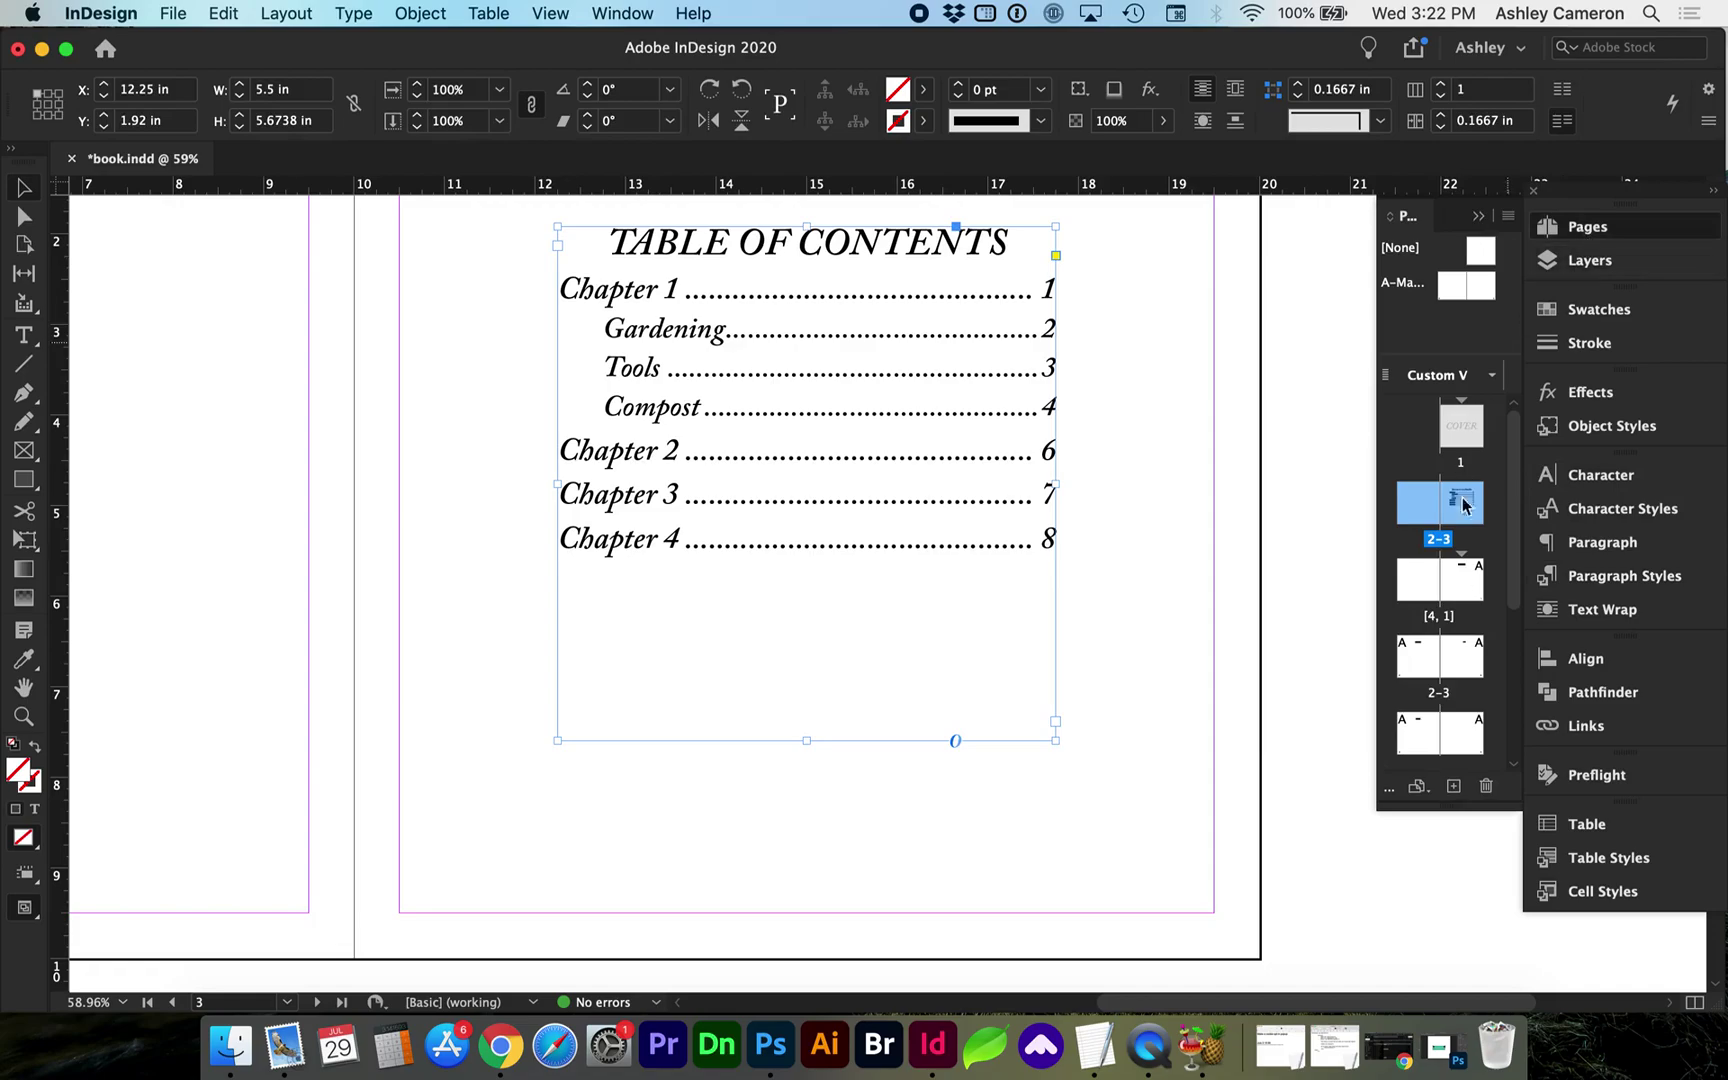
pyautogui.doubleClick(1455, 680)
pyautogui.click(1413, 749)
pyautogui.scroll(-3, 1413, 680)
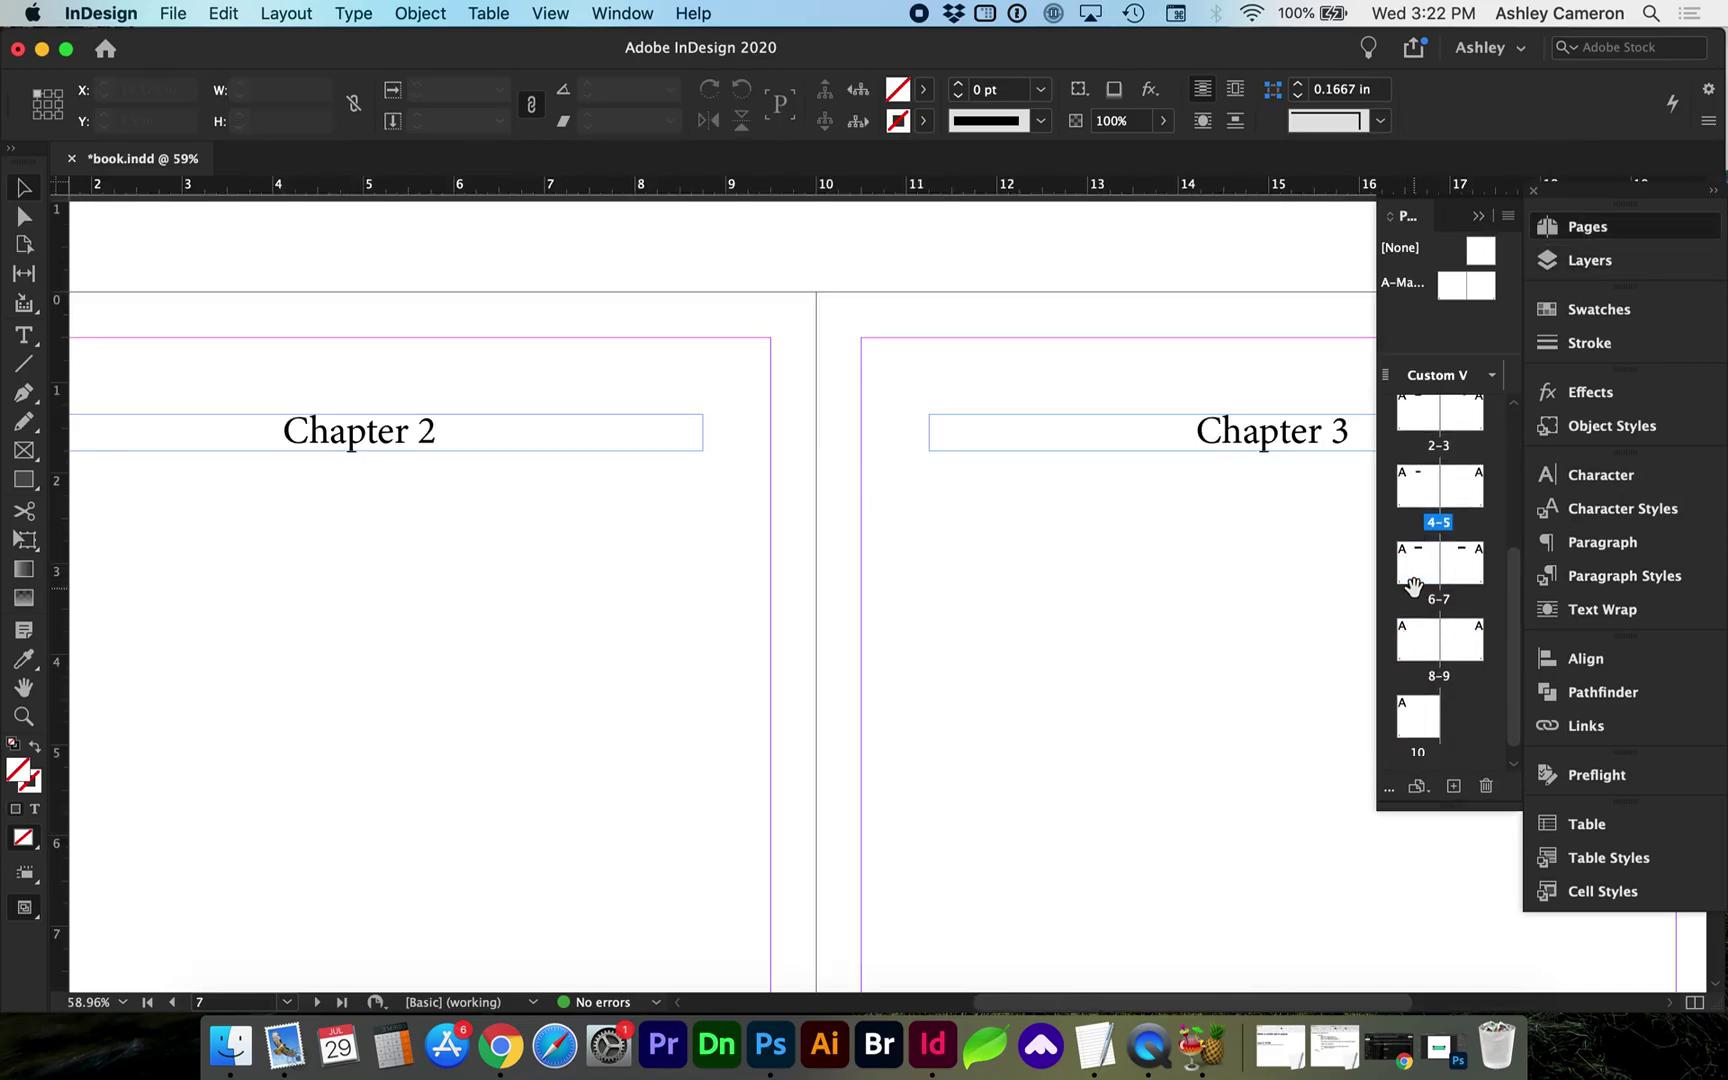
pyautogui.click(1455, 787)
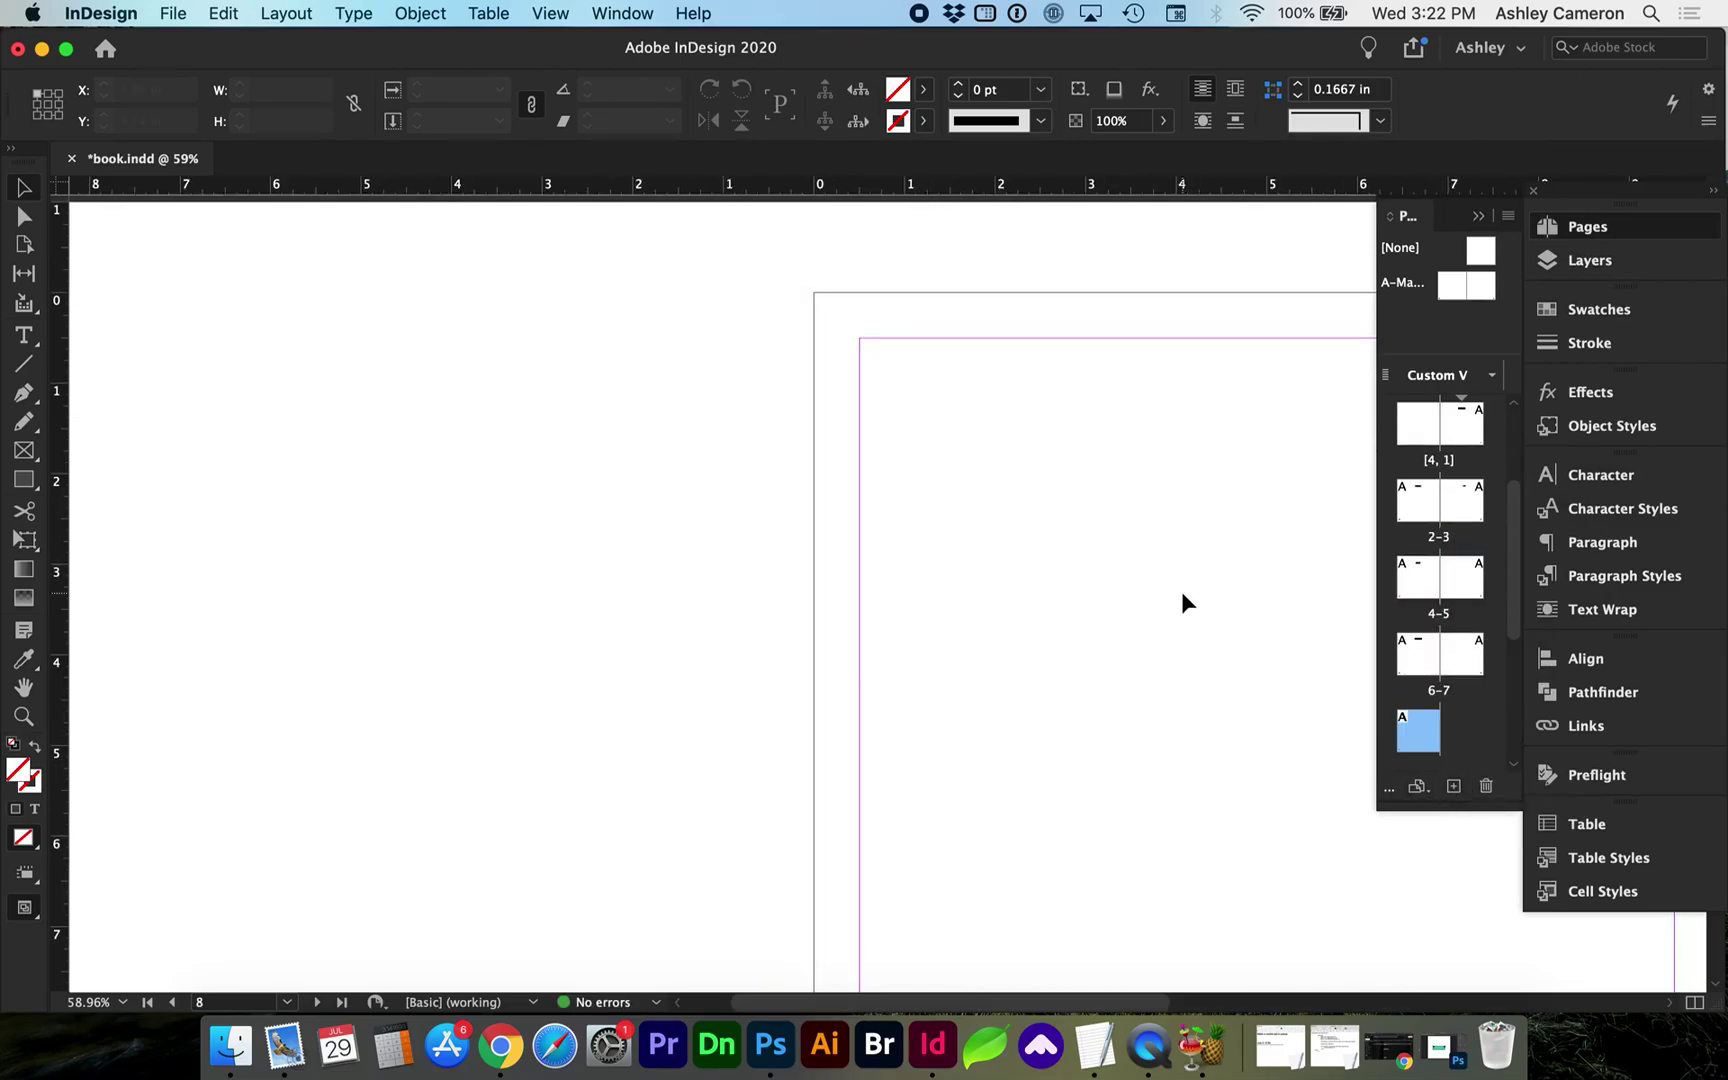
# Copy the Compost heading frame onto blank page 7, opposite Chapter 2, and change its text to "Recipes"
pyautogui.scroll(-3, 1181, 591)
pyautogui.hscroll(3, 1181, 591)
pyautogui.press('super+minus')
pyautogui.press('super+minus')
pyautogui.press('super+minus')
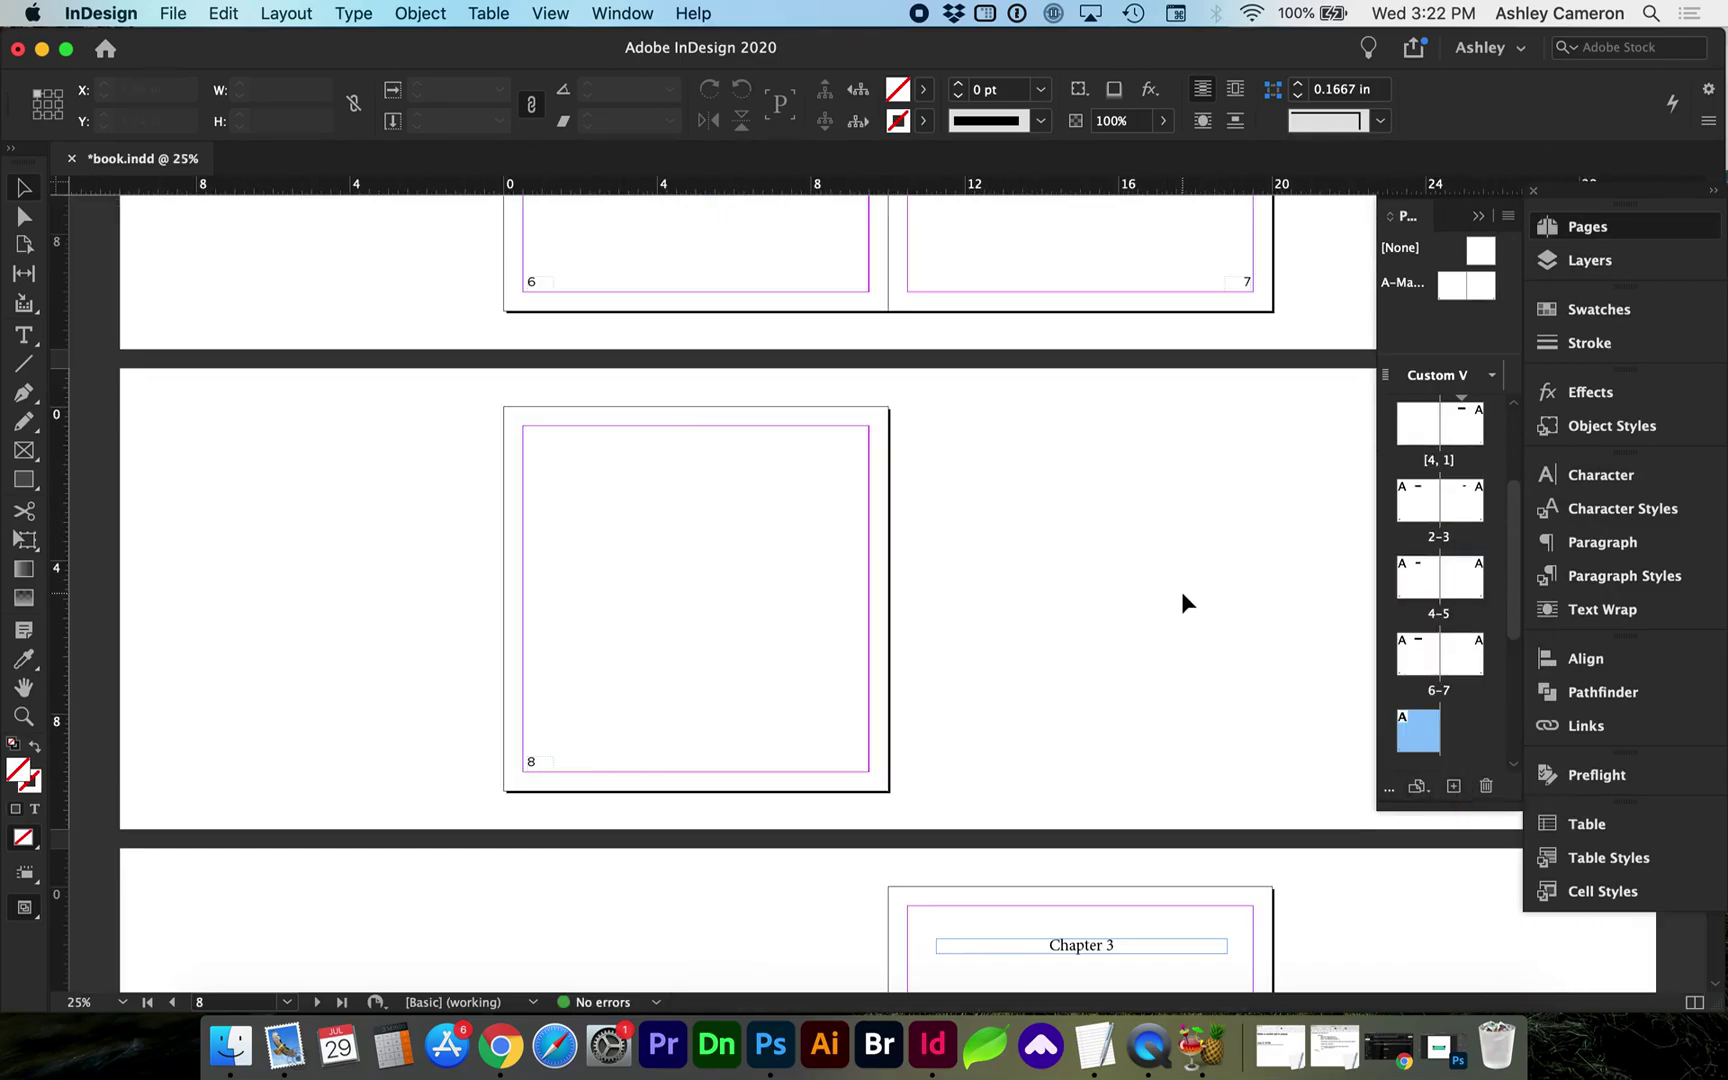
pyautogui.scroll(3, 1181, 600)
pyautogui.scroll(10, 1181, 600)
pyautogui.moveTo(693, 414); pyautogui.dragTo(1099, 879)
pyautogui.doubleClick(1101, 875)
pyautogui.press('super+a')
pyautogui.write('Recipes')
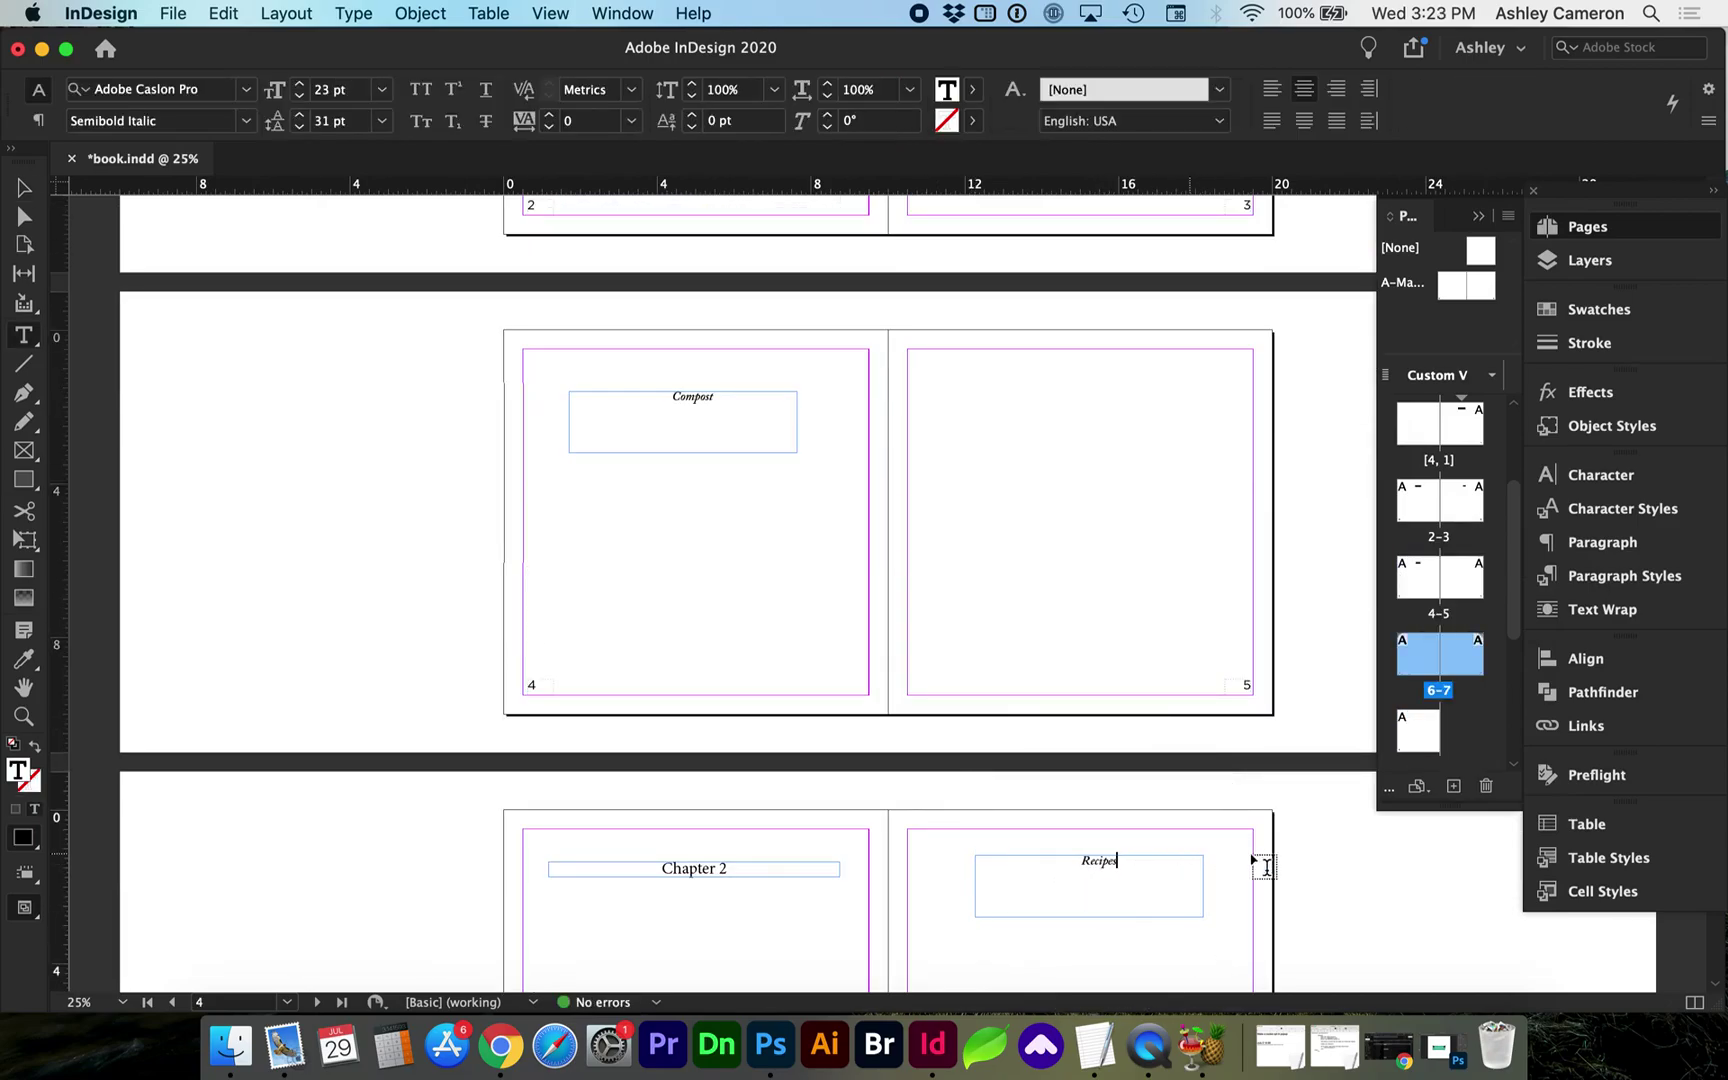
pyautogui.press('Escape')
pyautogui.click(1278, 855)
pyautogui.scroll(-3, 1156, 836)
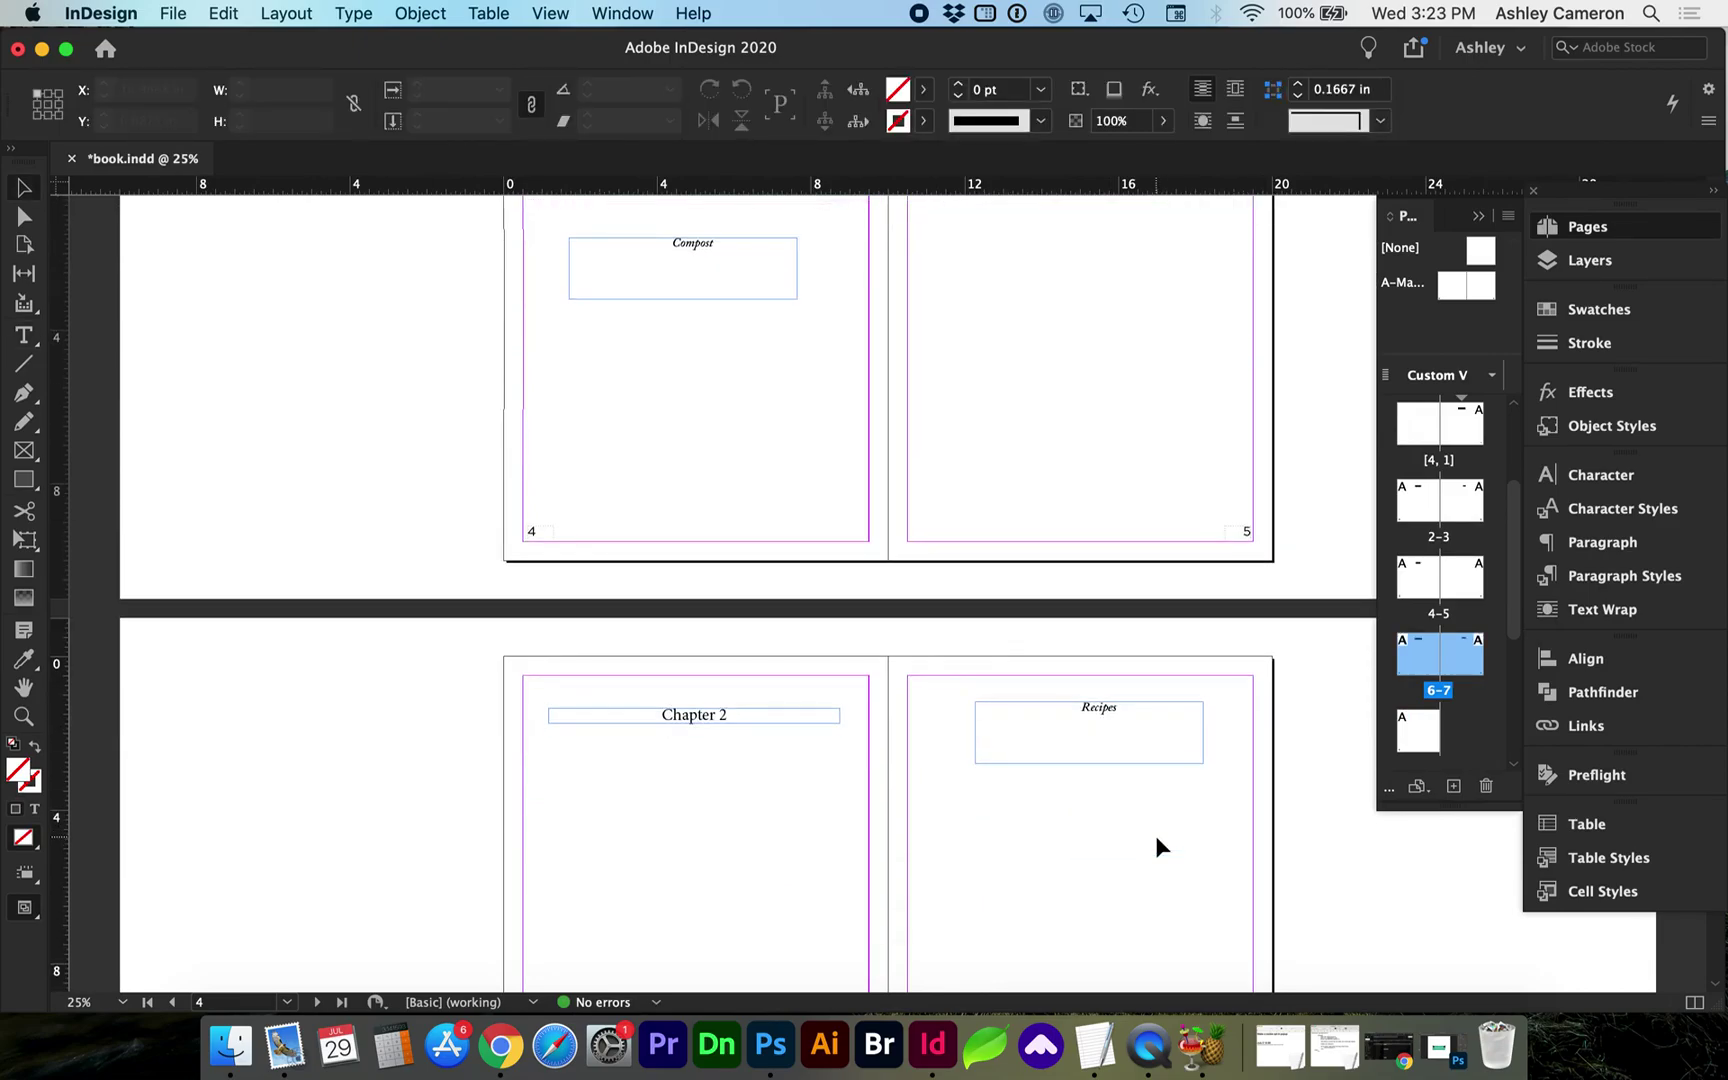
# Check which paragraph style is applied to the Recipes heading
pyautogui.click(1060, 735)
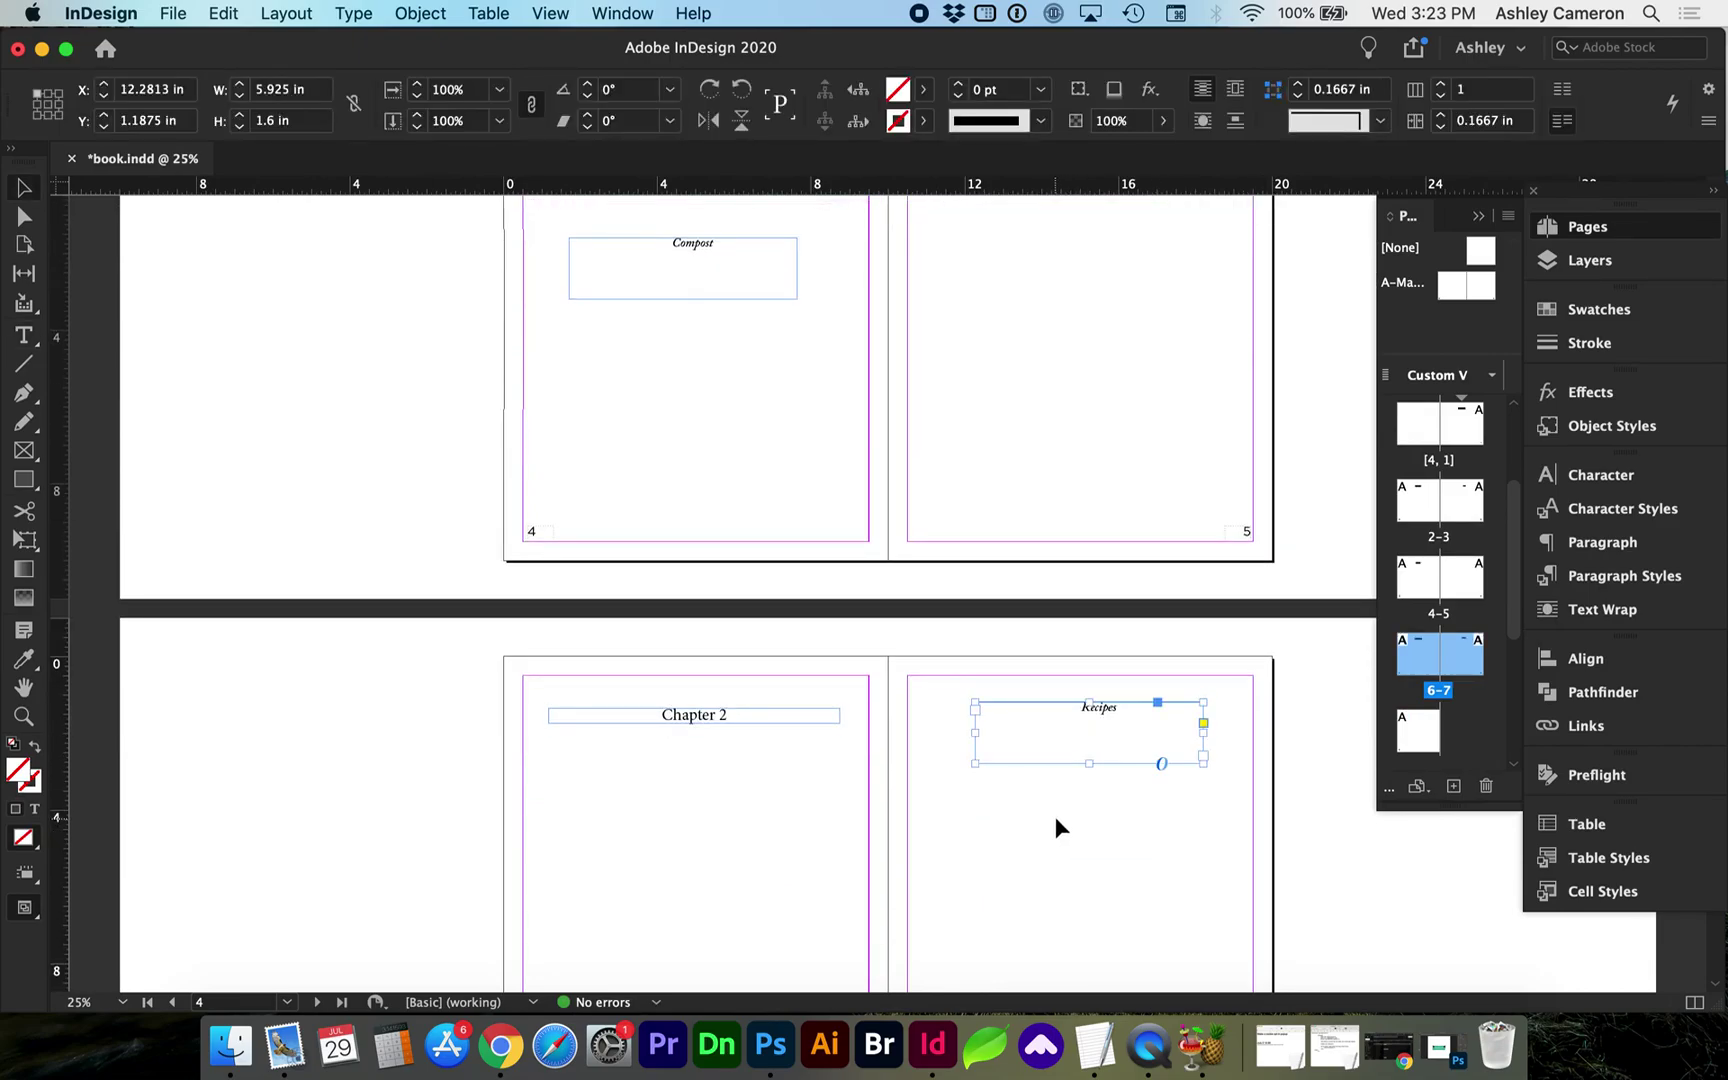
pyautogui.click(1605, 575)
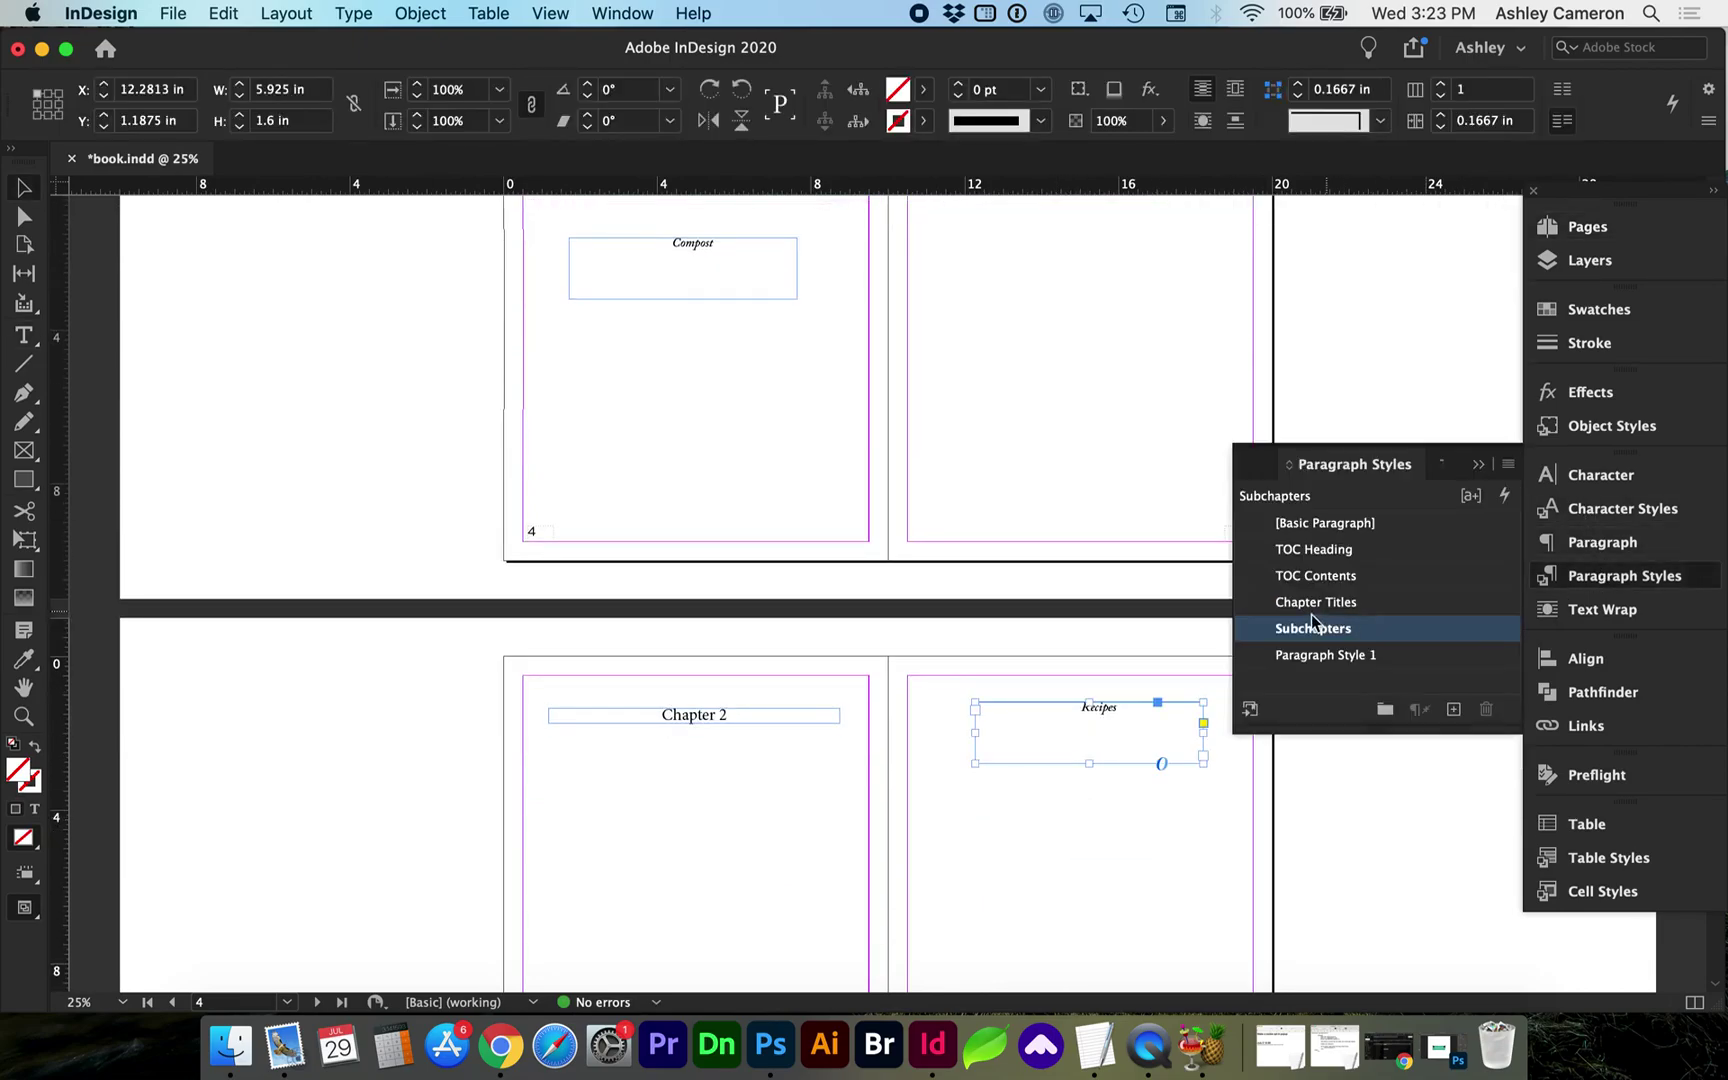
pyautogui.click(1150, 813)
# Update the table of contents to include the Recipes subchapter and the current page numbers
pyautogui.scroll(15, 1150, 812)
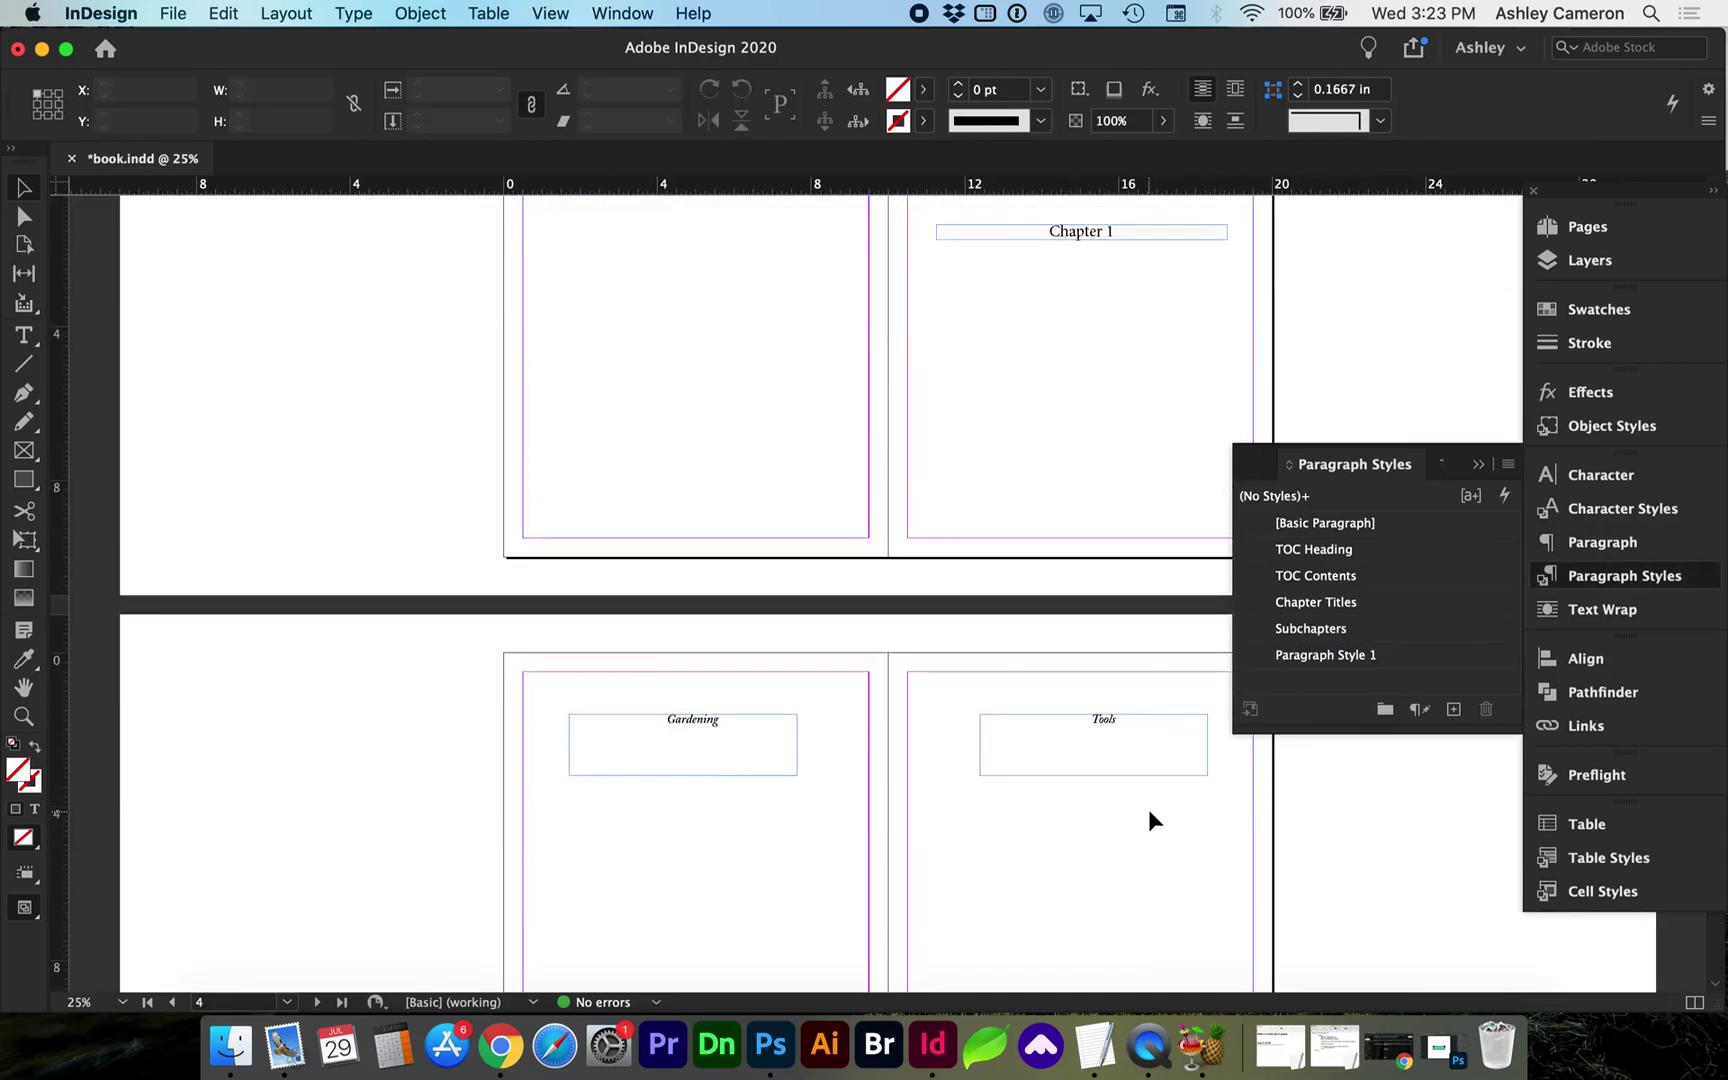
pyautogui.scroll(5, 1148, 810)
pyautogui.press('z')
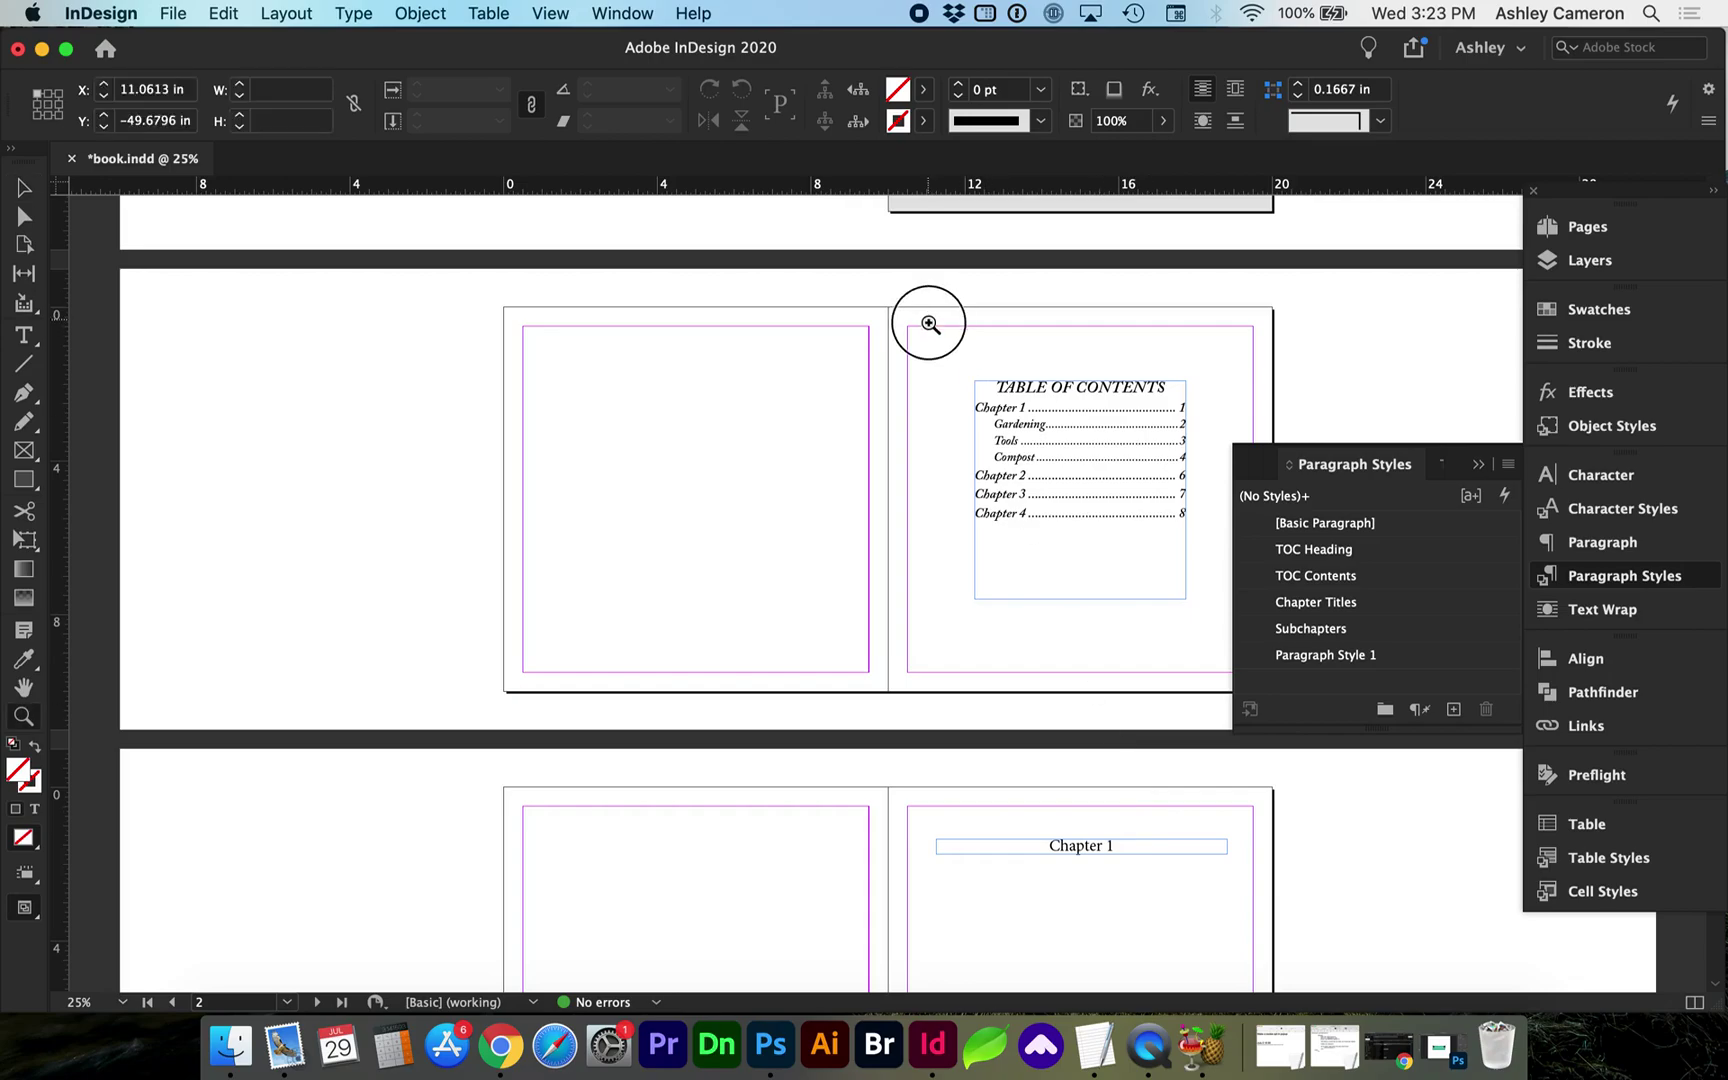
pyautogui.moveTo(928, 319); pyautogui.dragTo(1260, 714)
pyautogui.press('v')
pyautogui.click(887, 347)
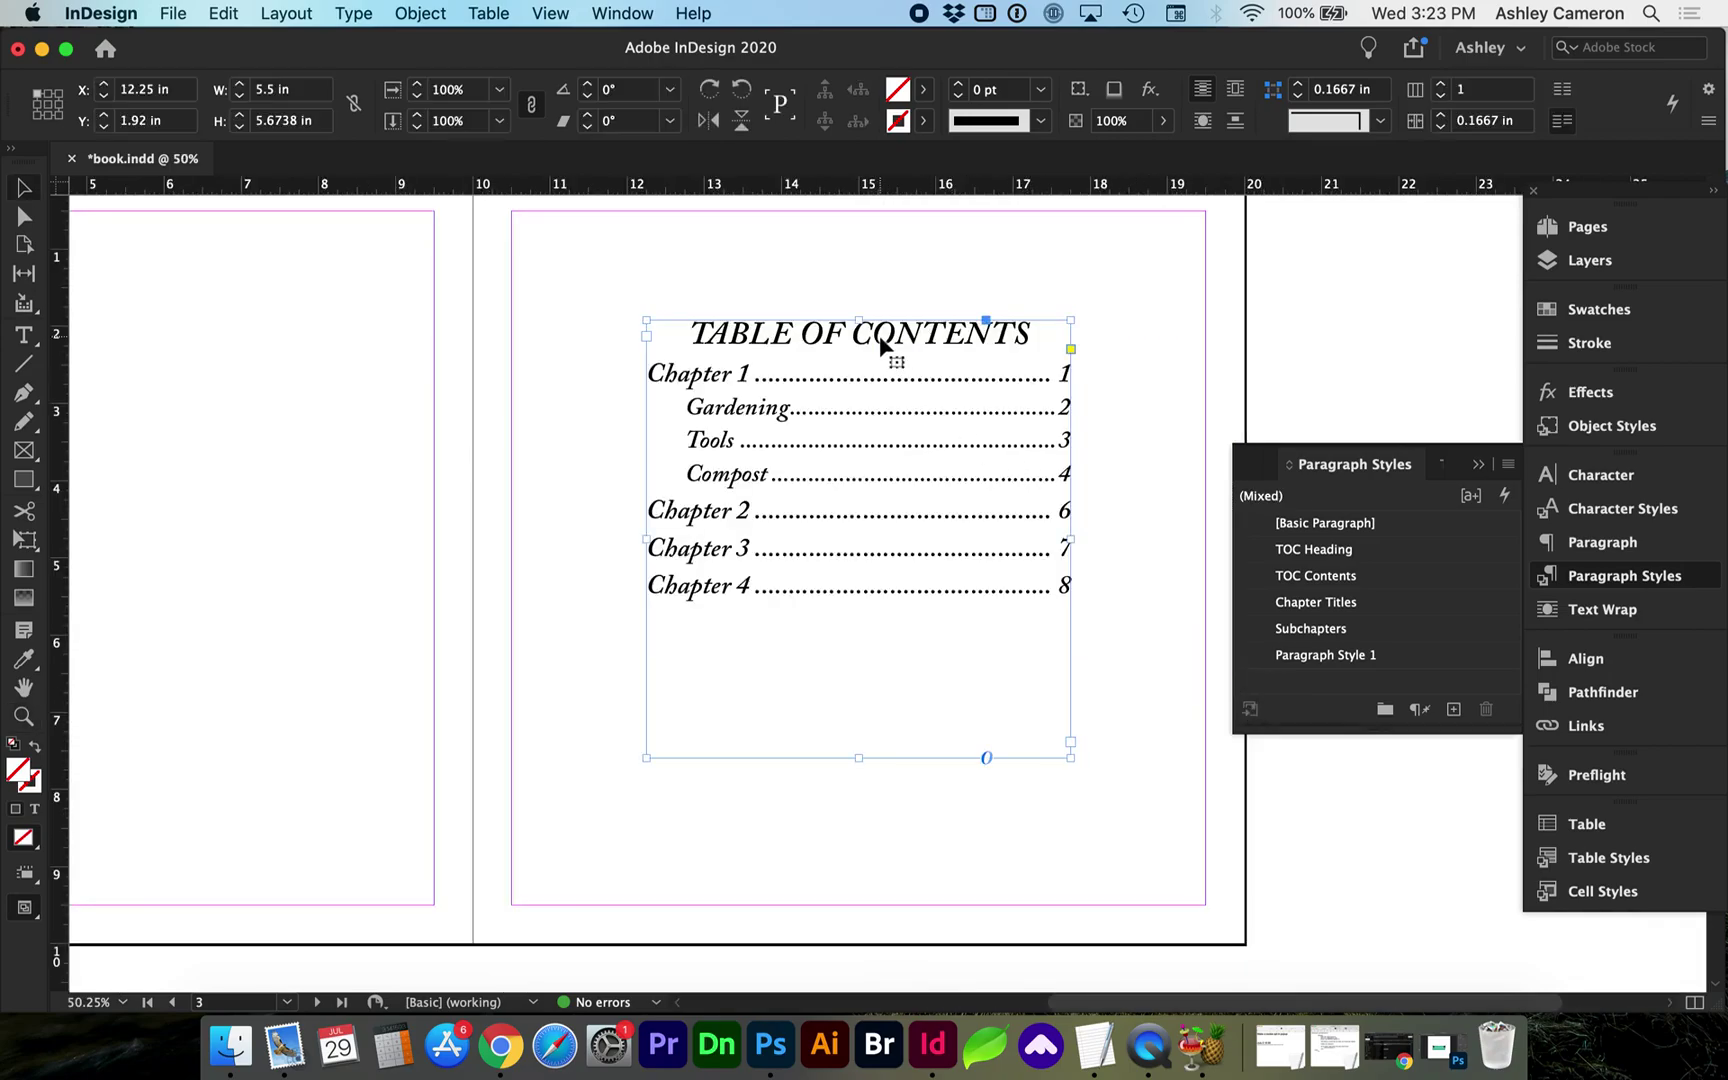
pyautogui.click(300, 14)
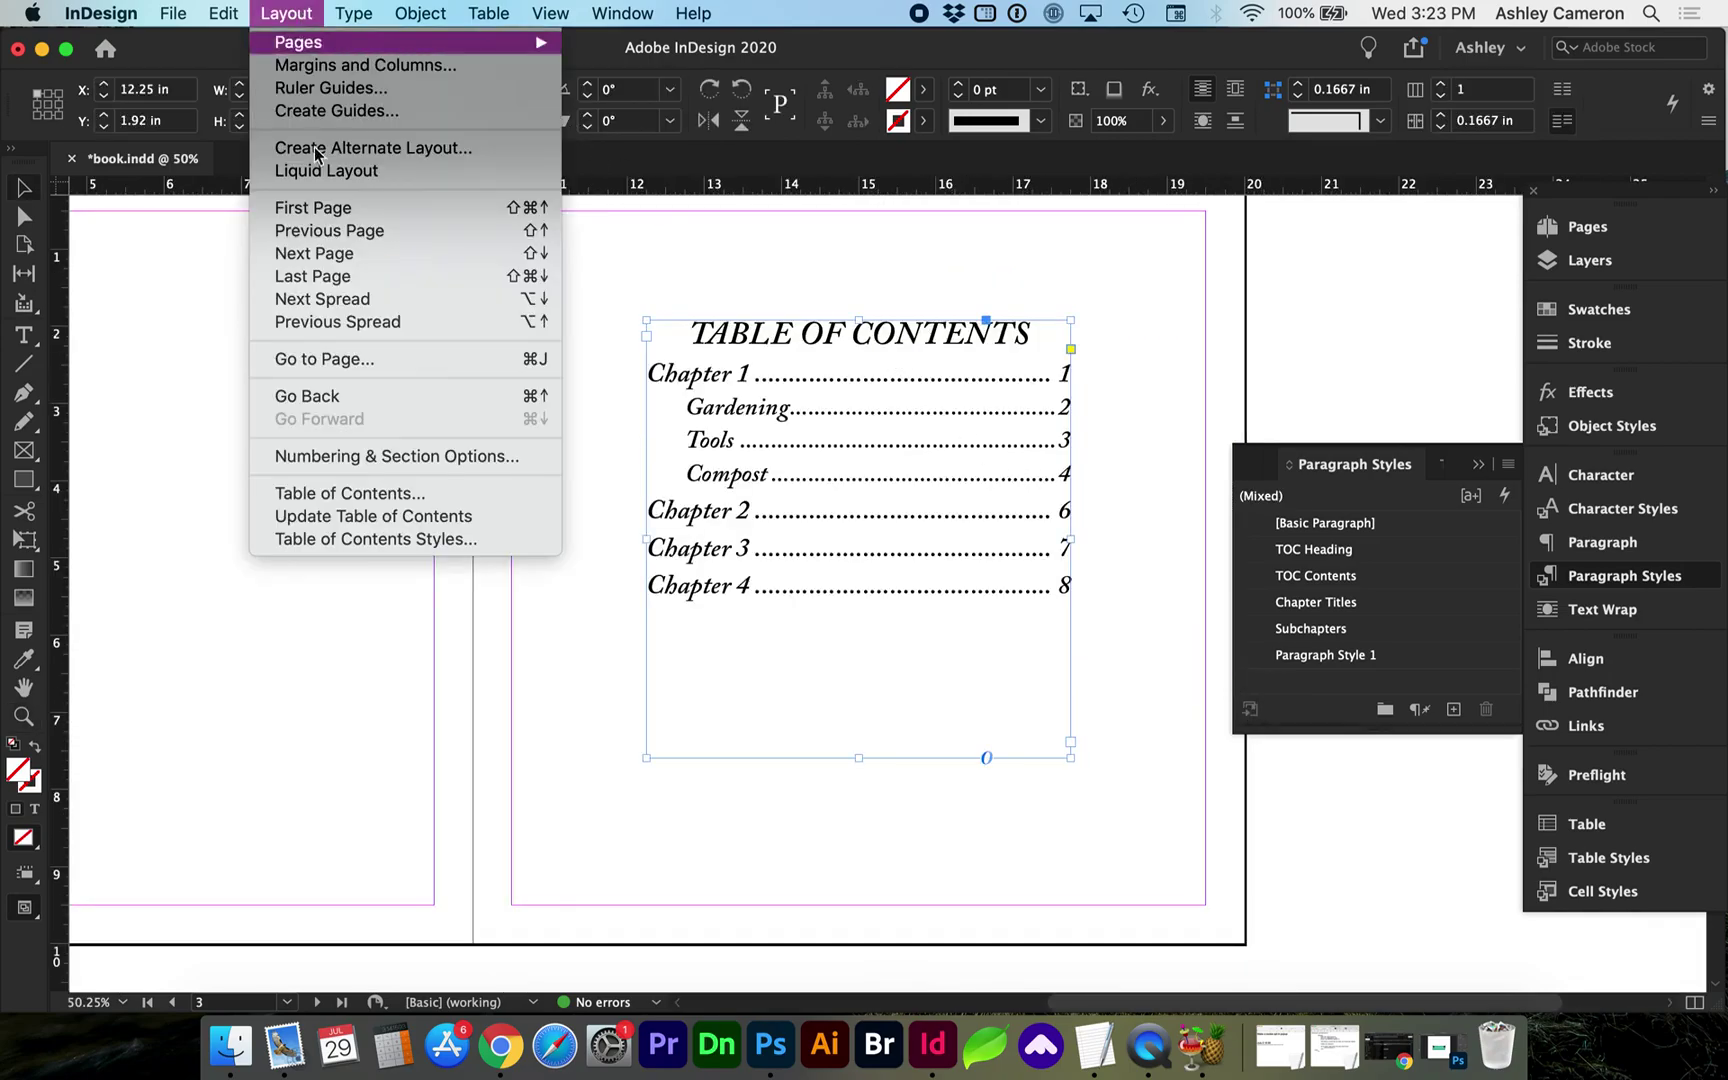
pyautogui.click(373, 516)
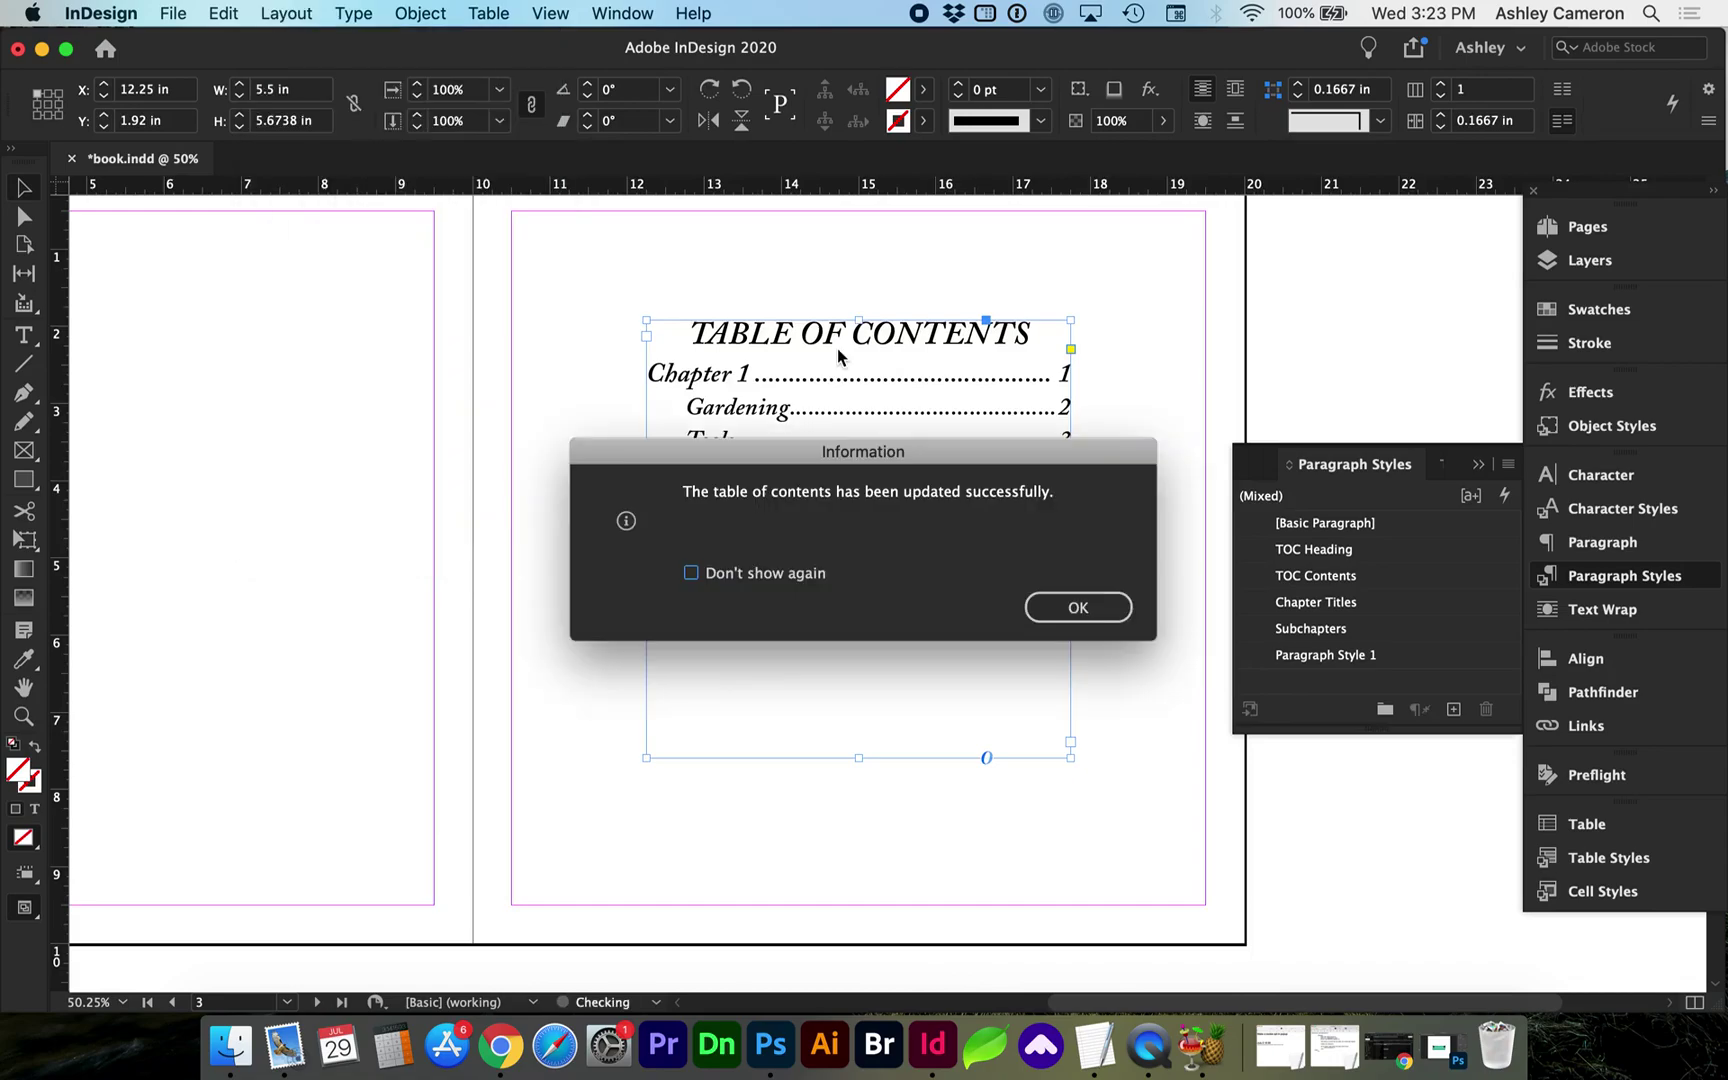
pyautogui.click(1073, 606)
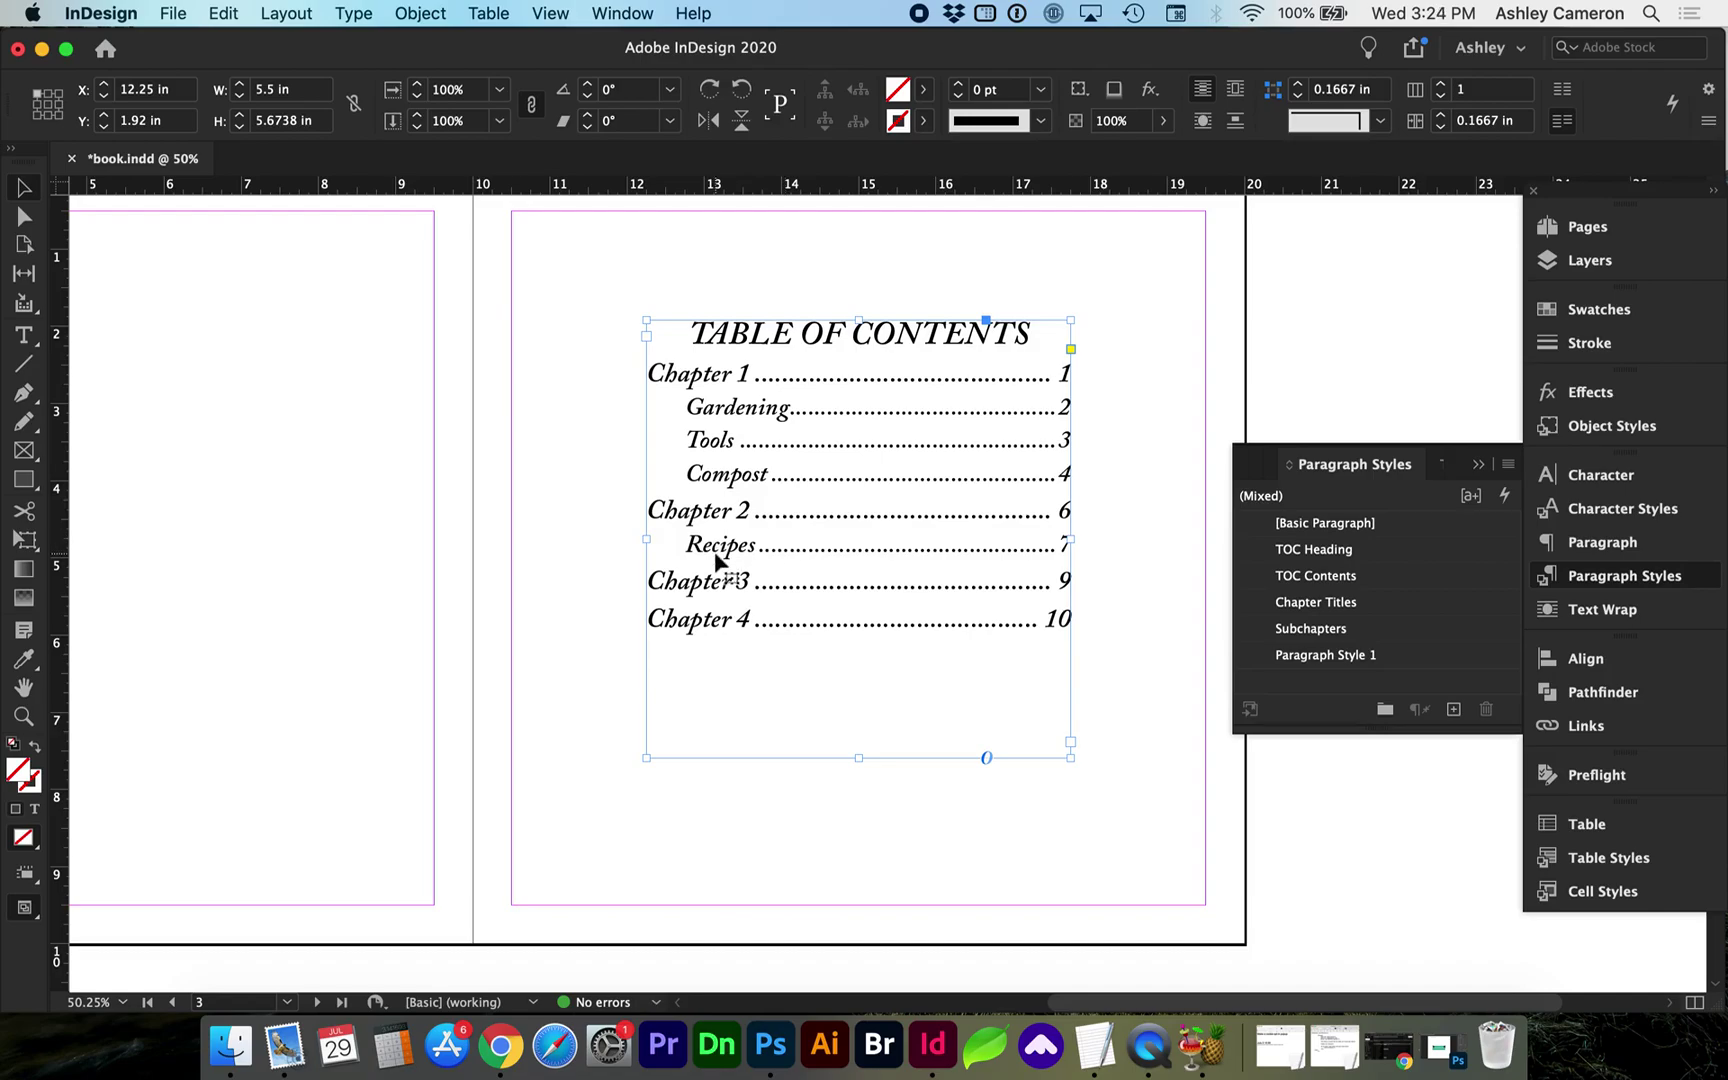
pyautogui.click(546, 567)
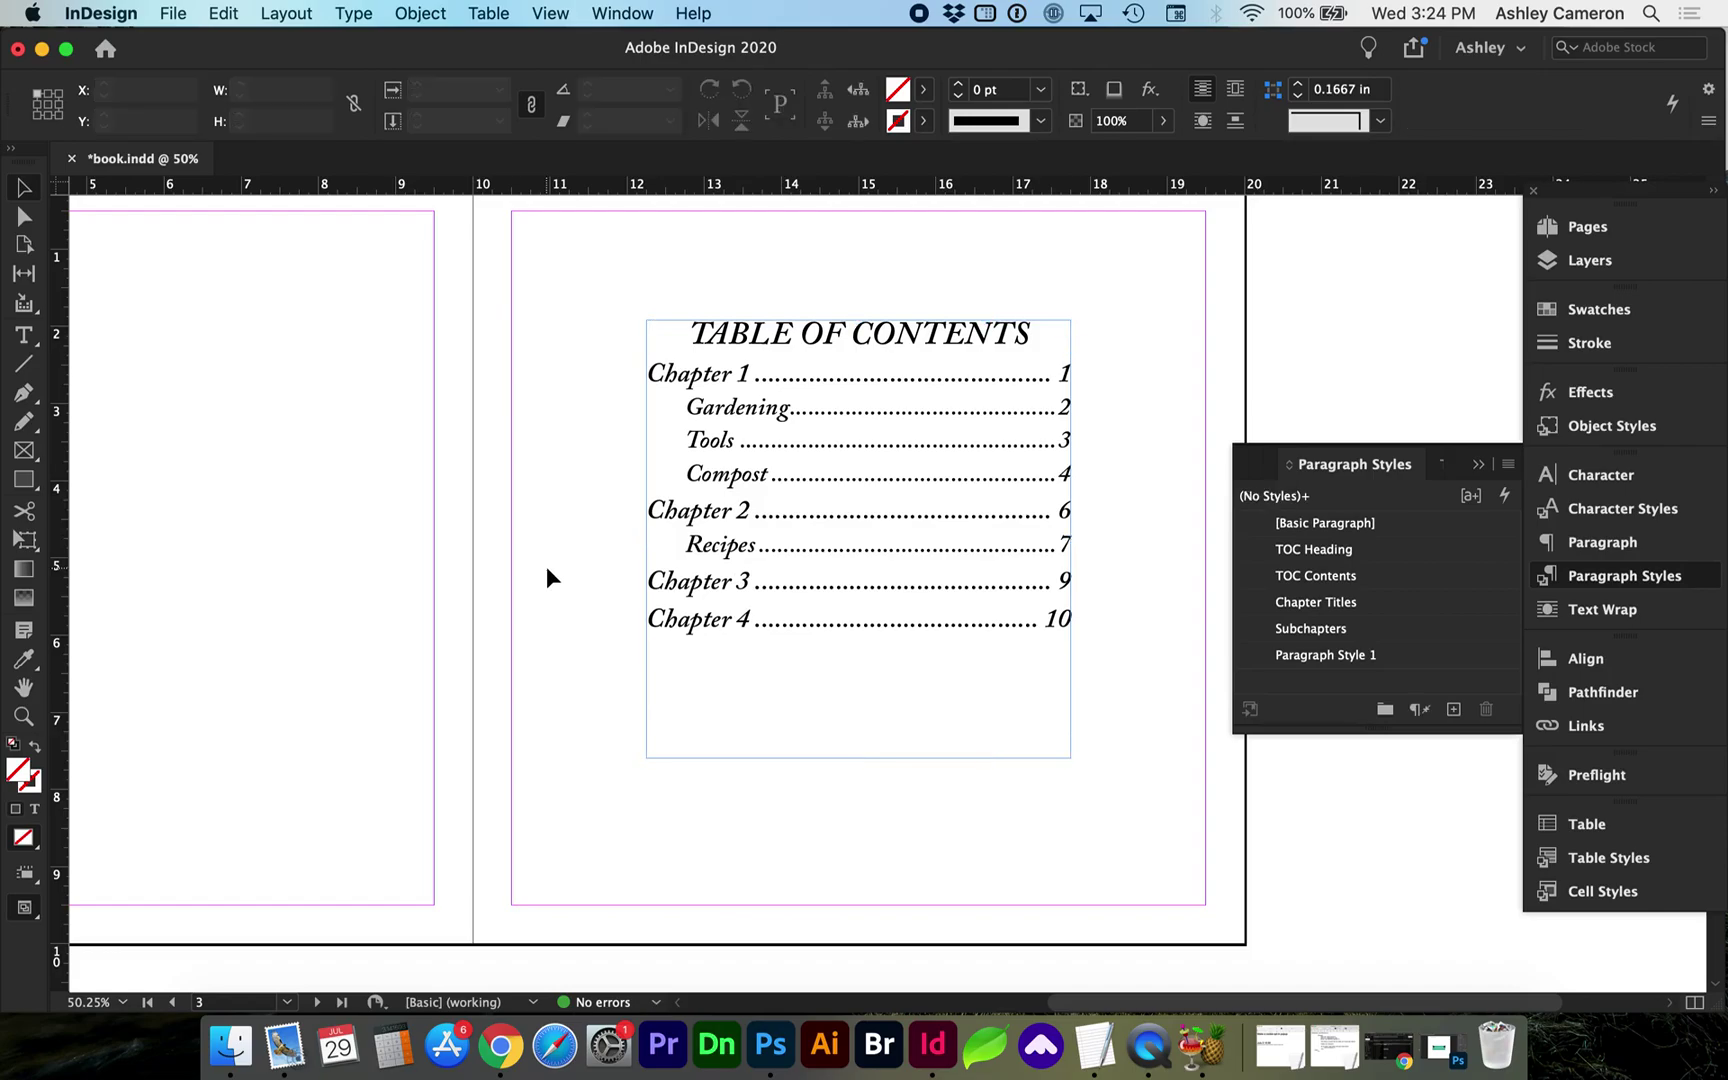